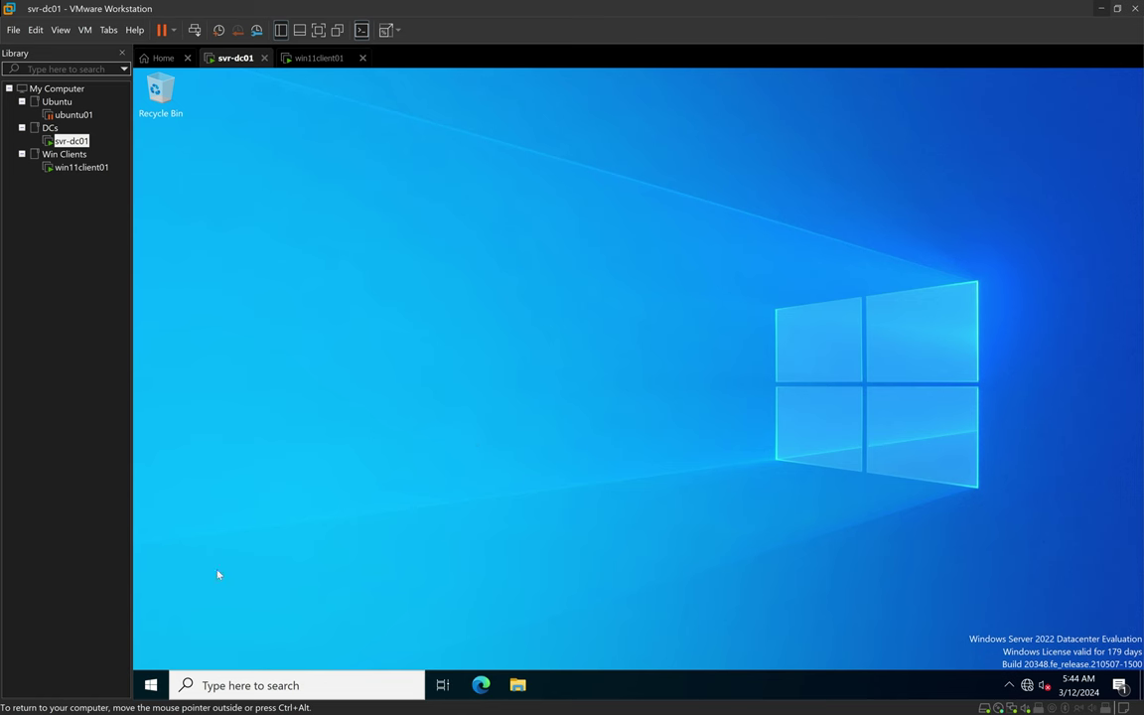
# Step: Open Server Manager on the svr-dc01 server and dismiss the Windows Admin Center message
pyautogui.click(150, 686)
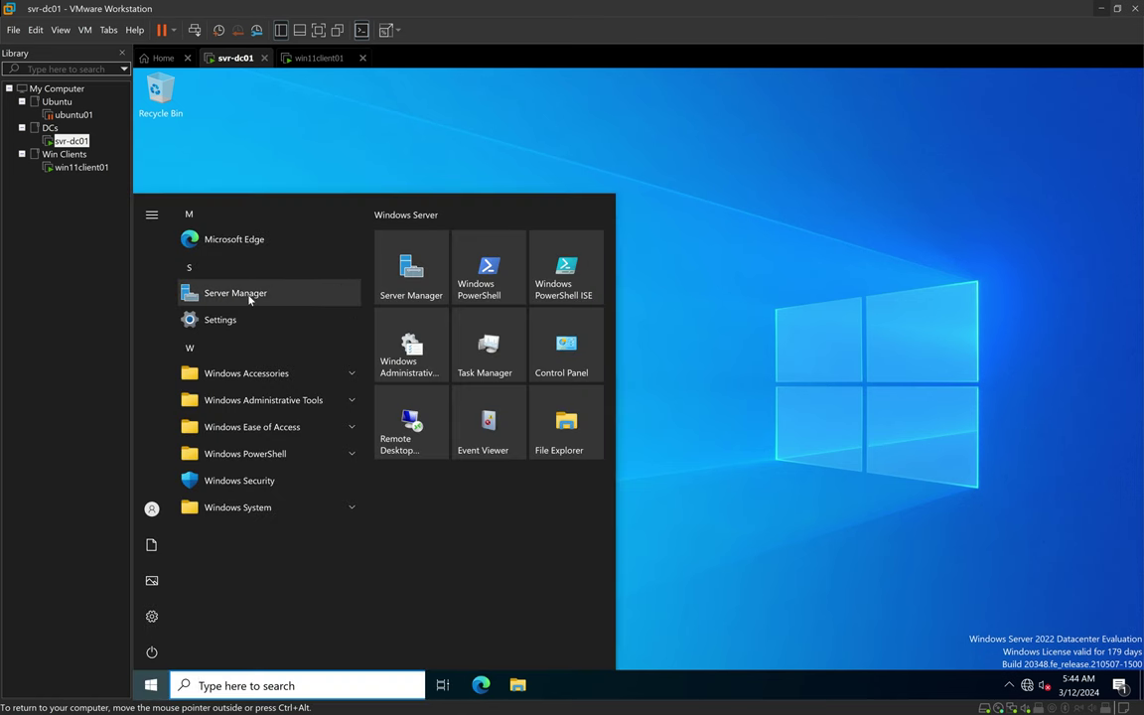
pyautogui.click(236, 293)
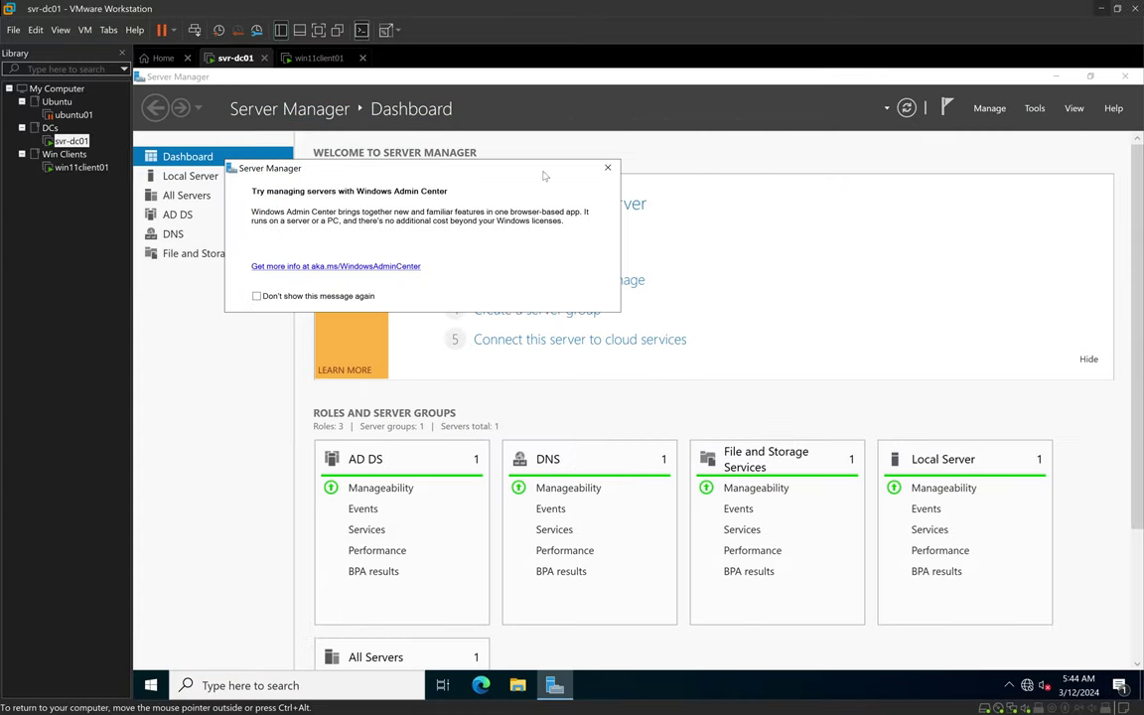
pyautogui.click(608, 168)
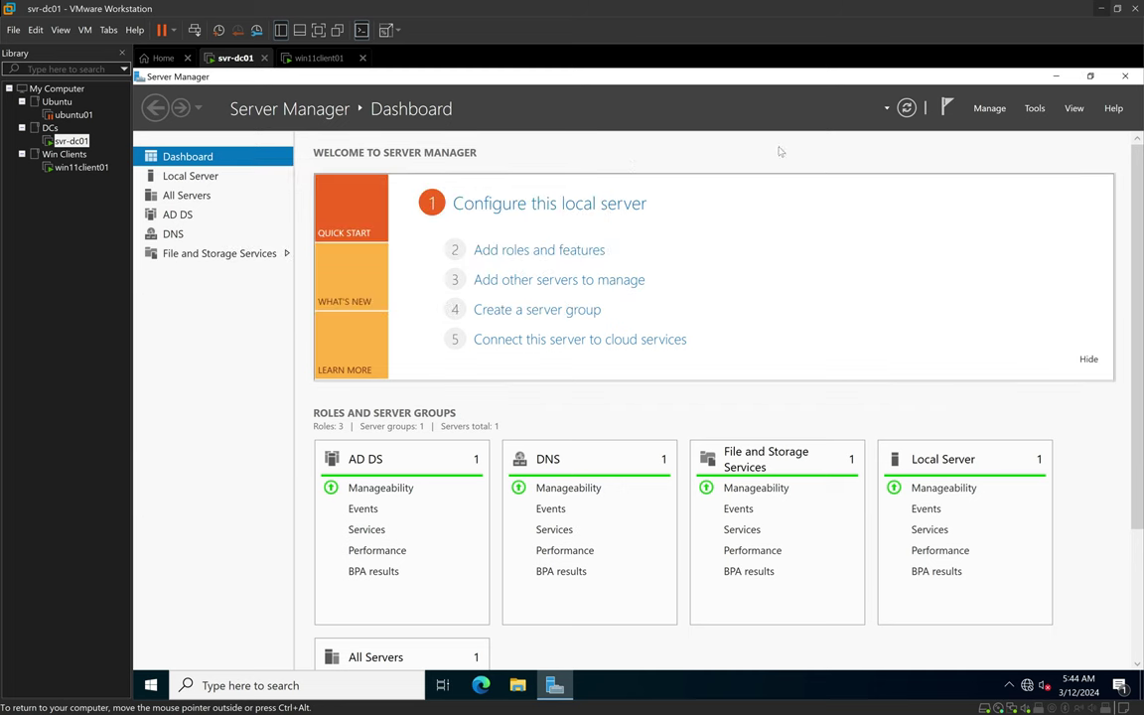
# Step: Start adding roles and features as a role-based or feature-based installation on the svr2022-dc01 server from the server pool
pyautogui.click(1033, 110)
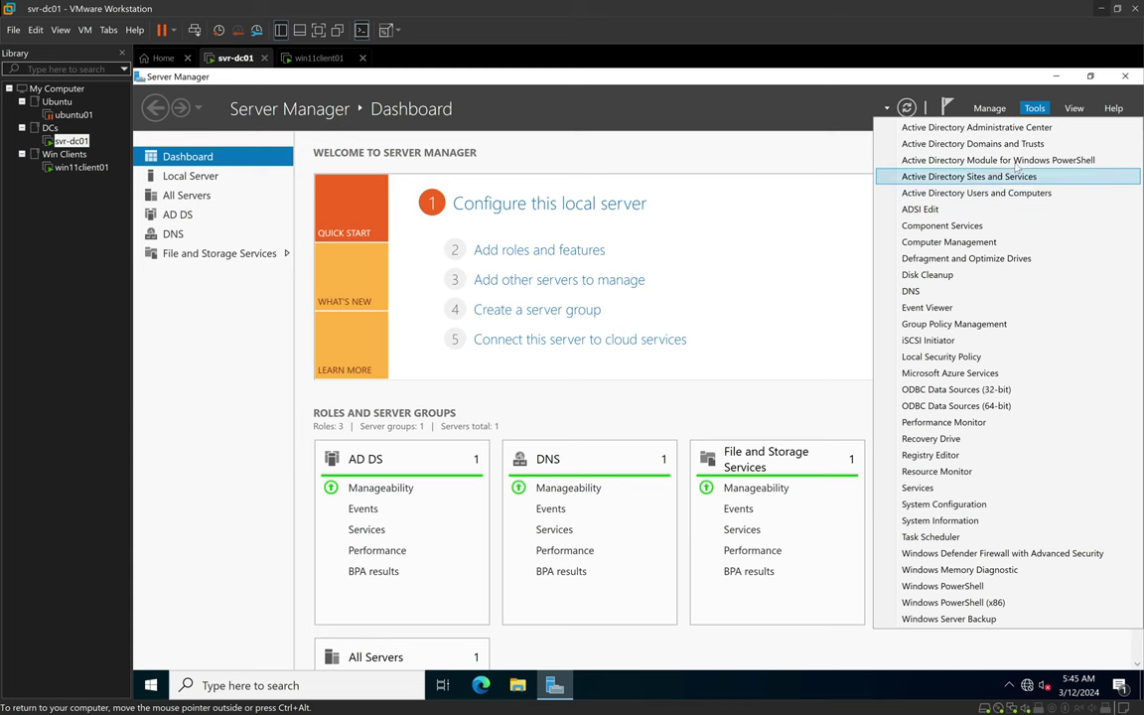
pyautogui.moveTo(994, 115)
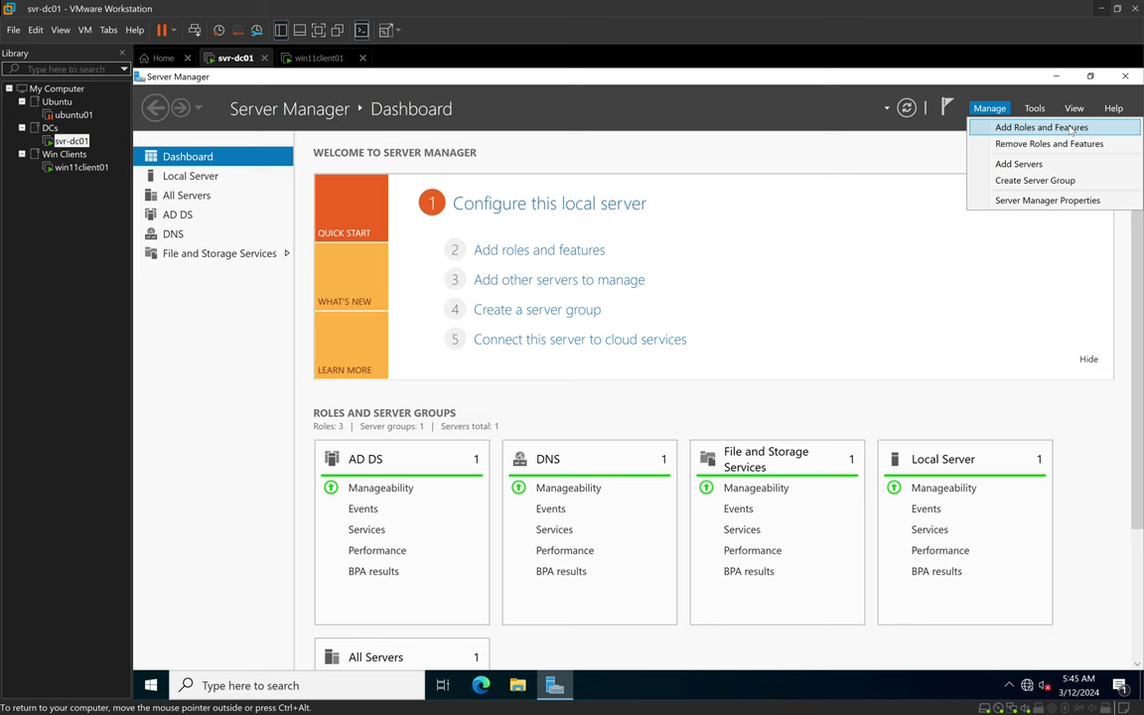
pyautogui.click(1031, 130)
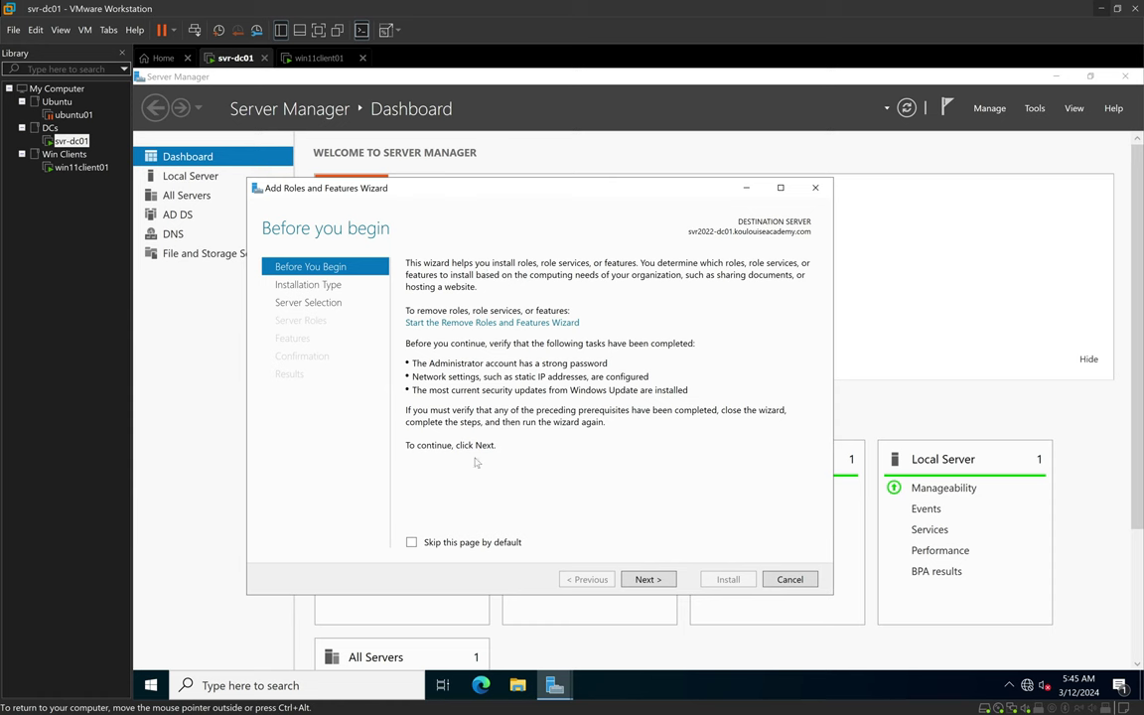
pyautogui.click(648, 579)
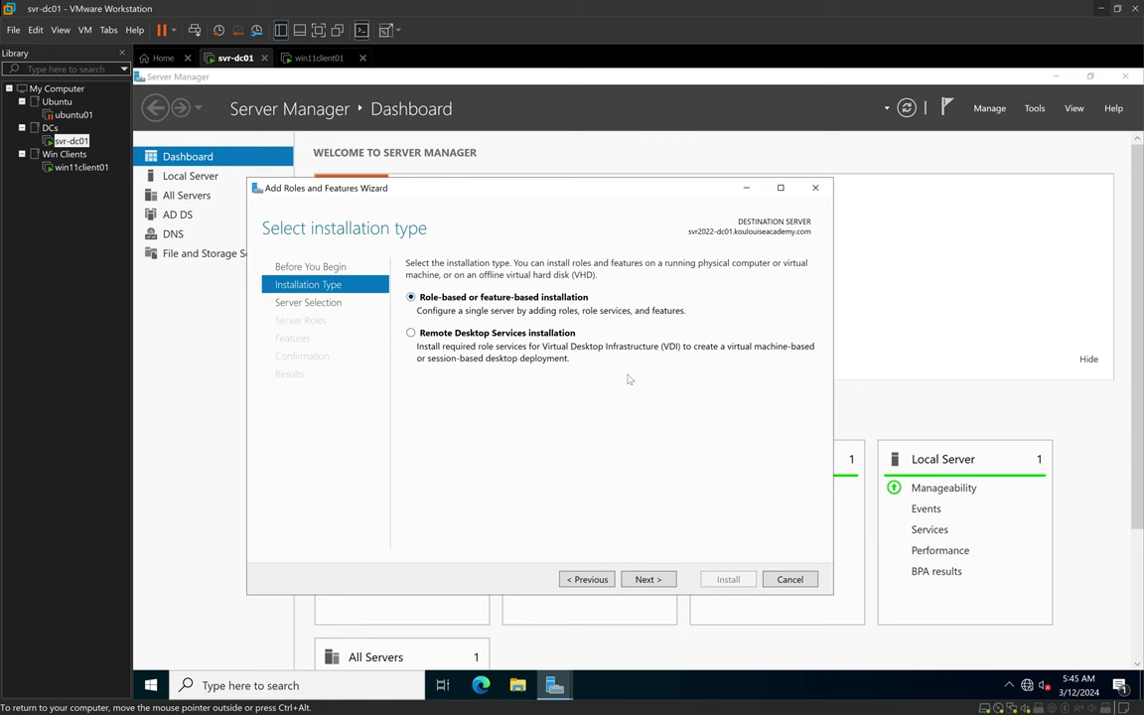
pyautogui.click(647, 580)
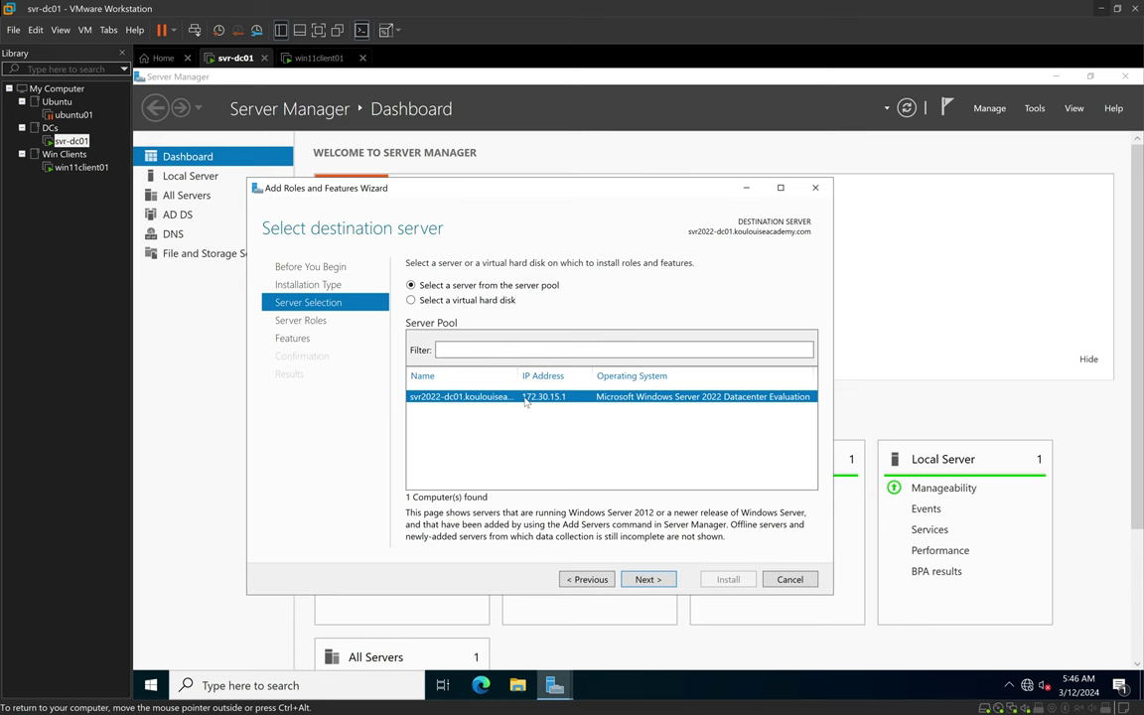
pyautogui.click(647, 579)
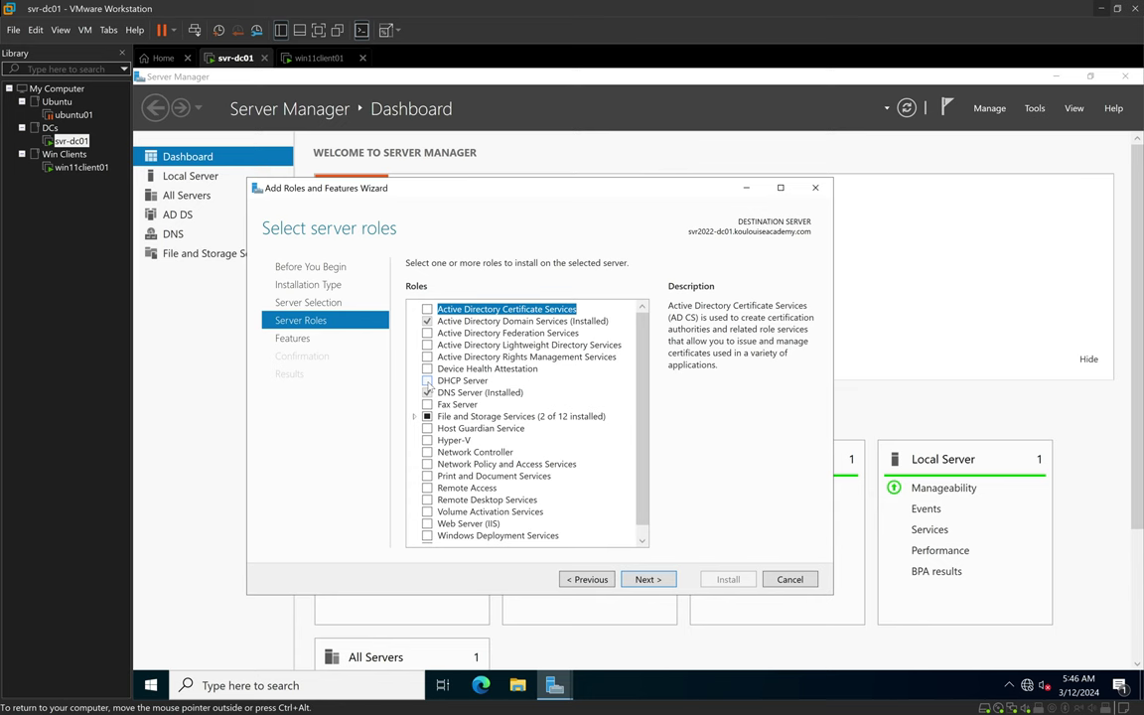
# Step: Select the DHCP Server role with its required management tools and proceed to the installation confirmation
pyautogui.click(427, 382)
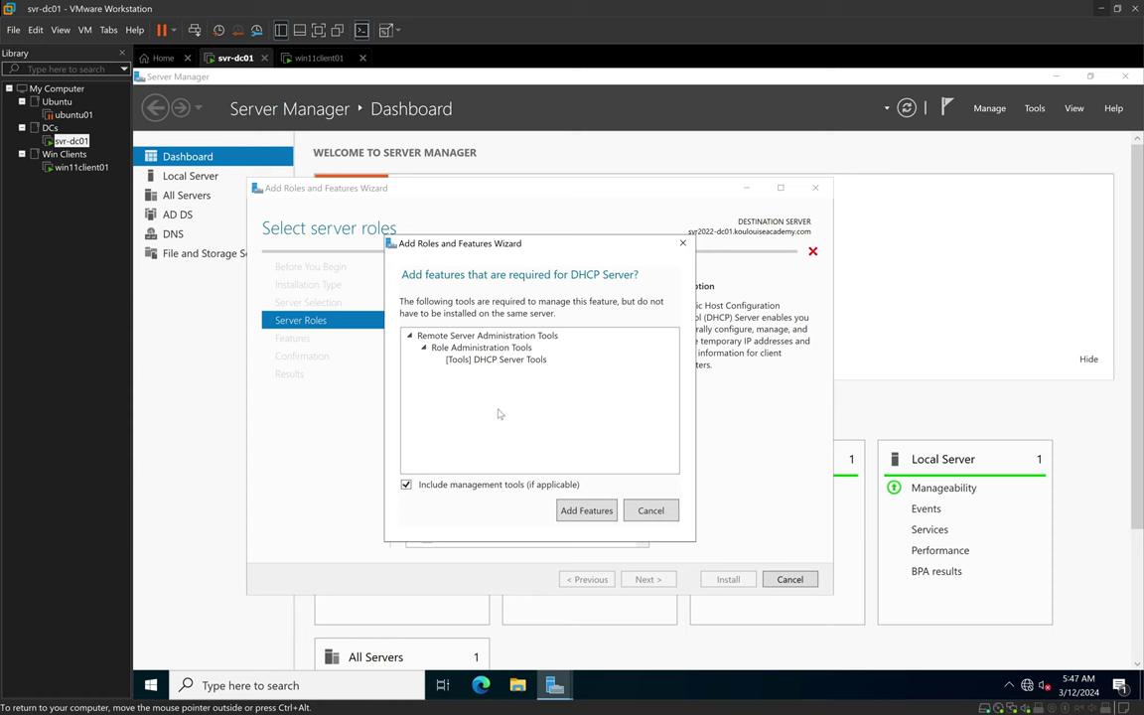
pyautogui.click(584, 513)
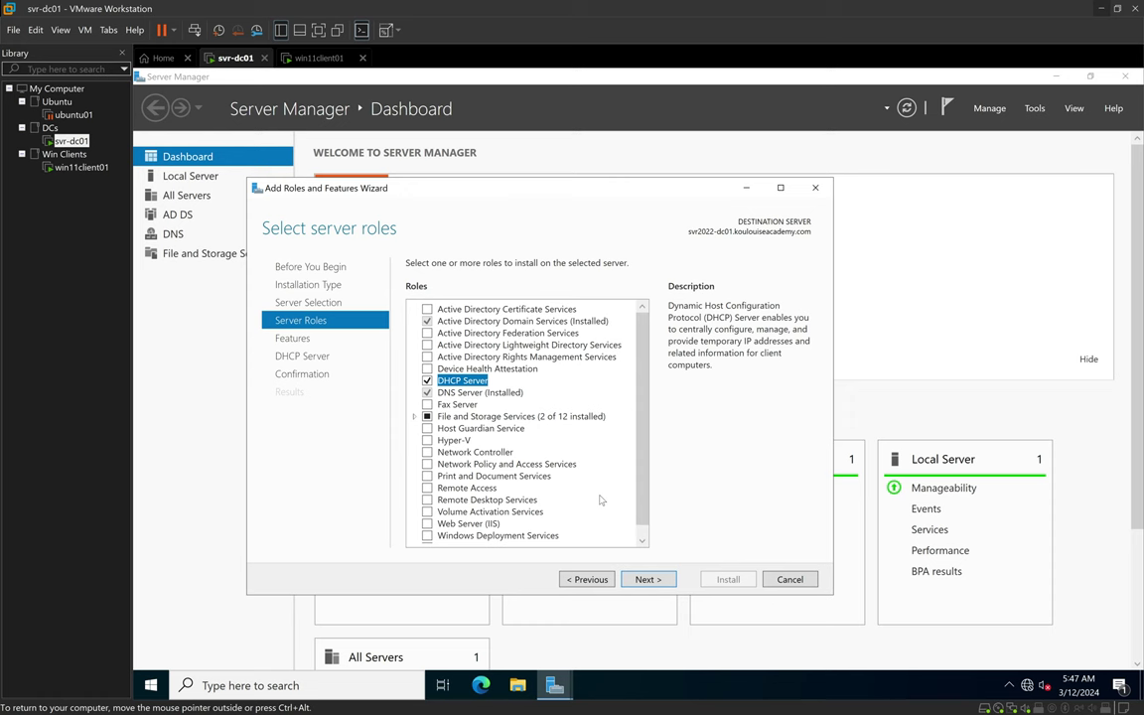
pyautogui.click(649, 580)
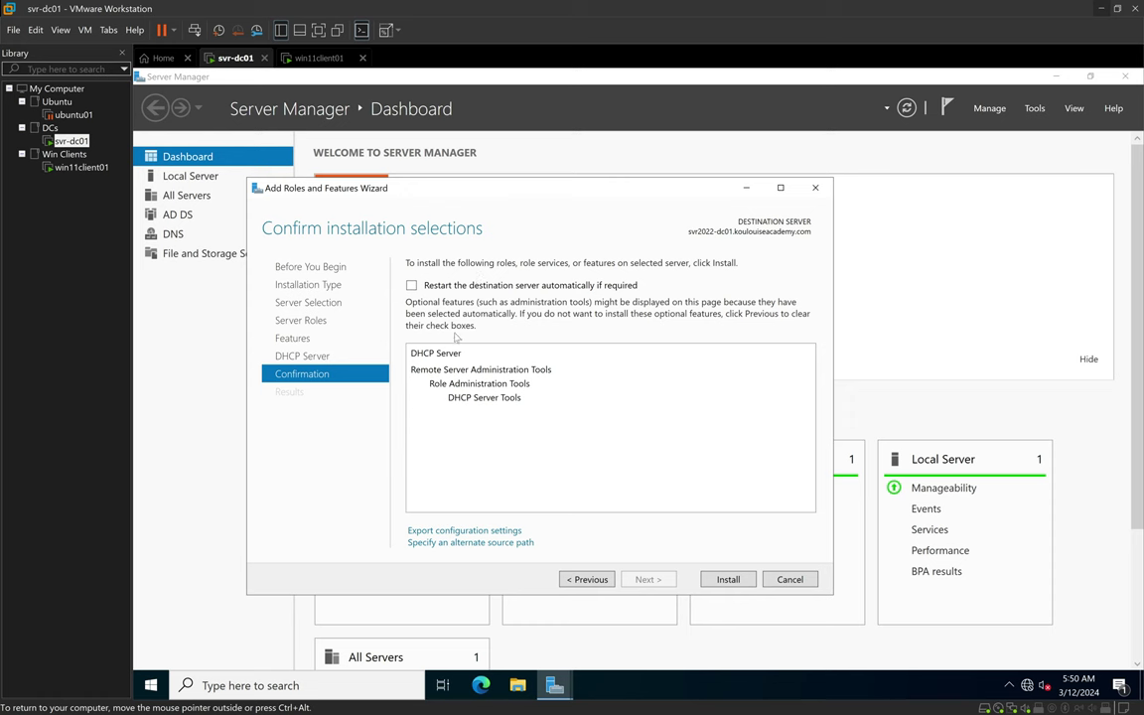
# Step: Allow the destination server to restart automatically if required and install the DHCP Server role
pyautogui.click(411, 285)
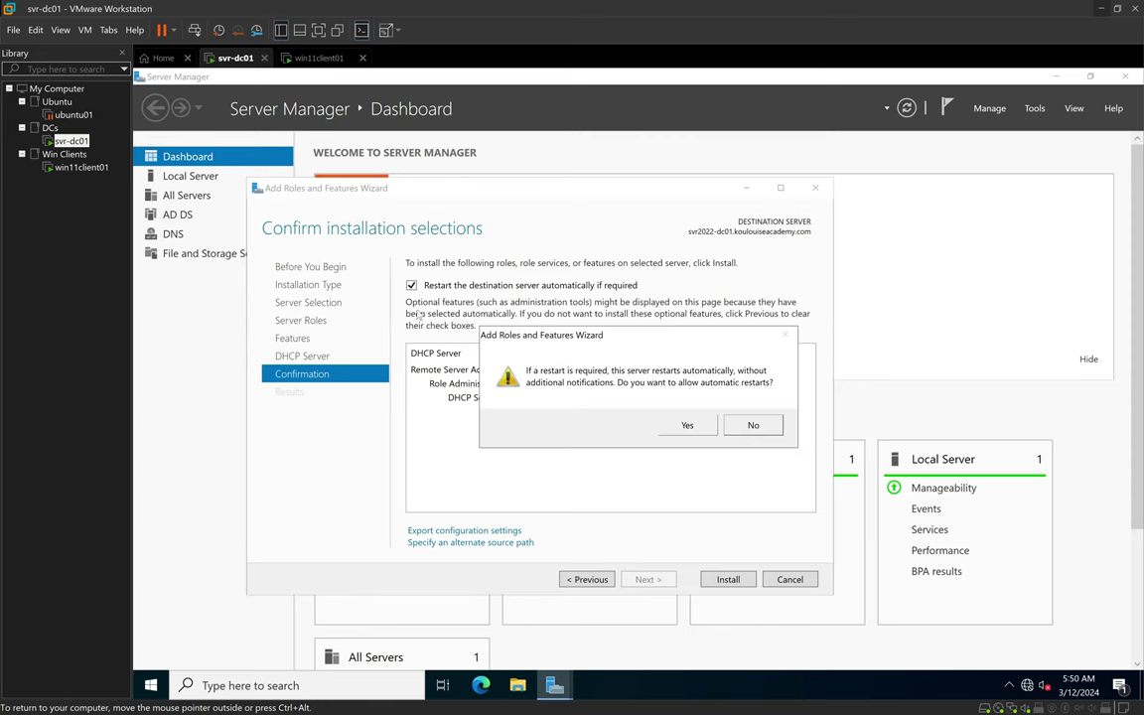
pyautogui.click(687, 426)
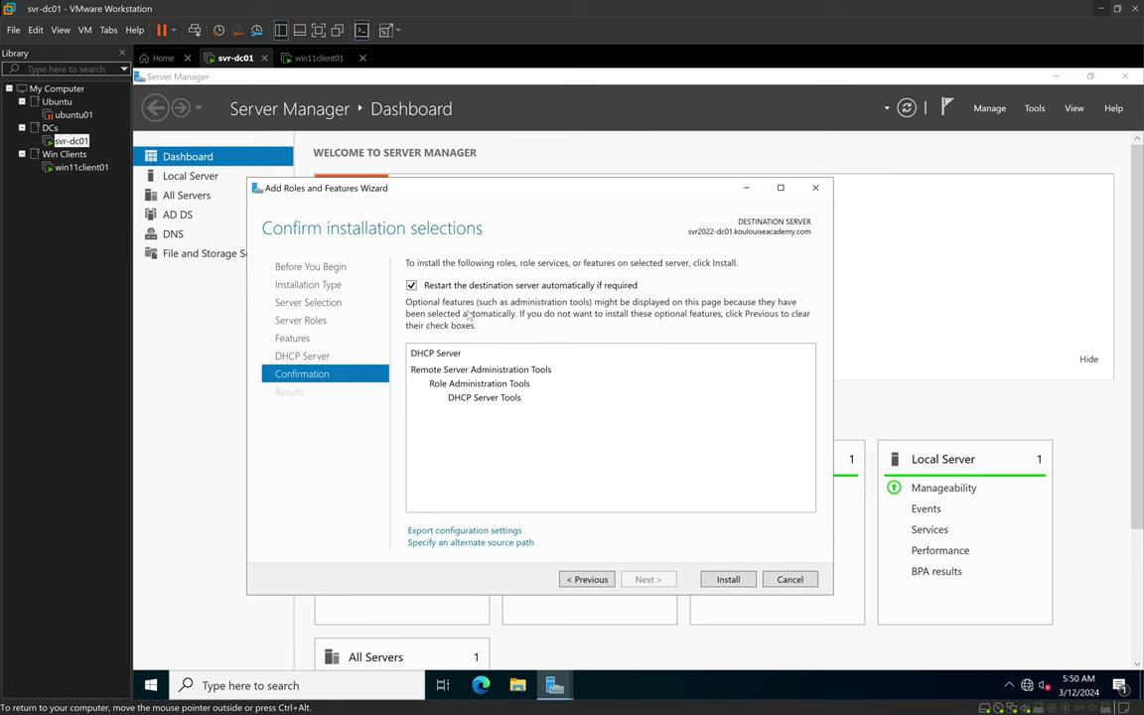
pyautogui.click(727, 580)
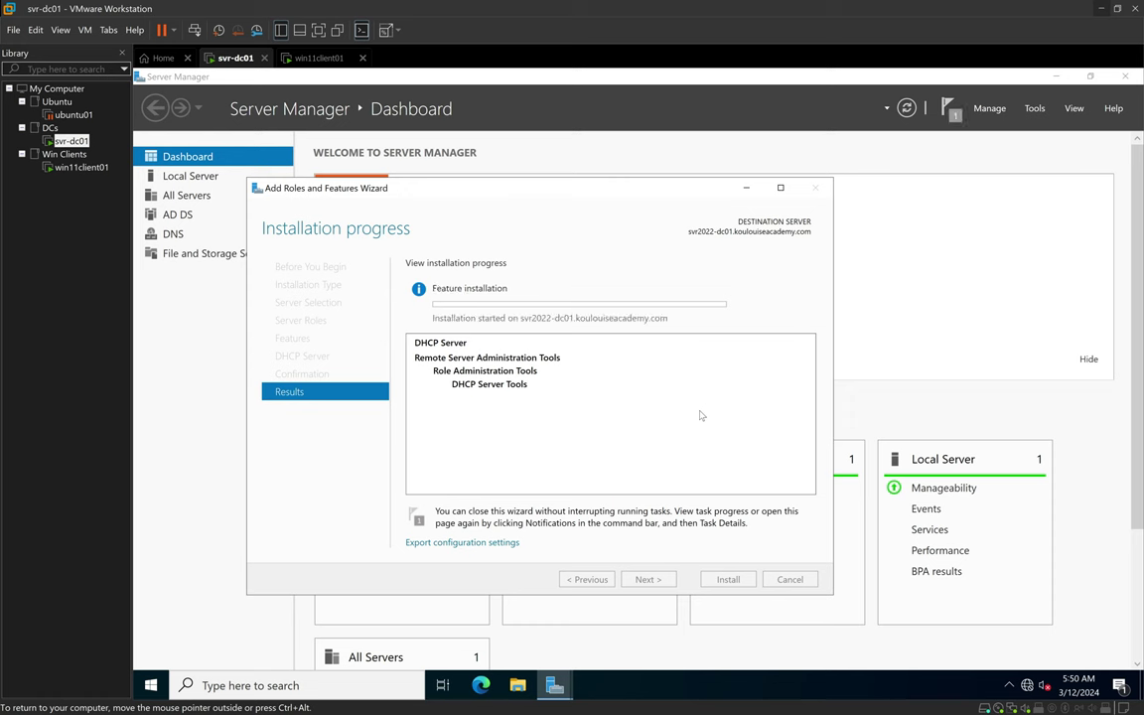
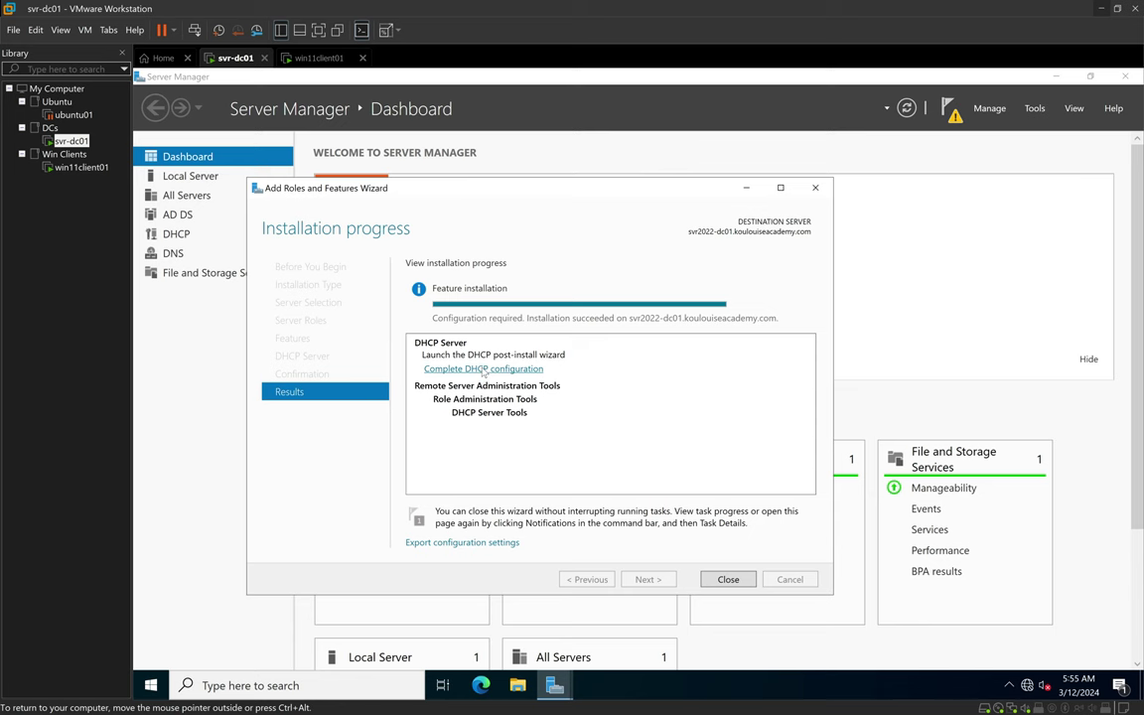
# Step: Complete the DHCP post-install configuration, authorizing the server with the domain Administrator credentials, and close both wizards
pyautogui.click(484, 370)
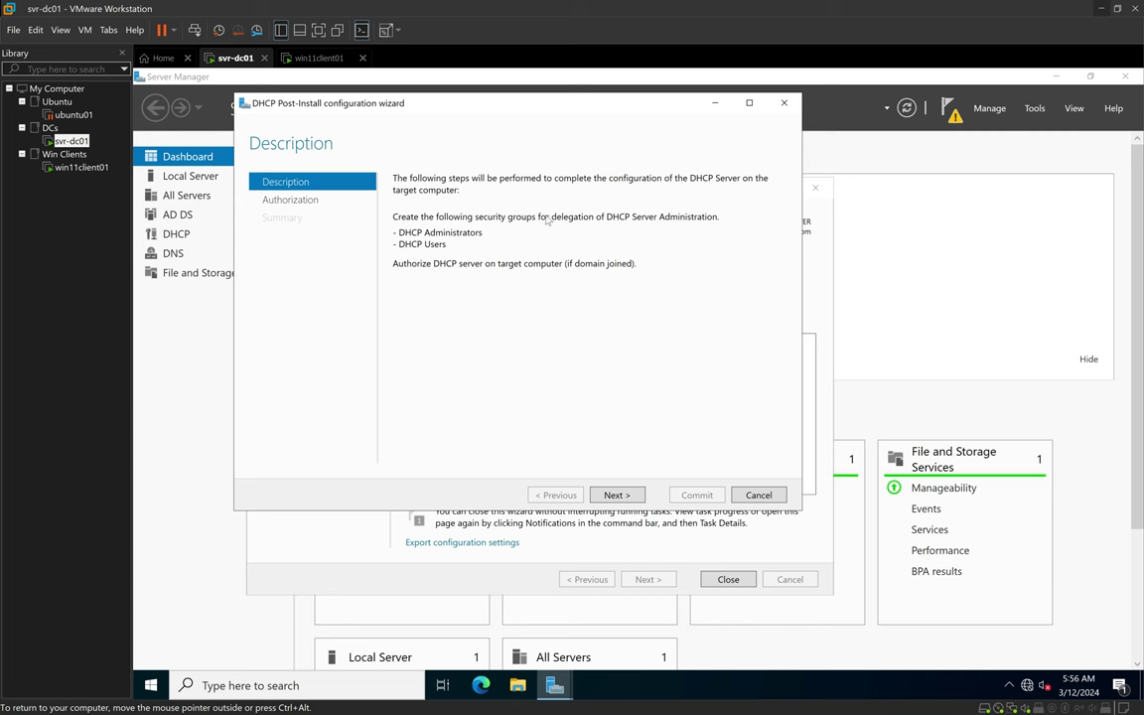
pyautogui.click(616, 496)
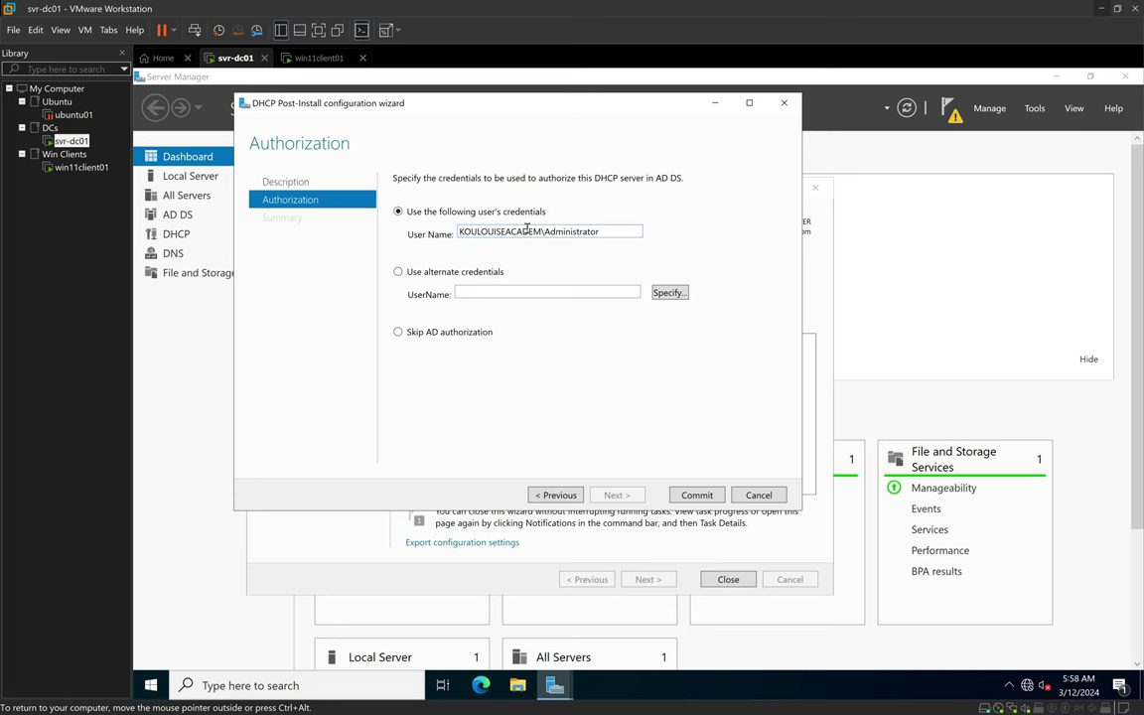
pyautogui.click(697, 495)
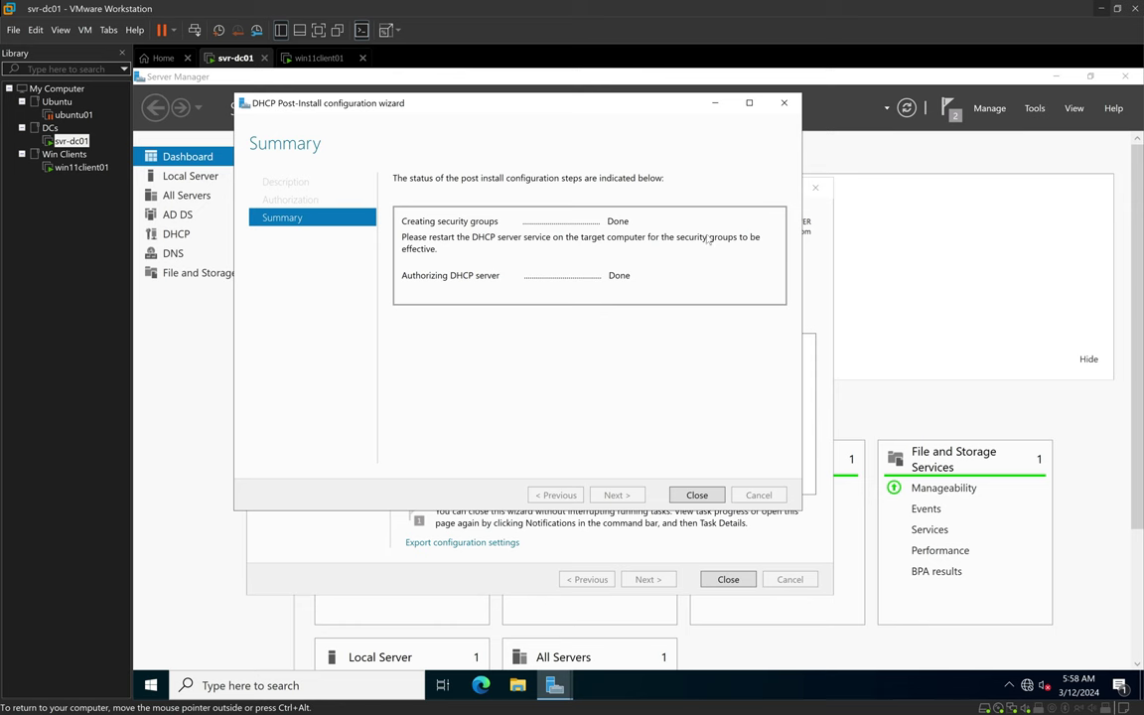
pyautogui.click(698, 495)
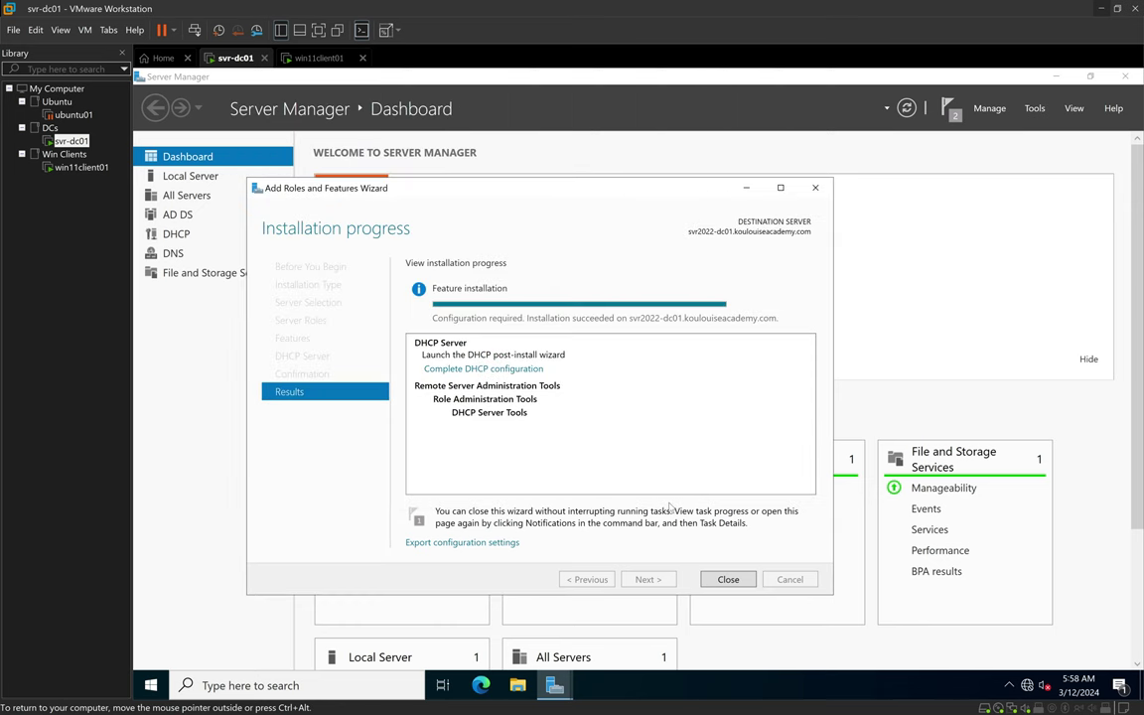
pyautogui.click(728, 579)
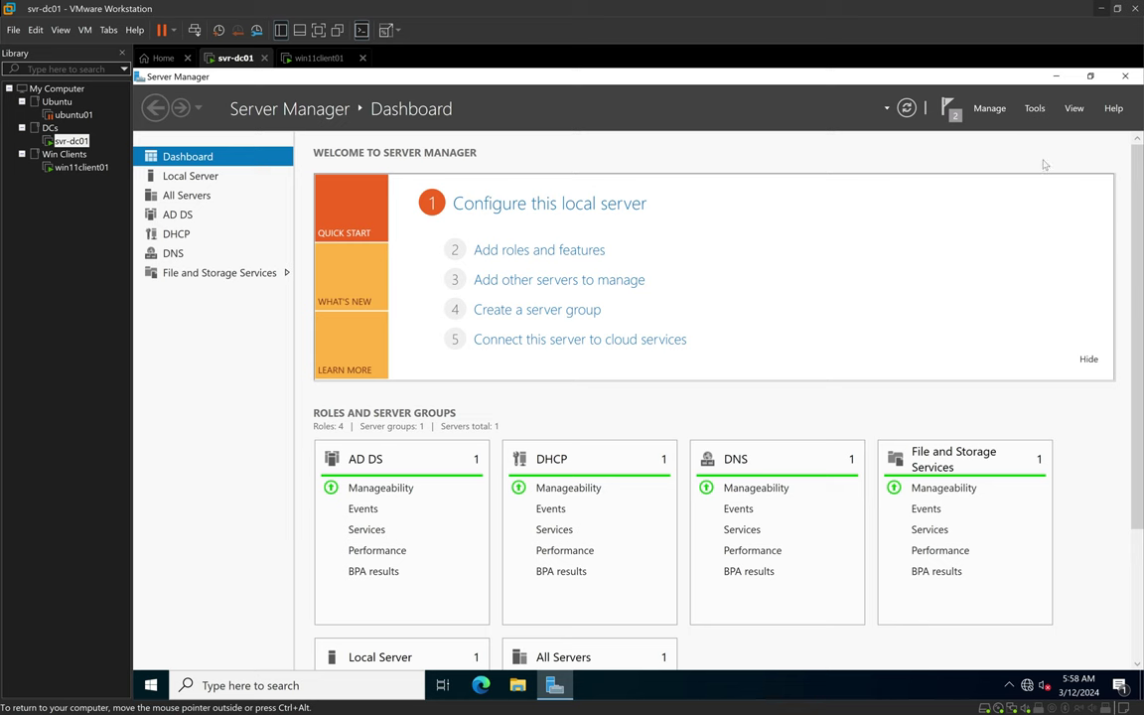
# Step: Open the DHCP management console, maximize it and widen the console tree to fit the full server name
pyautogui.click(1034, 109)
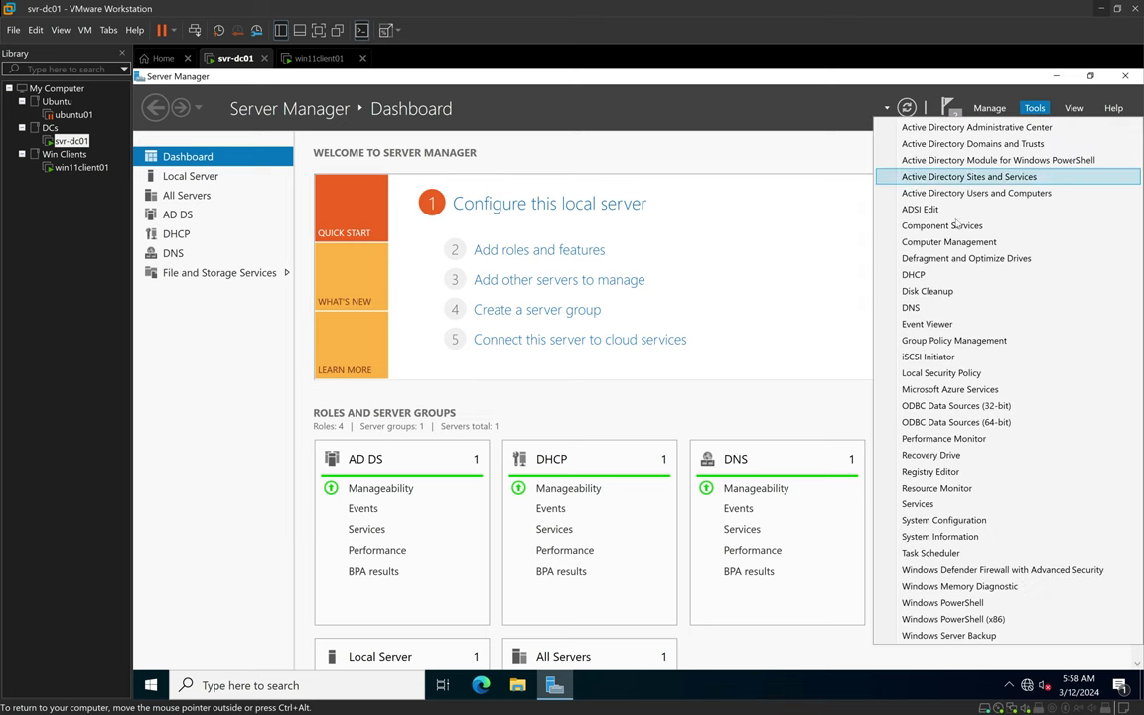
pyautogui.click(912, 278)
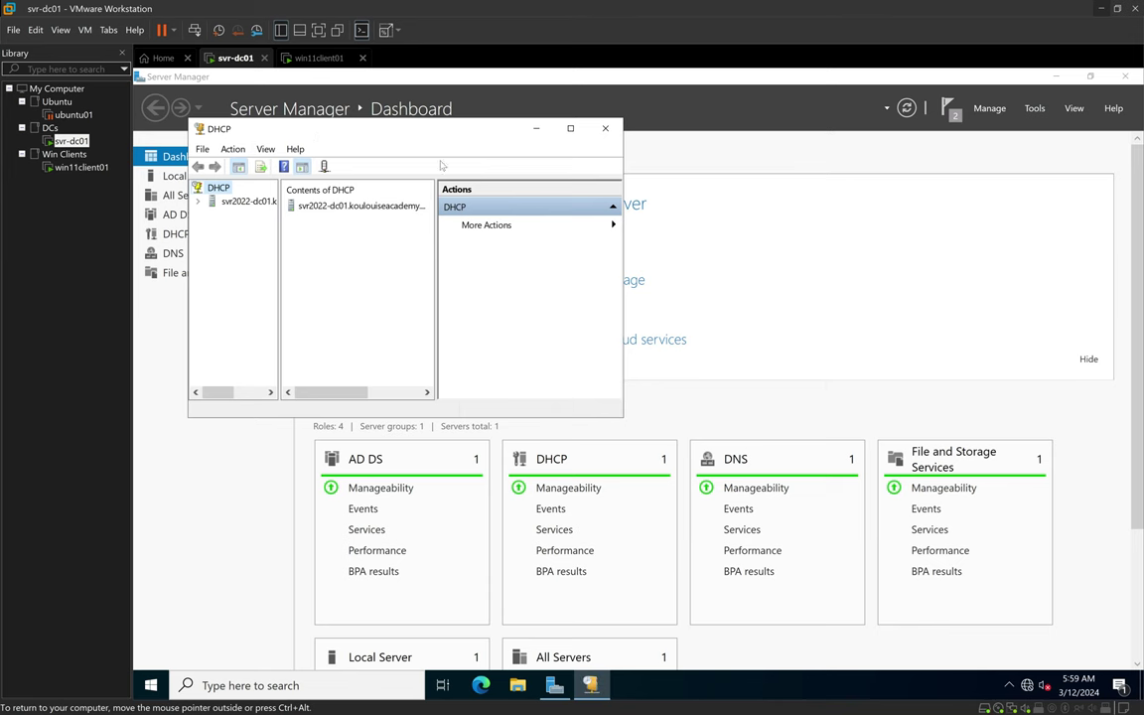
pyautogui.click(570, 129)
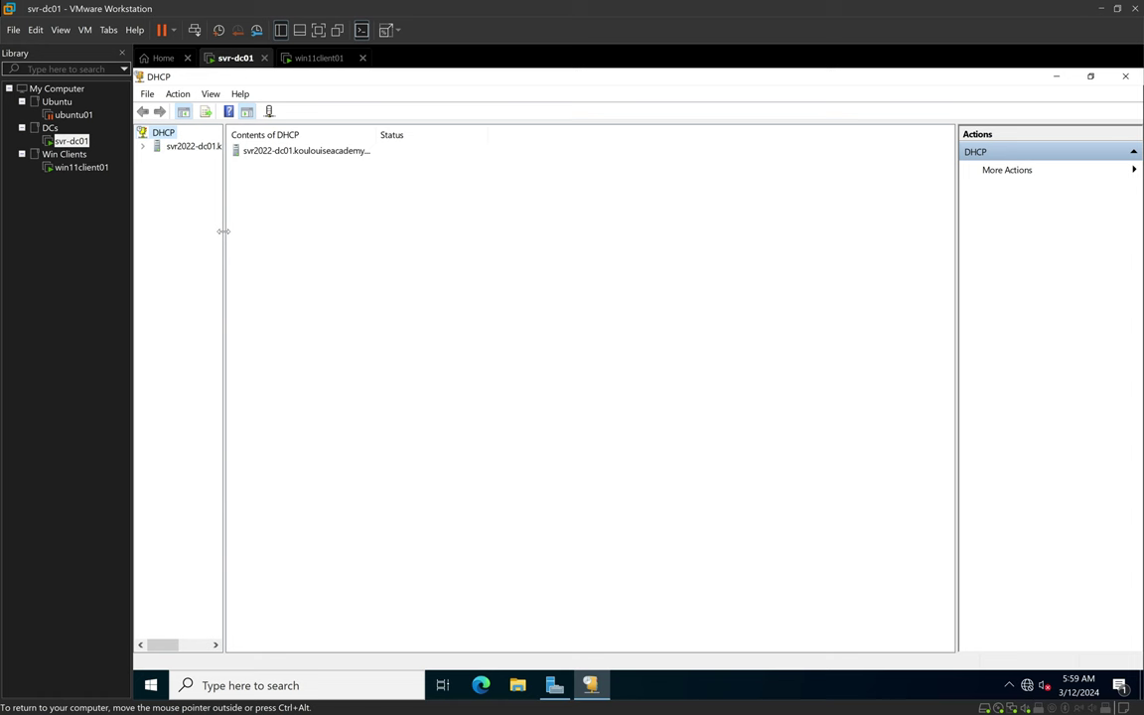
pyautogui.moveTo(222, 231); pyautogui.dragTo(360, 222)
pyautogui.moveTo(357, 176); pyautogui.dragTo(342, 171)
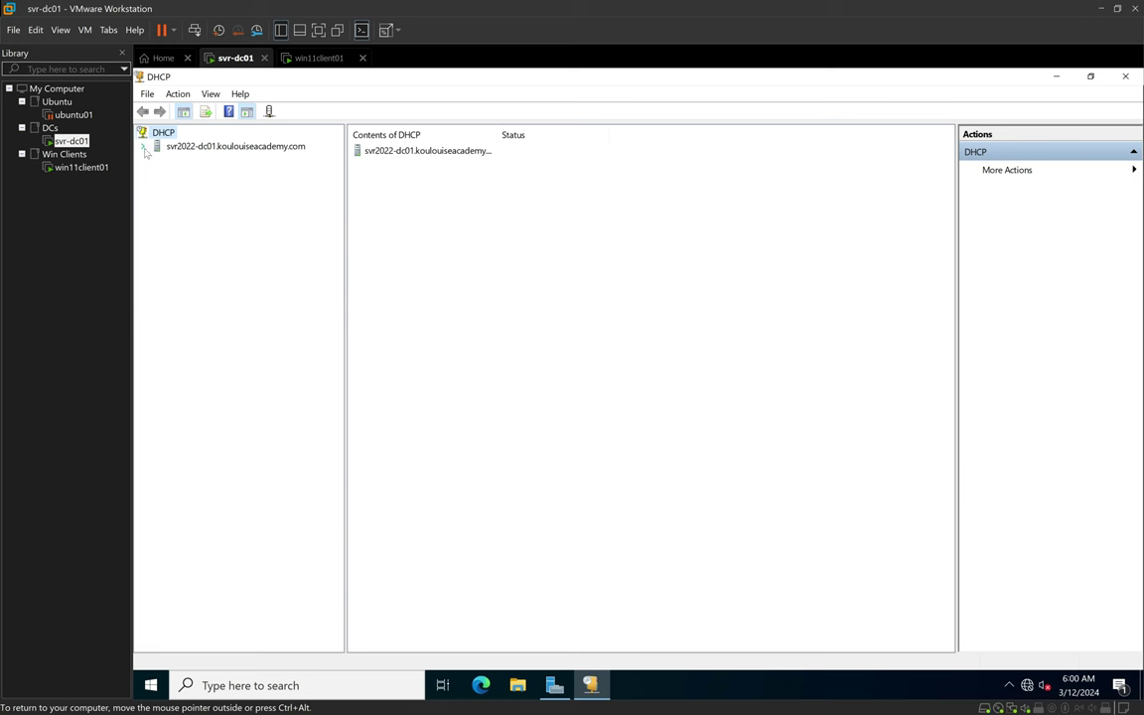
# Step: Expand the svr2022-dc01 server and its IPv4 node in the DHCP console tree
pyautogui.click(144, 147)
pyautogui.click(187, 161)
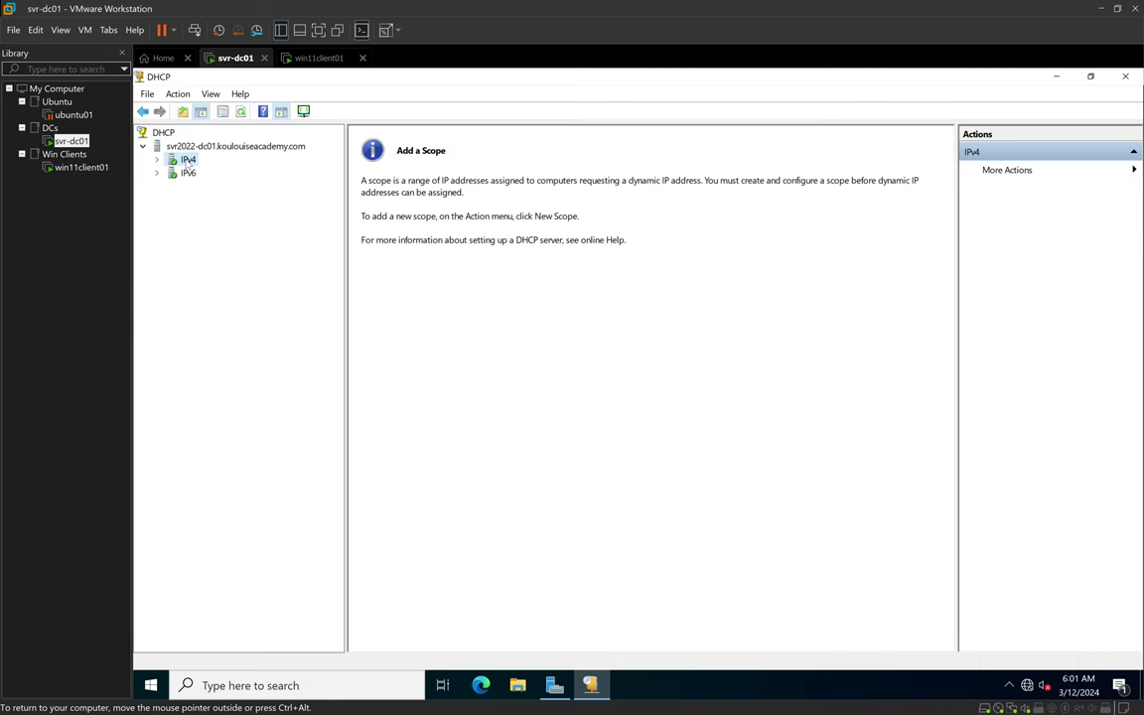
pyautogui.click(156, 164)
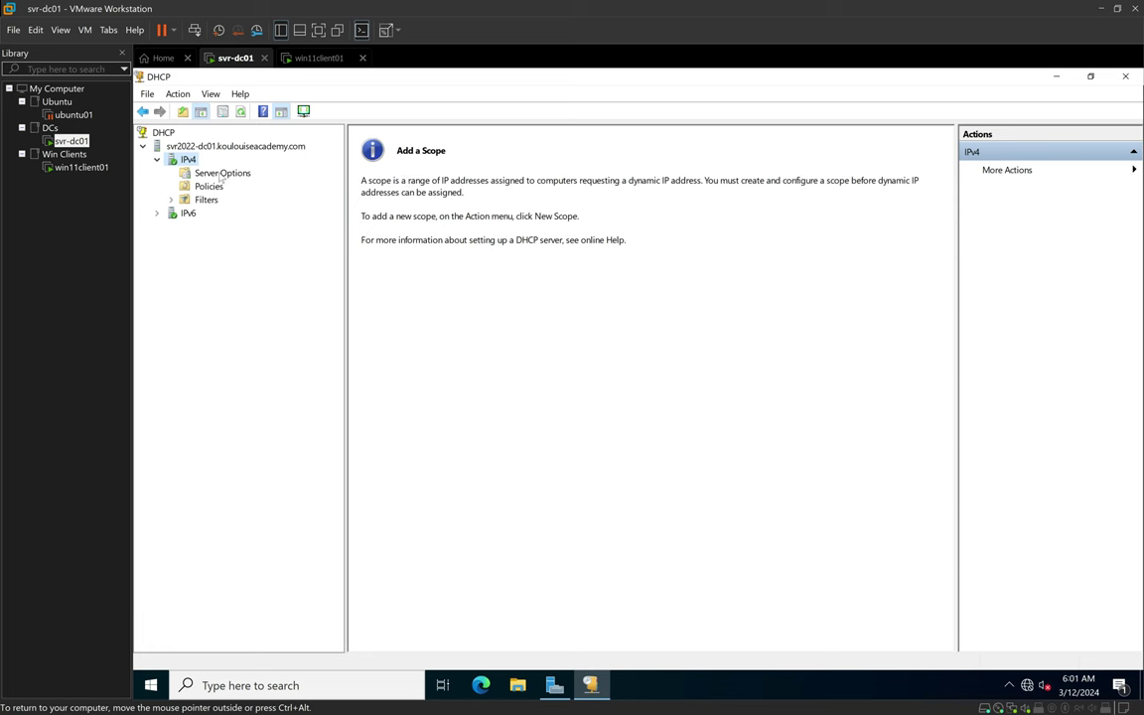
# Step: Start a new scope under IPv4 and name it Main Office, leaving the description blank
pyautogui.rightClick(188, 165)
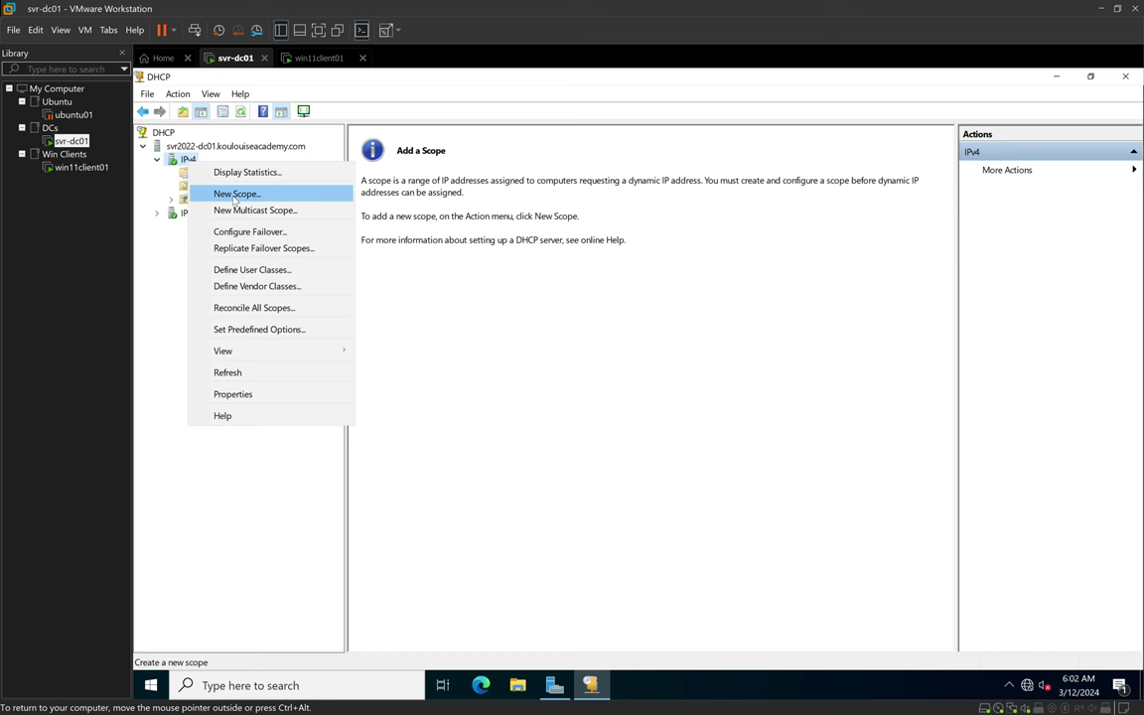
pyautogui.click(143, 221)
pyautogui.click(181, 96)
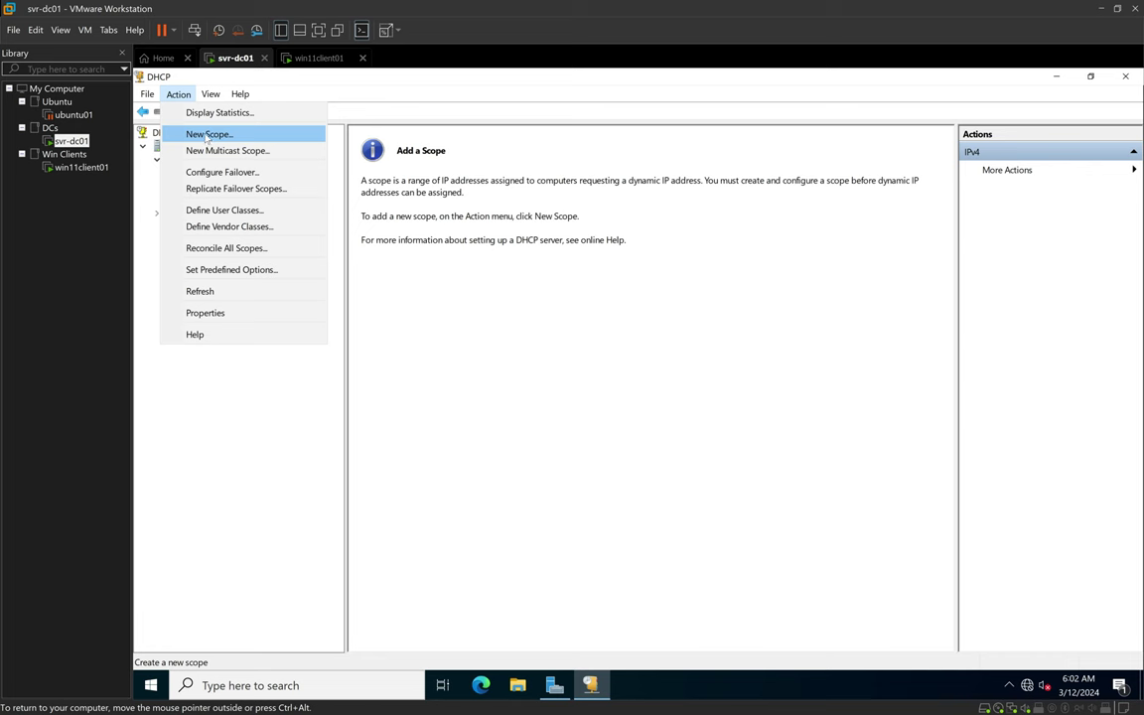
pyautogui.click(207, 135)
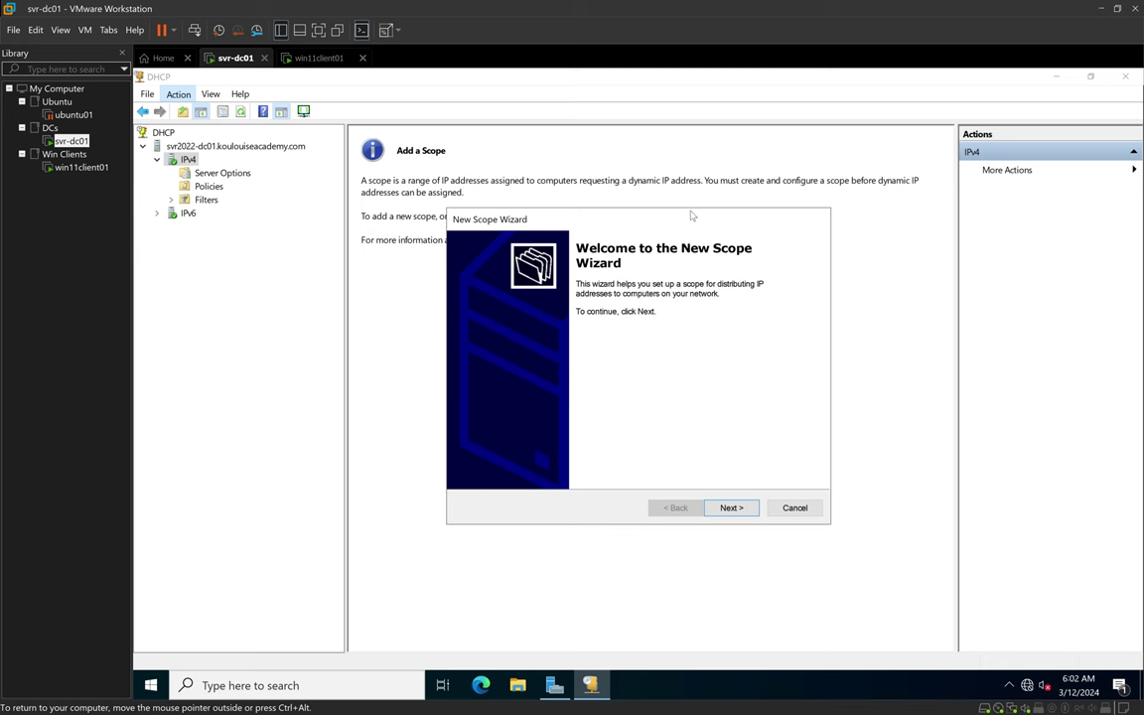
pyautogui.moveTo(692, 214); pyautogui.dragTo(668, 159)
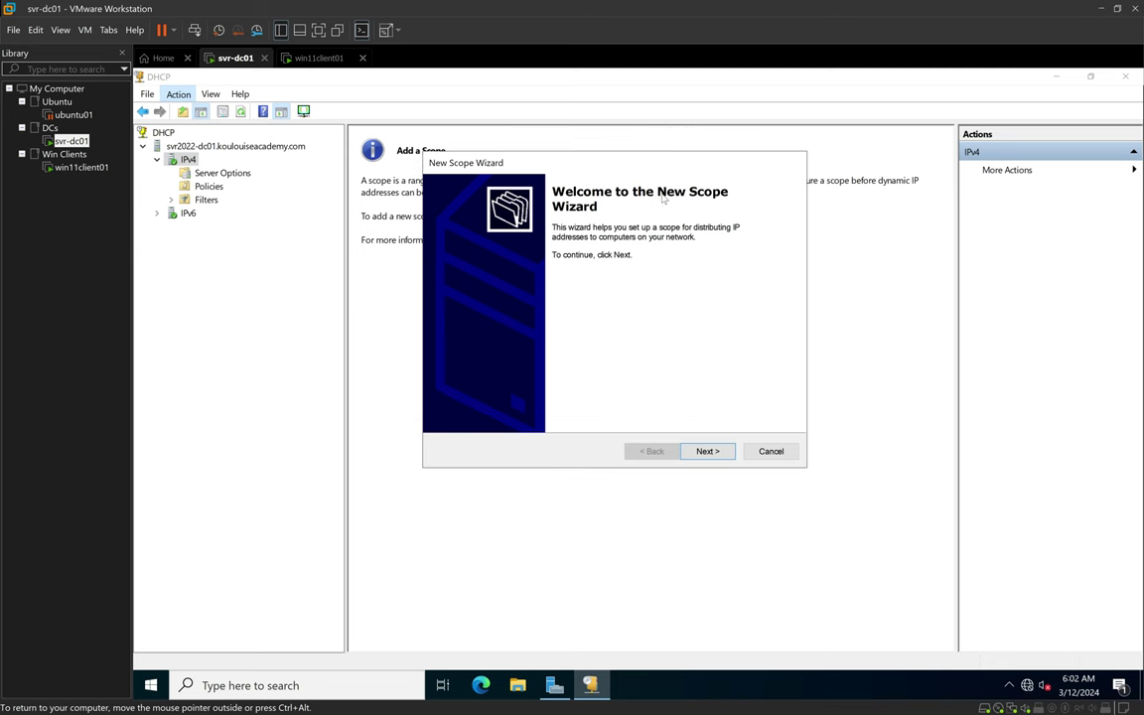
pyautogui.click(708, 451)
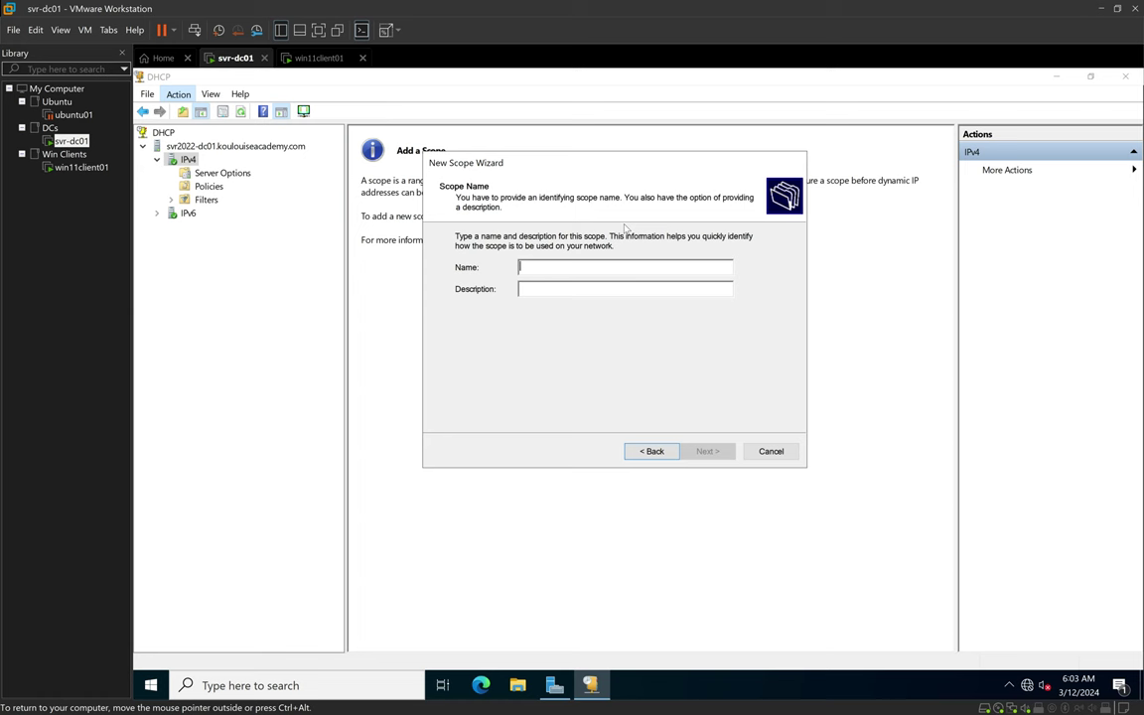
pyautogui.write('Main')
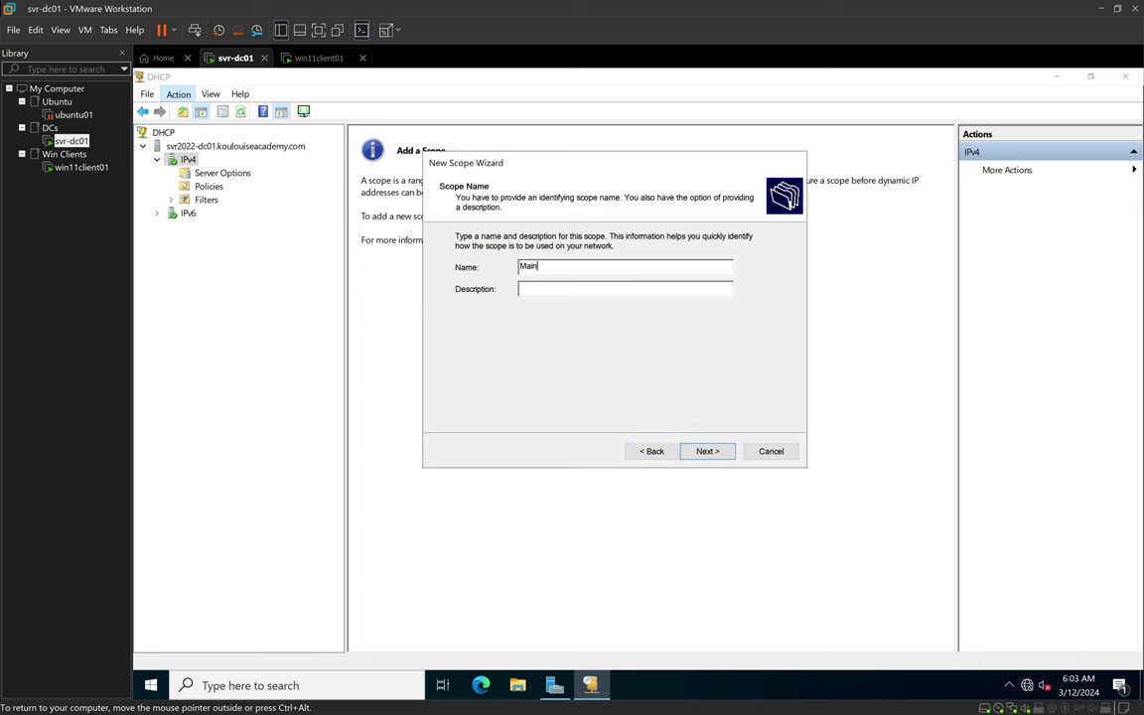
pyautogui.write(' Office')
pyautogui.click(709, 455)
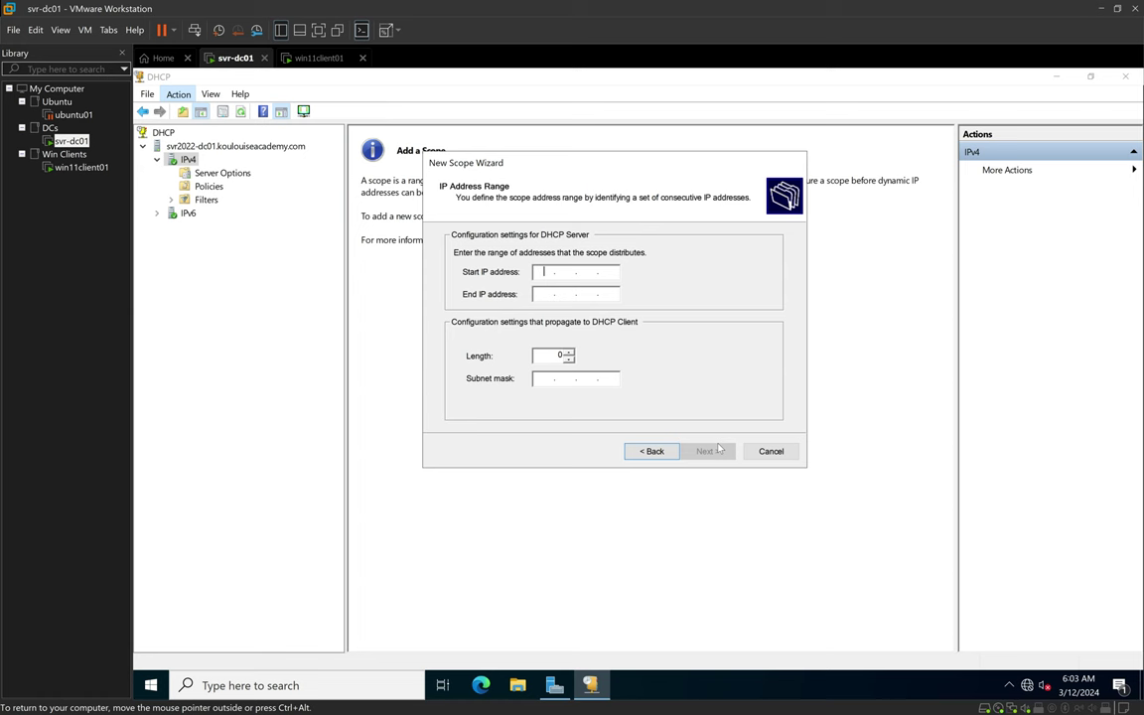
# Step: Set the scope's address range to 172.30.15.1 through 172.30.15.254 with subnet mask 255.255.255.0
pyautogui.write('172.')
pyautogui.write('30.')
pyautogui.write('1')
pyautogui.write('5')
pyautogui.write('.')
pyautogui.write('1')
pyautogui.write('17')
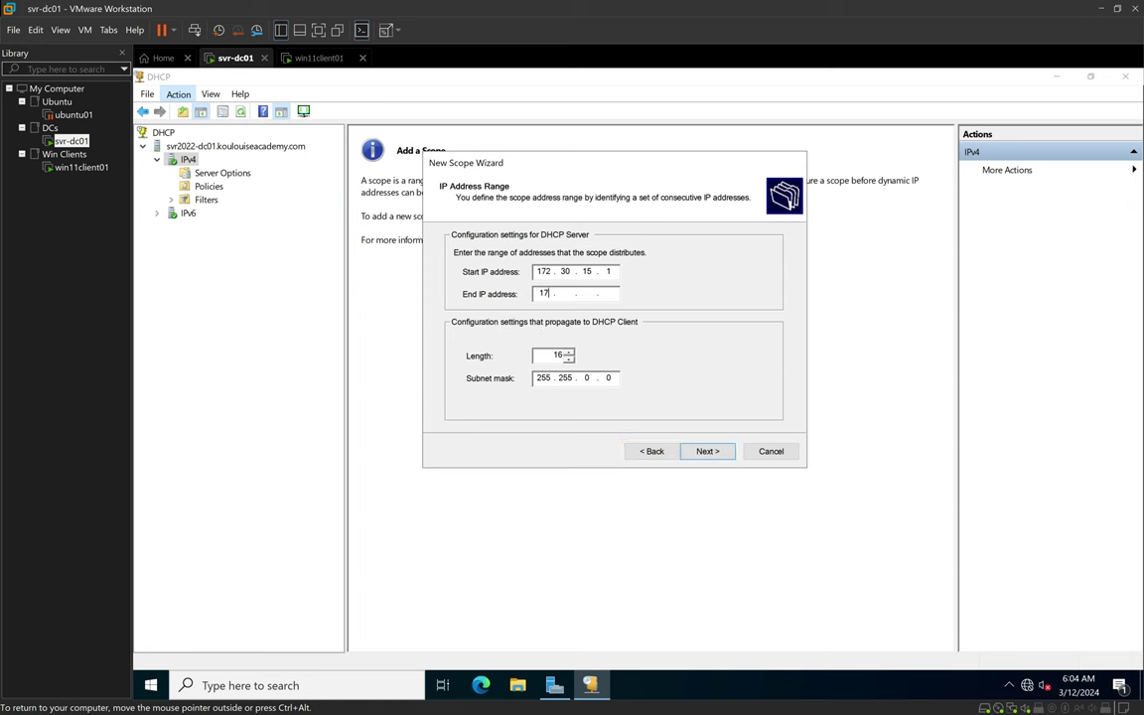
pyautogui.write('2 . 30 .15.254')
pyautogui.doubleClick(585, 378)
pyautogui.write('255')
pyautogui.click(706, 452)
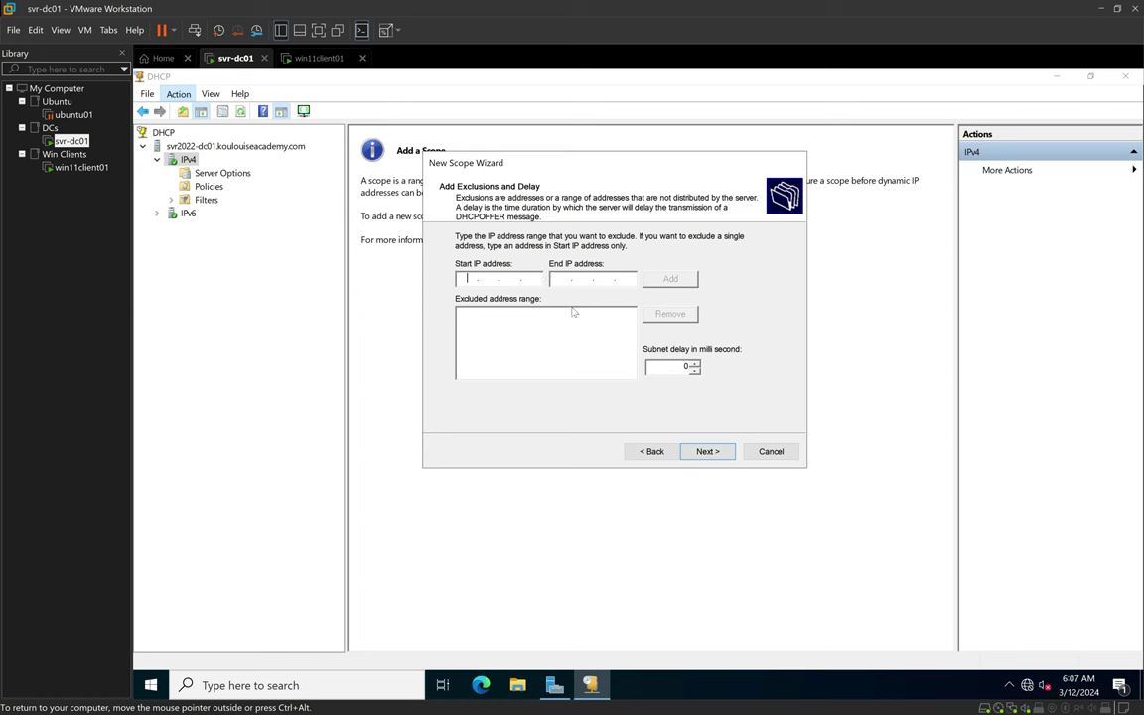
# Step: Exclude the addresses 172.30.15.1 to 172.30.15.30 from the scope, leaving the subnet delay at its default
pyautogui.write('172 . 30 . 15 . 1')
pyautogui.click(553, 278)
pyautogui.write('172 . 30 . 15 . 30')
pyautogui.click(670, 278)
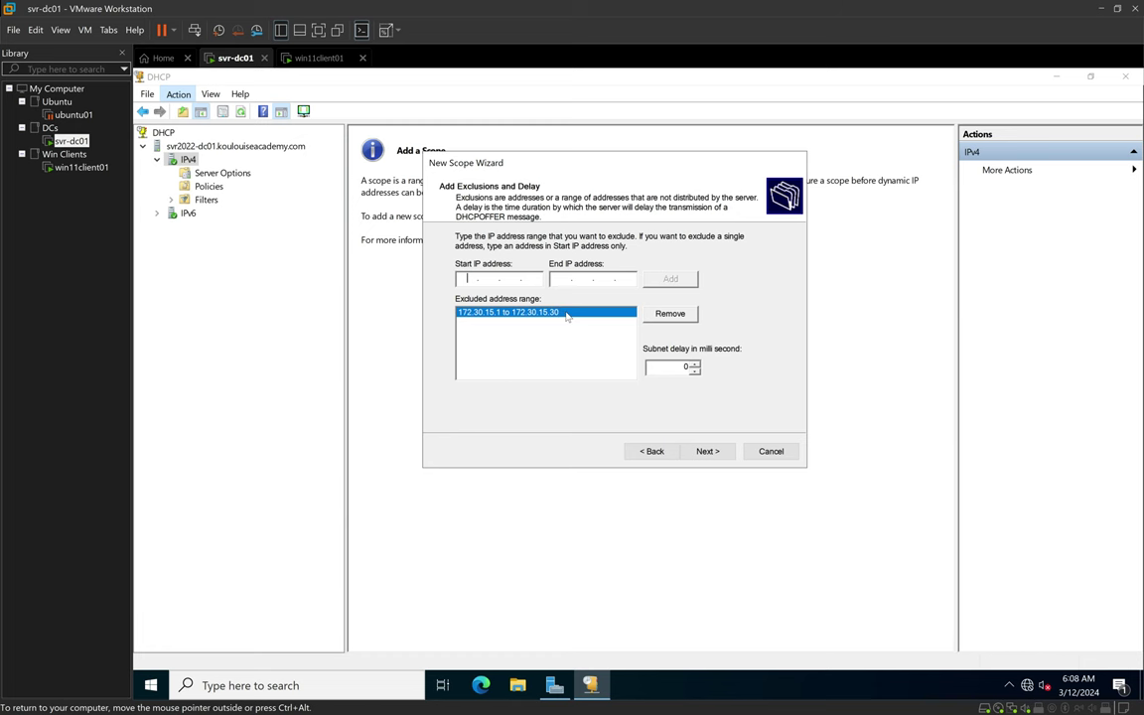
pyautogui.click(707, 452)
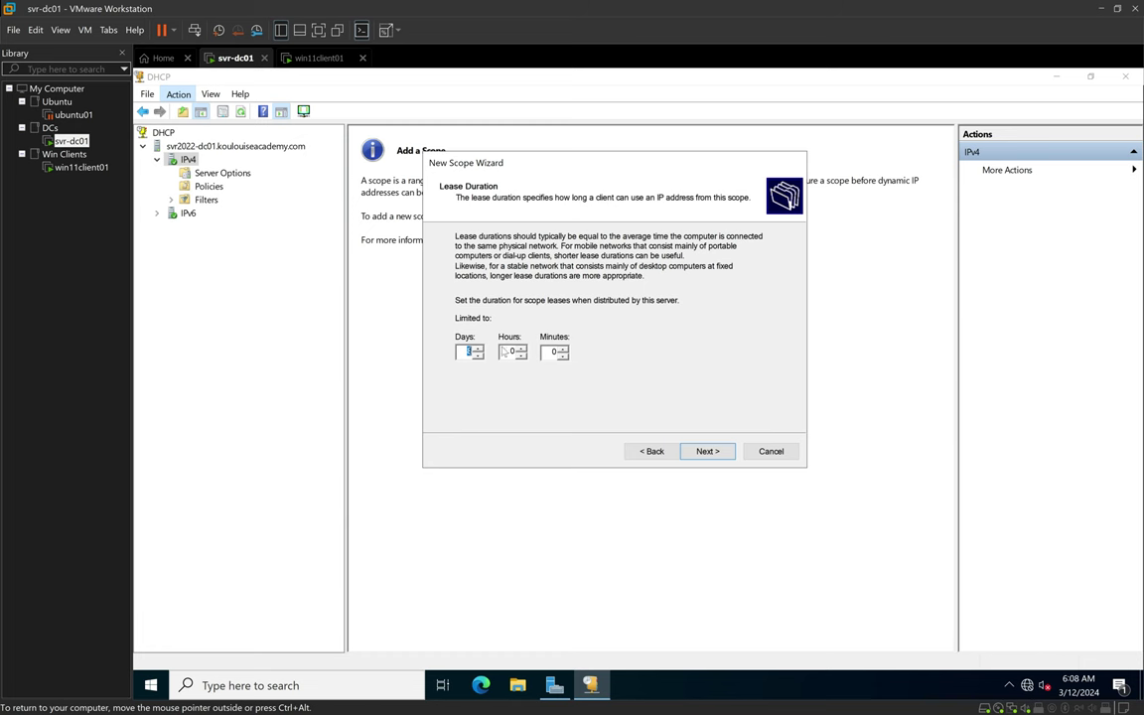
# Step: Keep the default lease duration, leave the DHCP options unconfigured for now and finish creating the scope
pyautogui.click(706, 452)
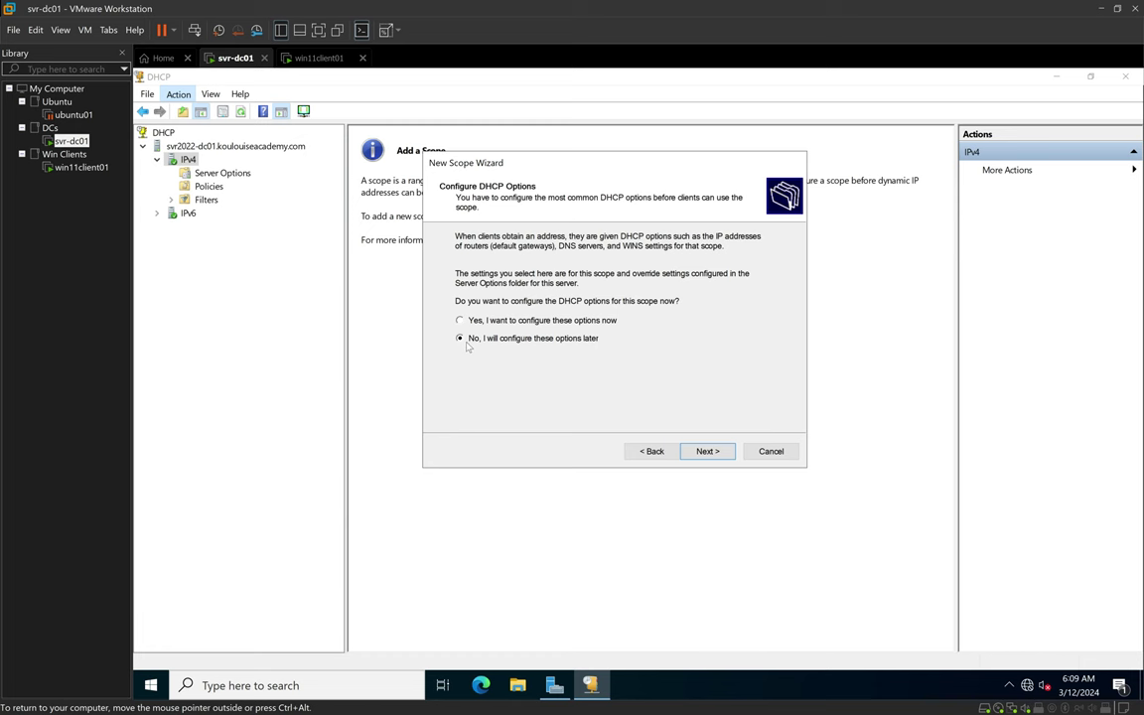
pyautogui.click(707, 452)
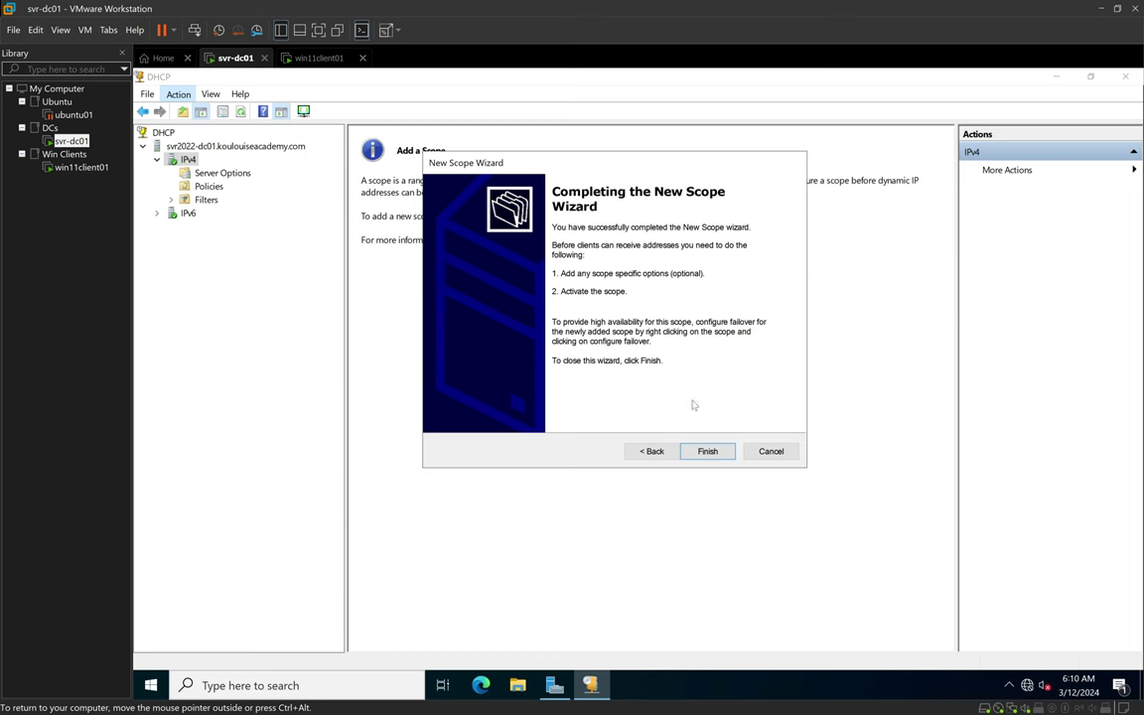
pyautogui.click(709, 453)
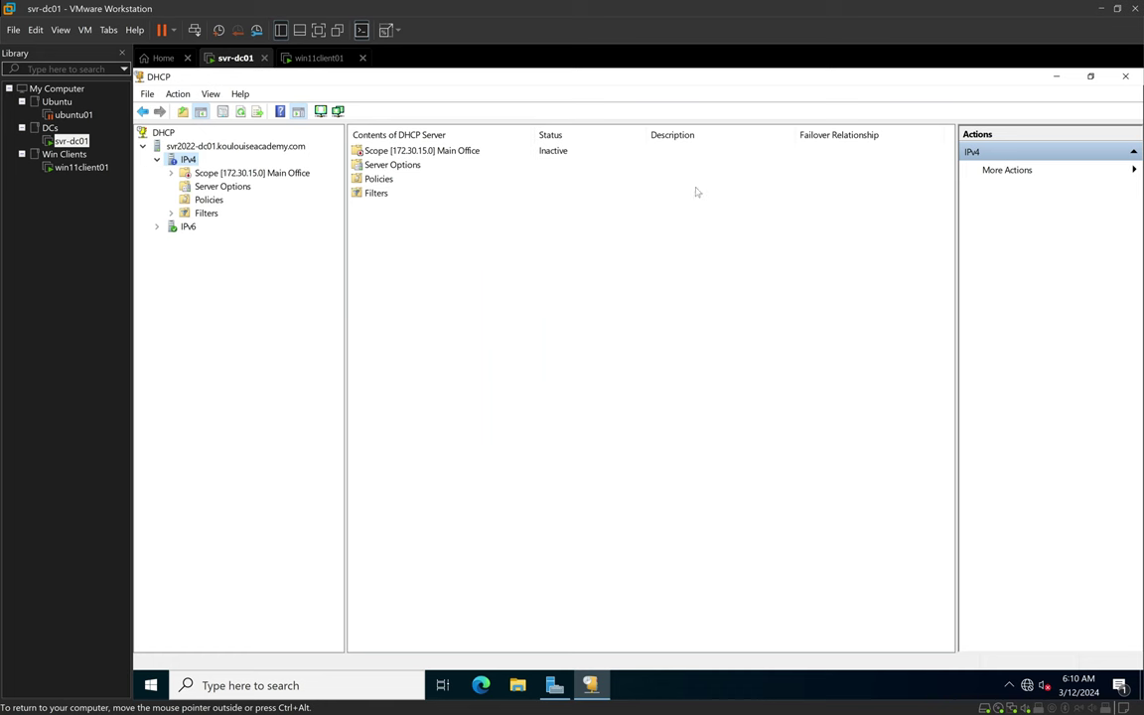
# Step: Activate the Main Office scope and check its status in the IPv4 node's contents
pyautogui.click(553, 154)
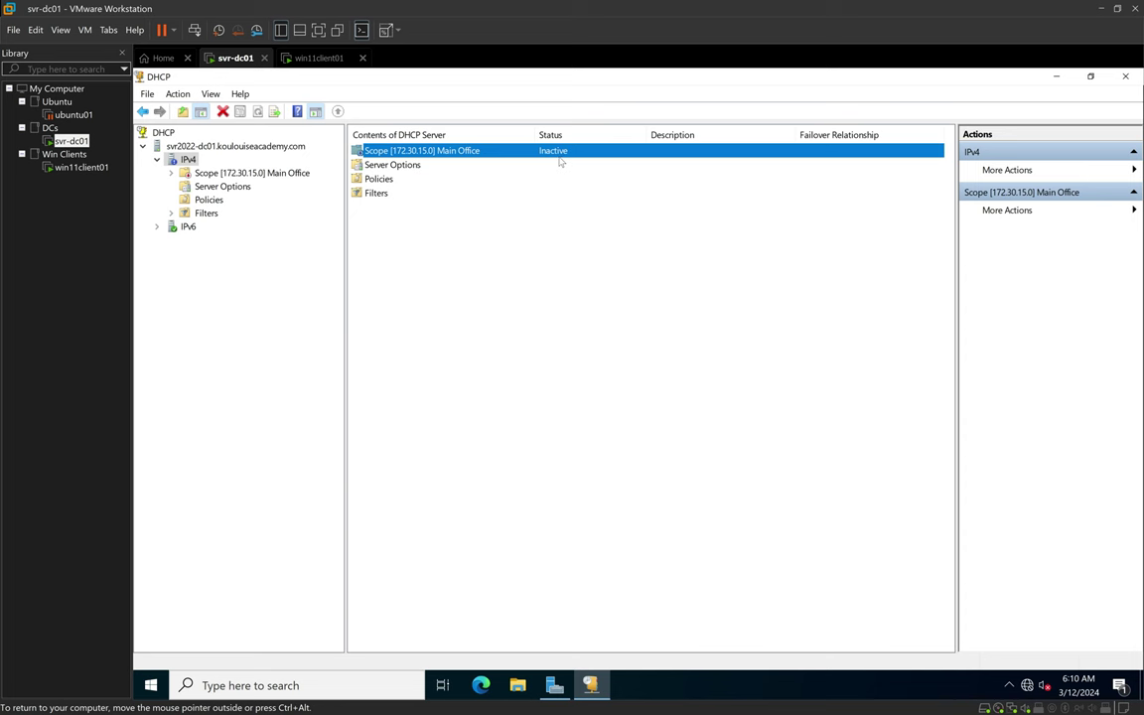
pyautogui.doubleClick(248, 172)
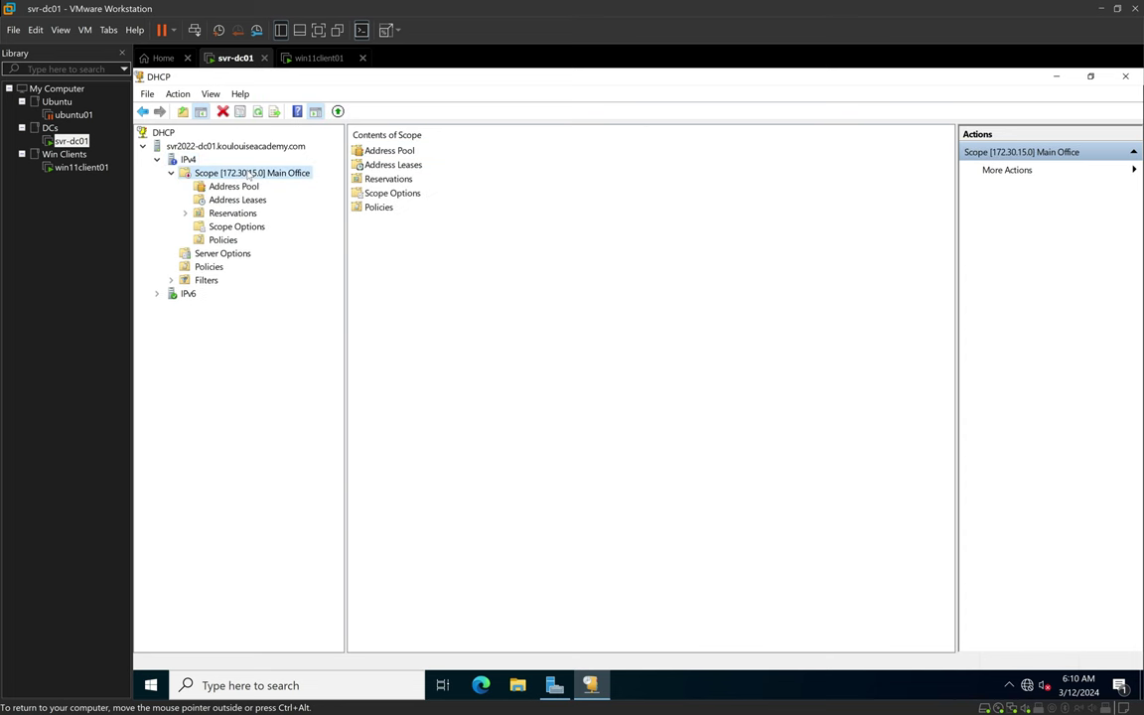
pyautogui.click(179, 94)
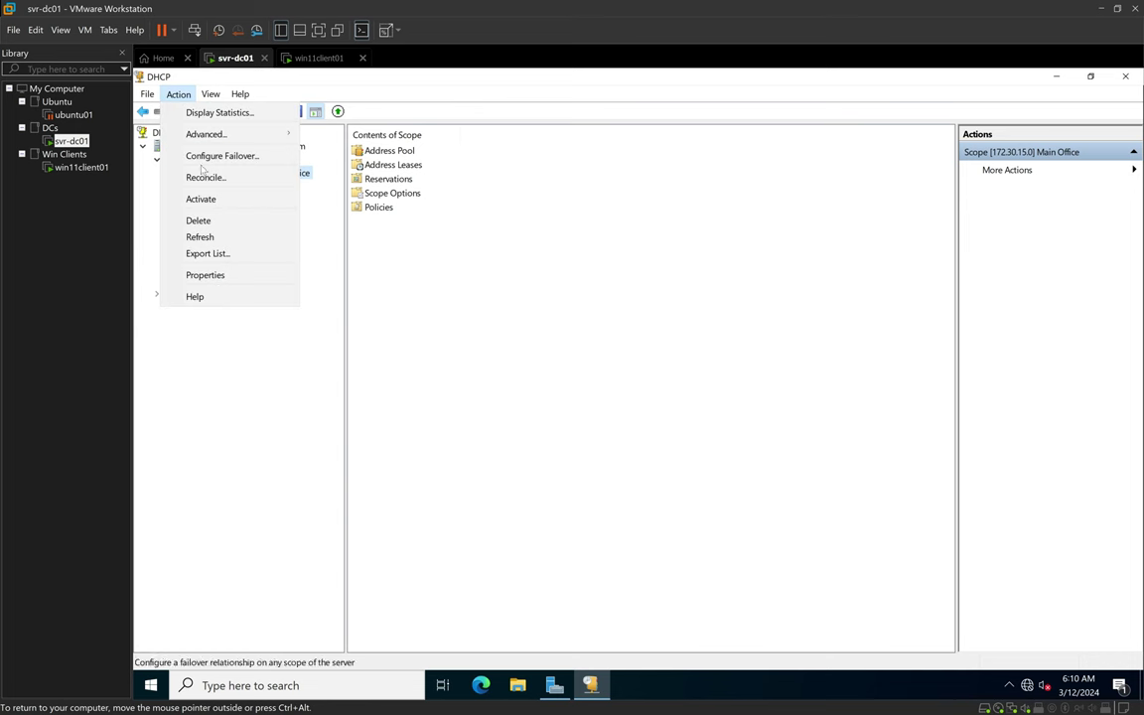
pyautogui.click(203, 318)
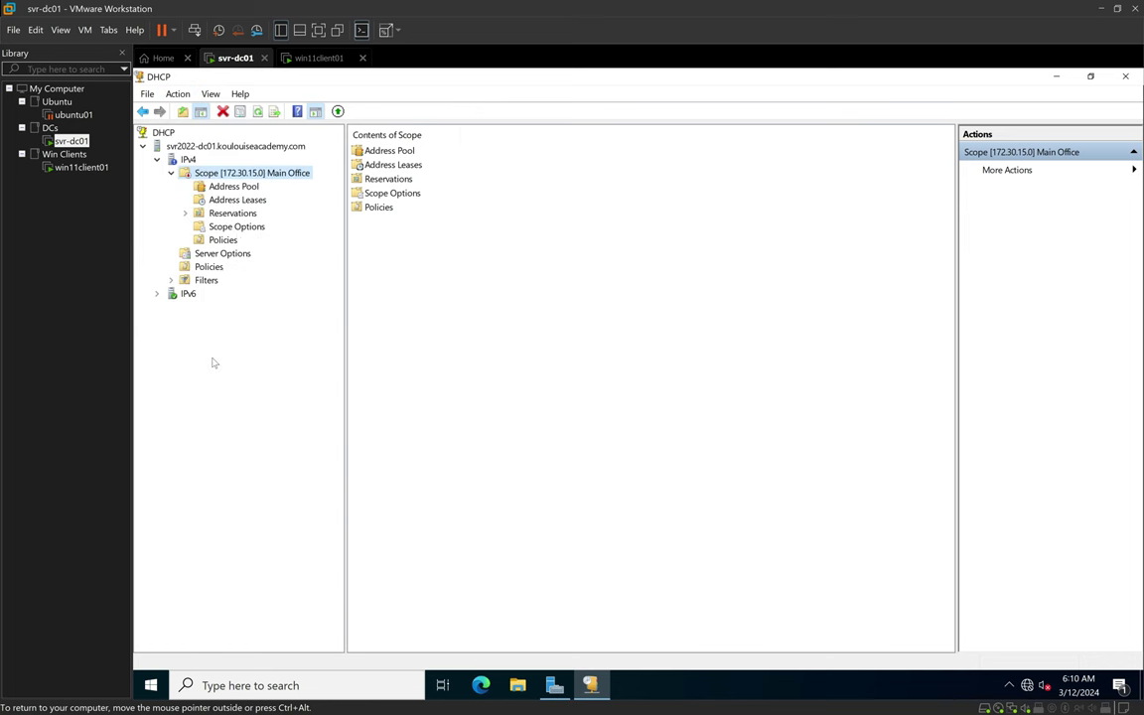
pyautogui.rightClick(223, 173)
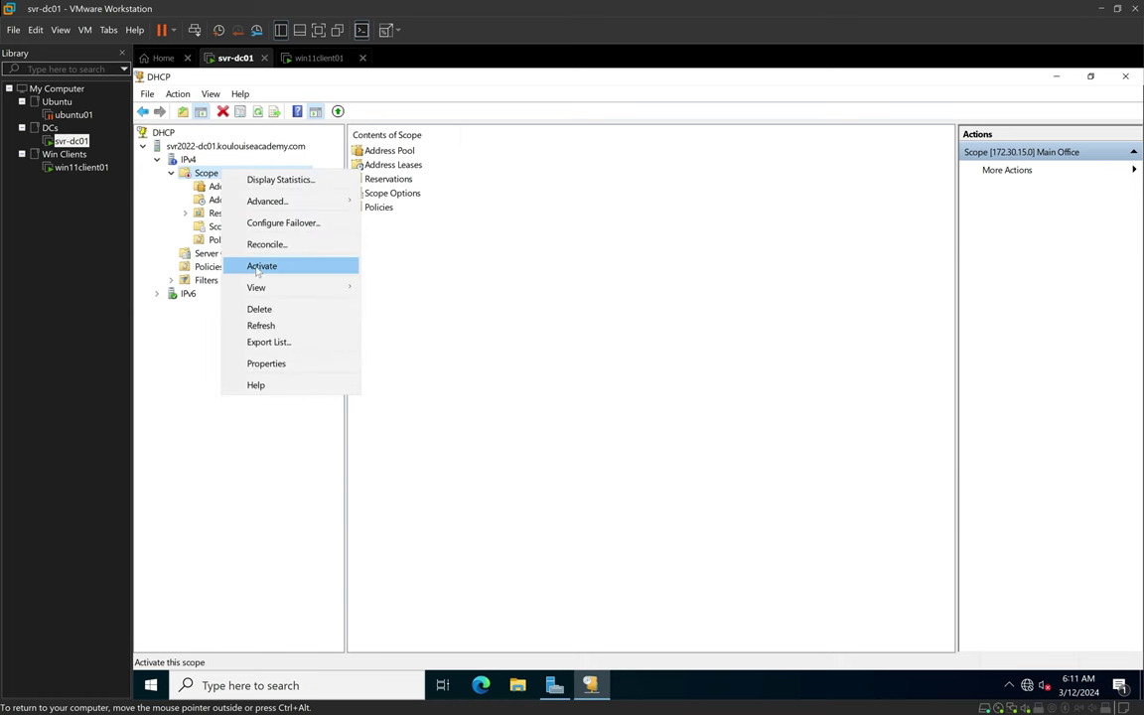
pyautogui.click(257, 268)
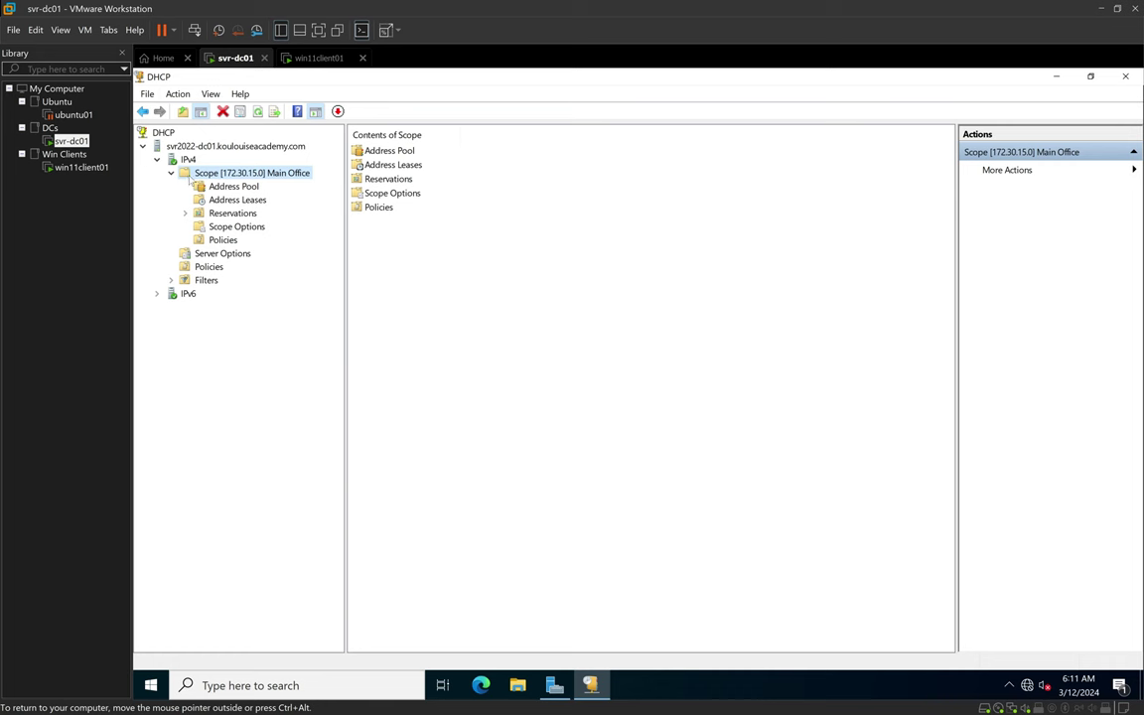
pyautogui.click(188, 160)
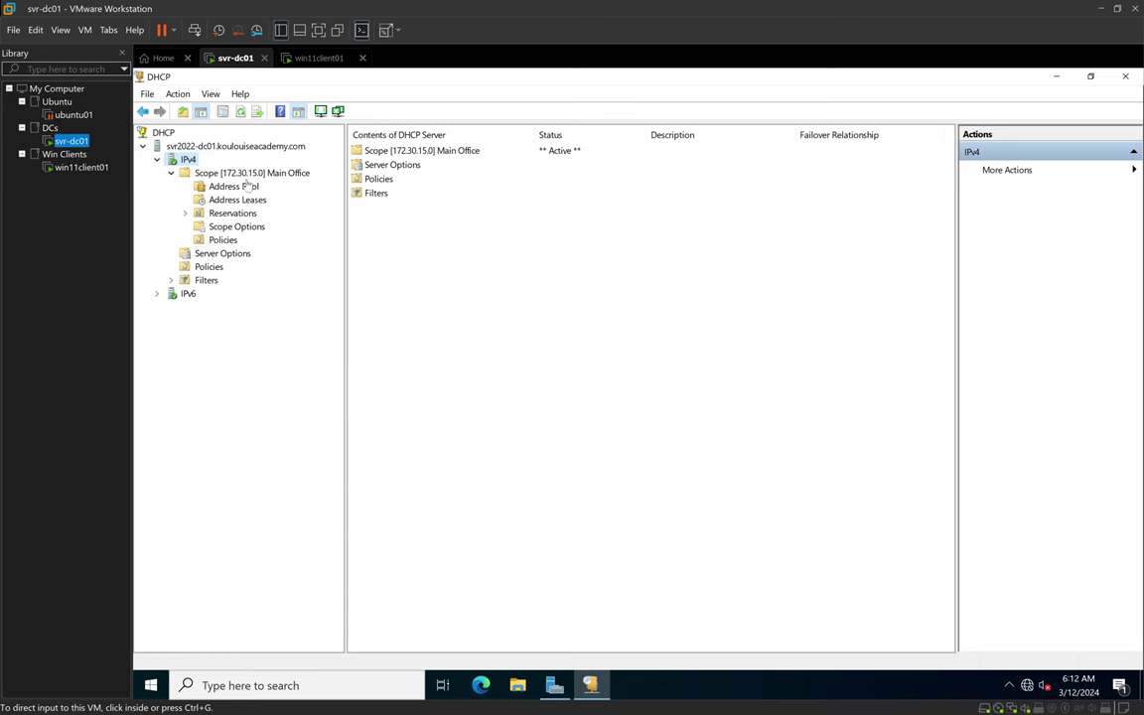
# Step: Switch to the win11client01 virtual machine, check the Ethernet connection's IP assignment in its network settings and close Settings
pyautogui.click(81, 169)
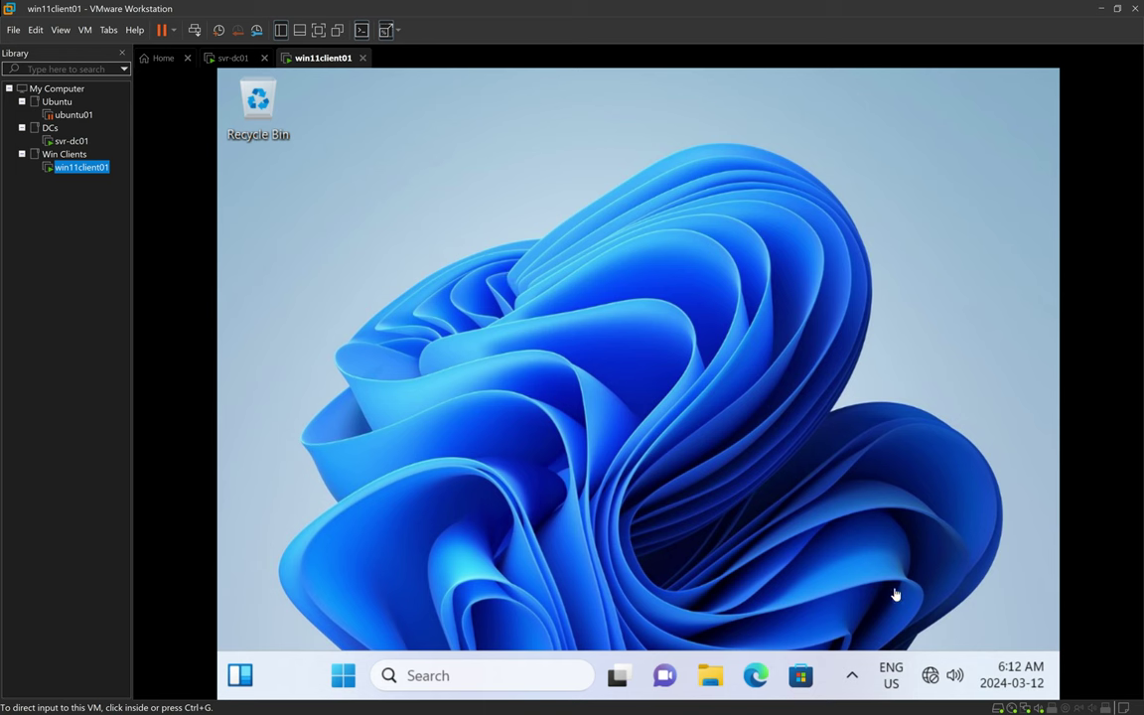
pyautogui.rightClick(931, 679)
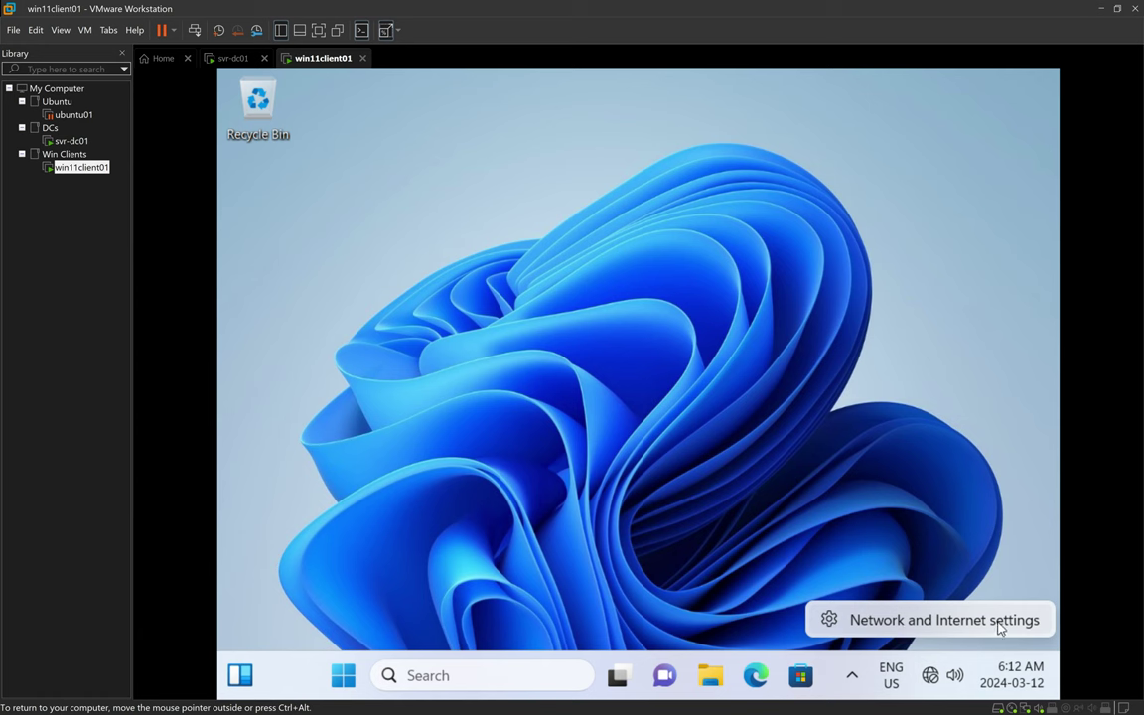
pyautogui.click(868, 497)
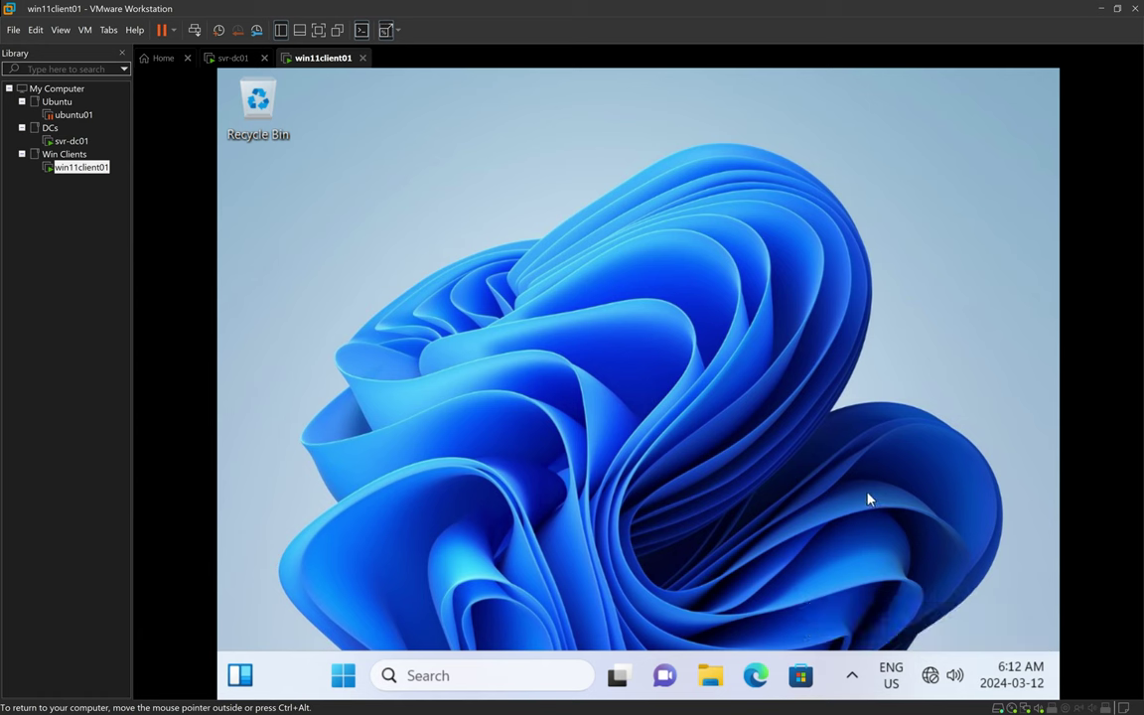
pyautogui.click(343, 678)
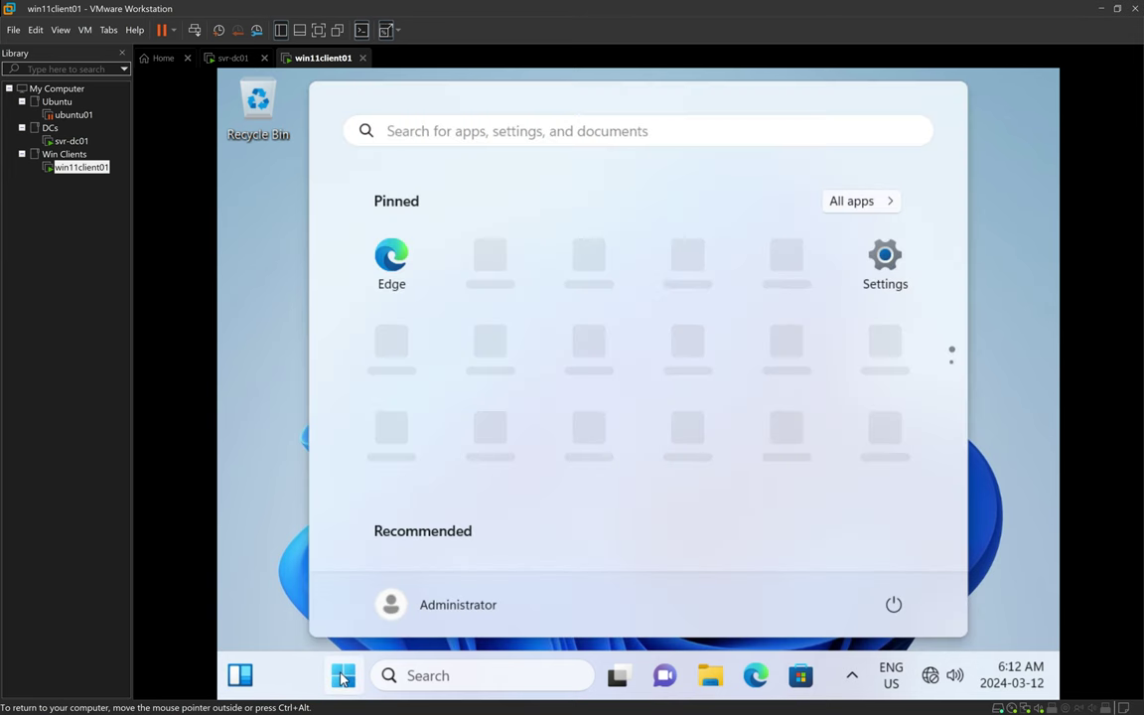
pyautogui.click(880, 270)
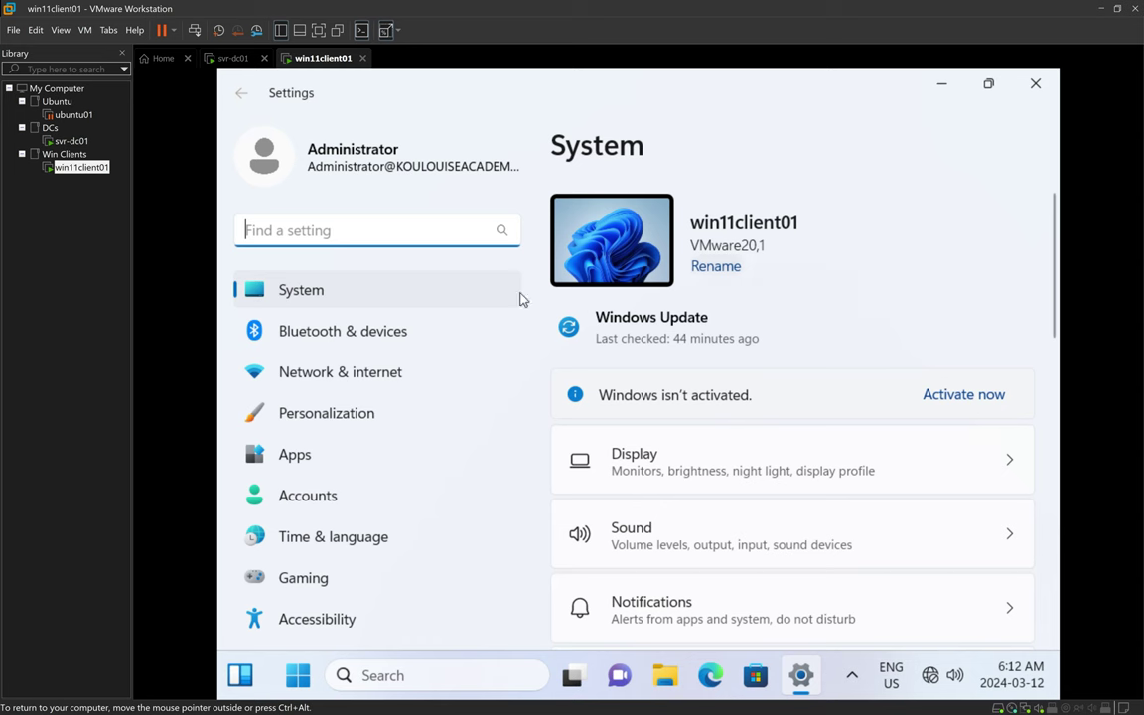
pyautogui.click(335, 386)
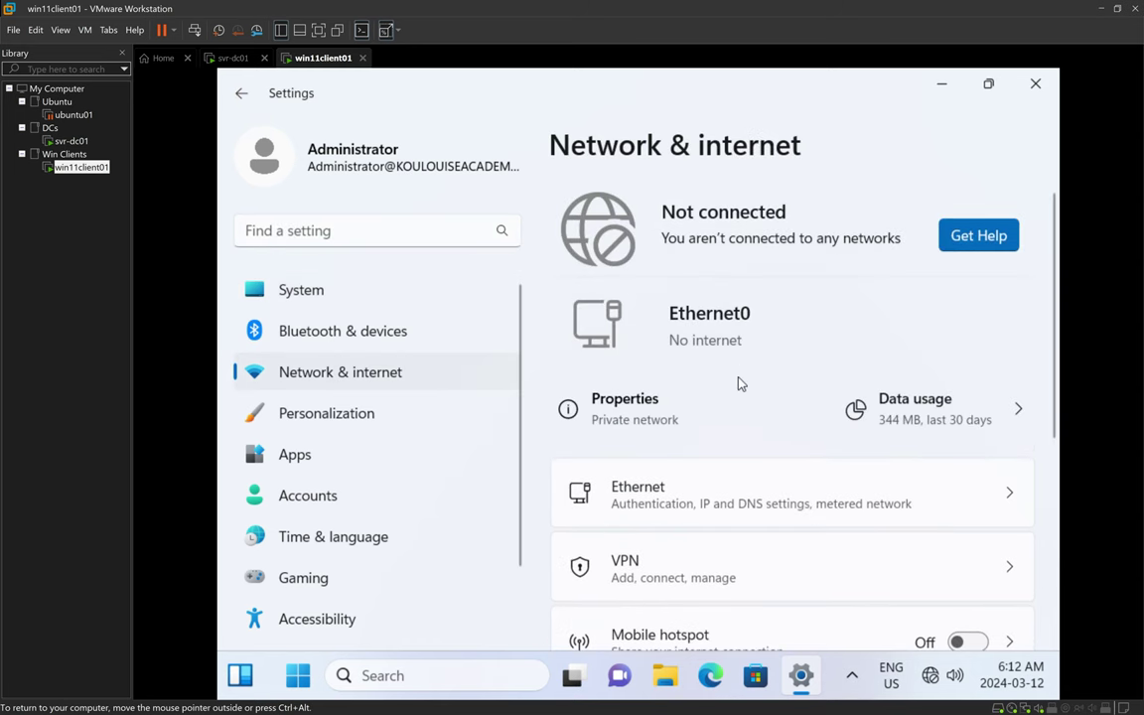
pyautogui.click(627, 410)
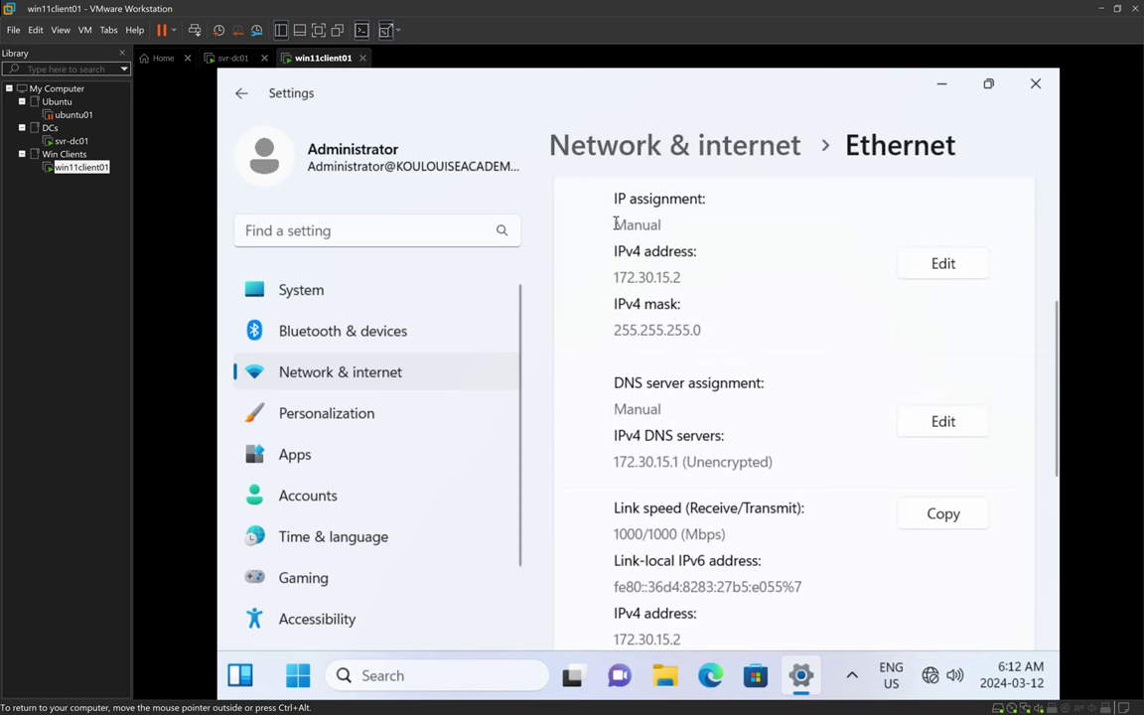
pyautogui.moveTo(615, 224); pyautogui.dragTo(674, 225)
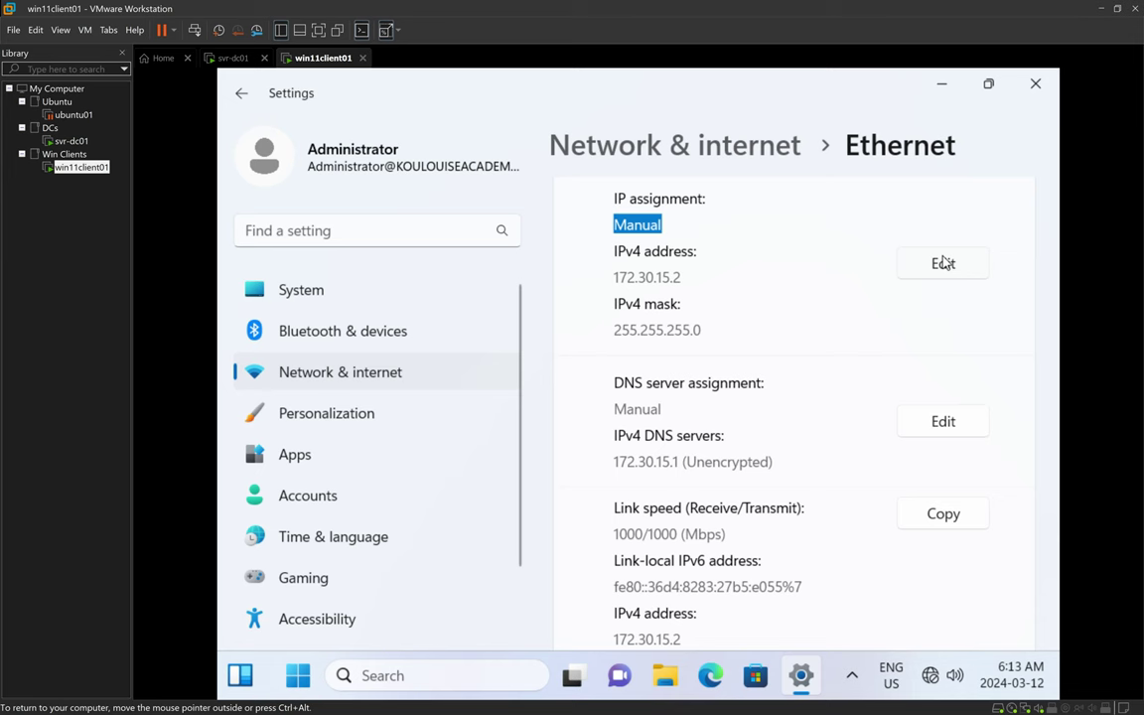
pyautogui.click(1035, 87)
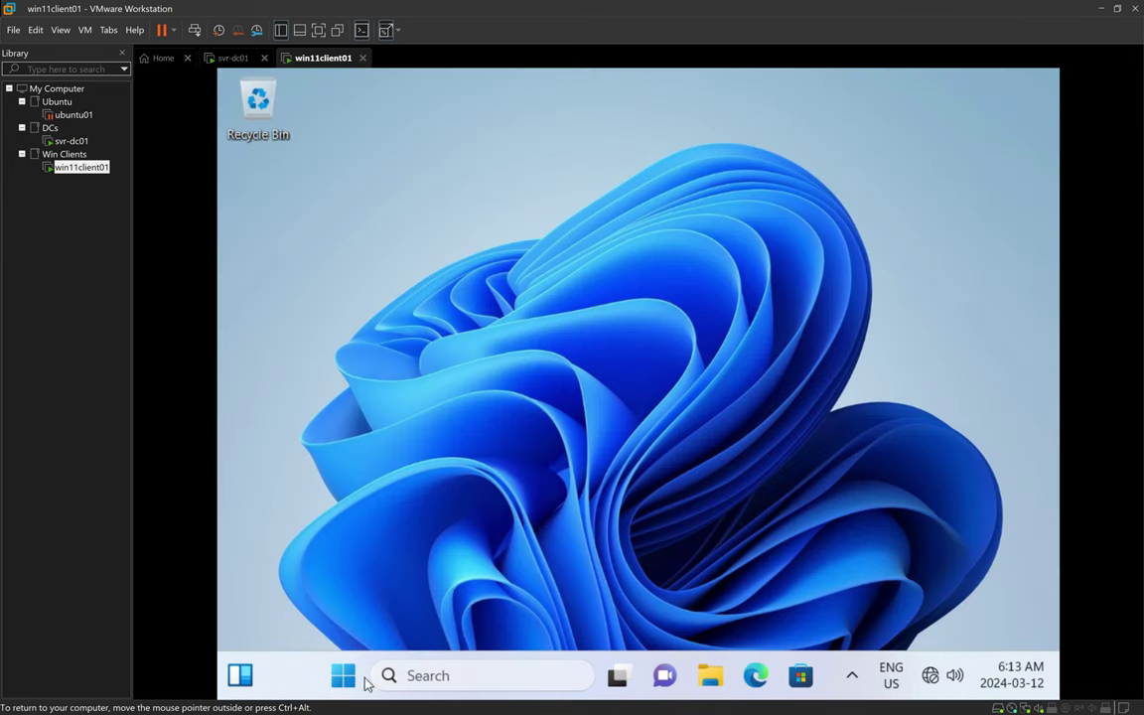
pyautogui.click(440, 679)
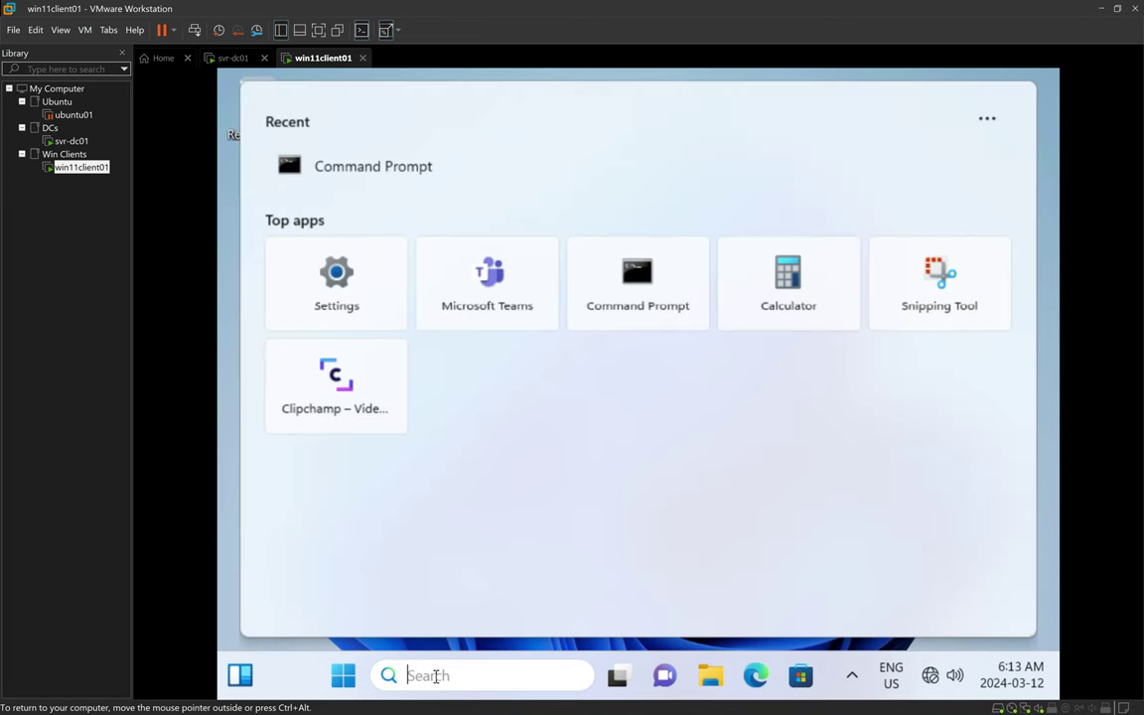
pyautogui.click(344, 676)
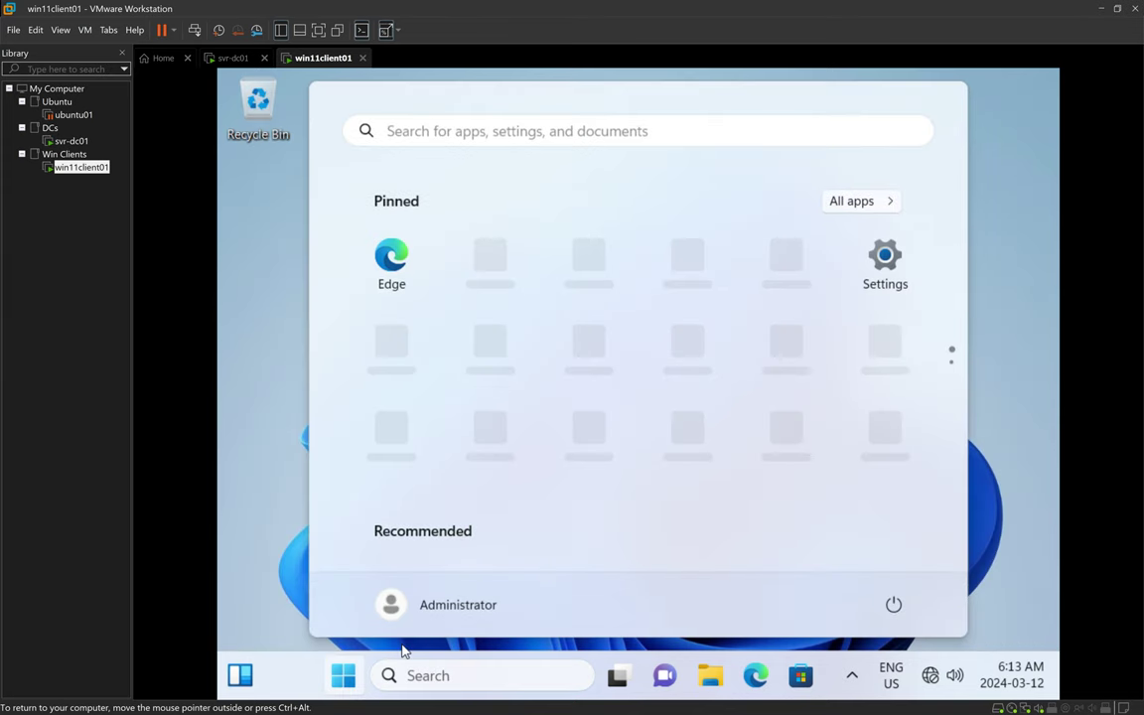
pyautogui.write('n')
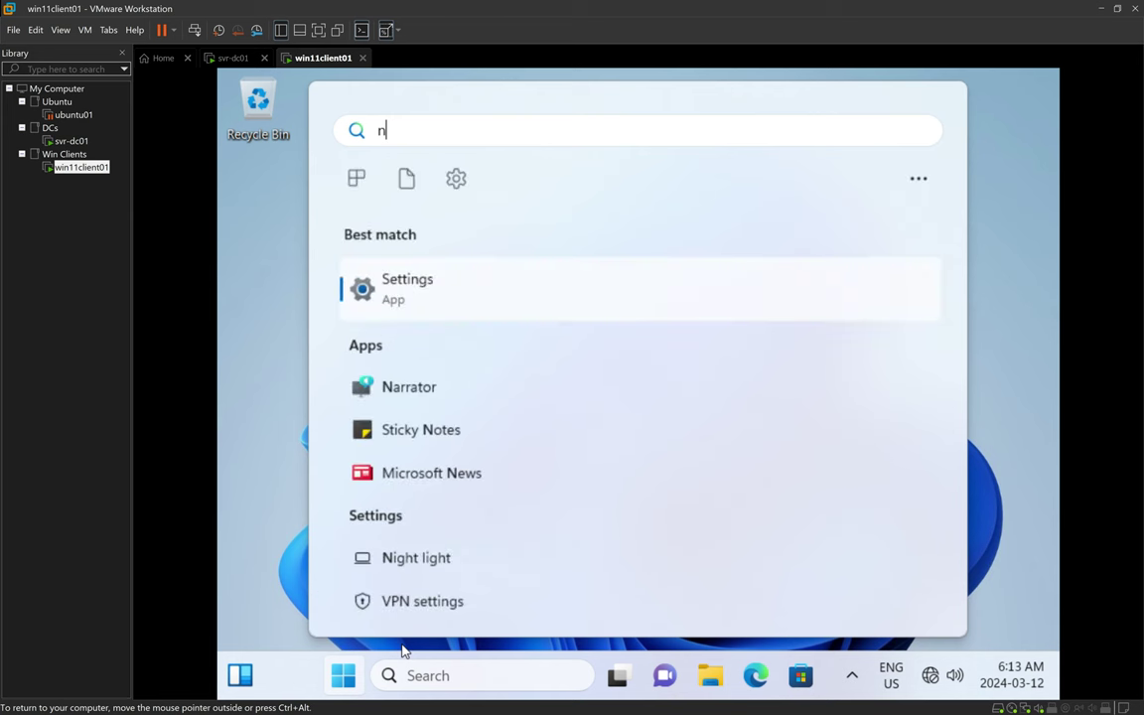
pyautogui.write('cpa')
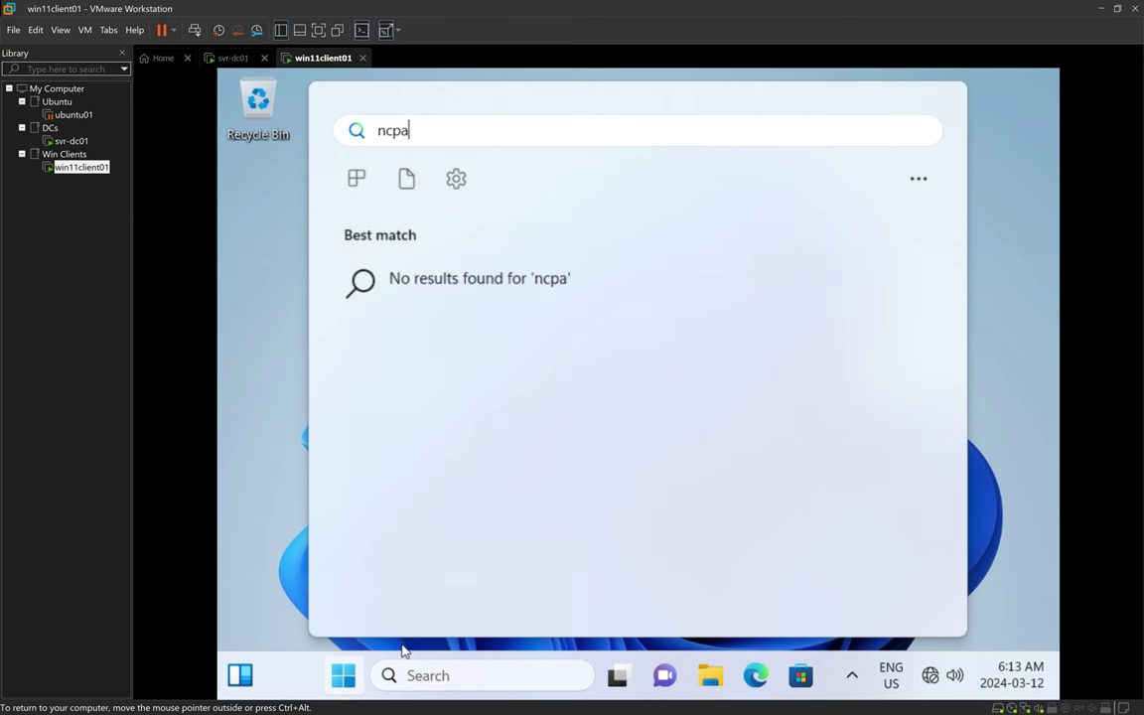
pyautogui.write('.cpl')
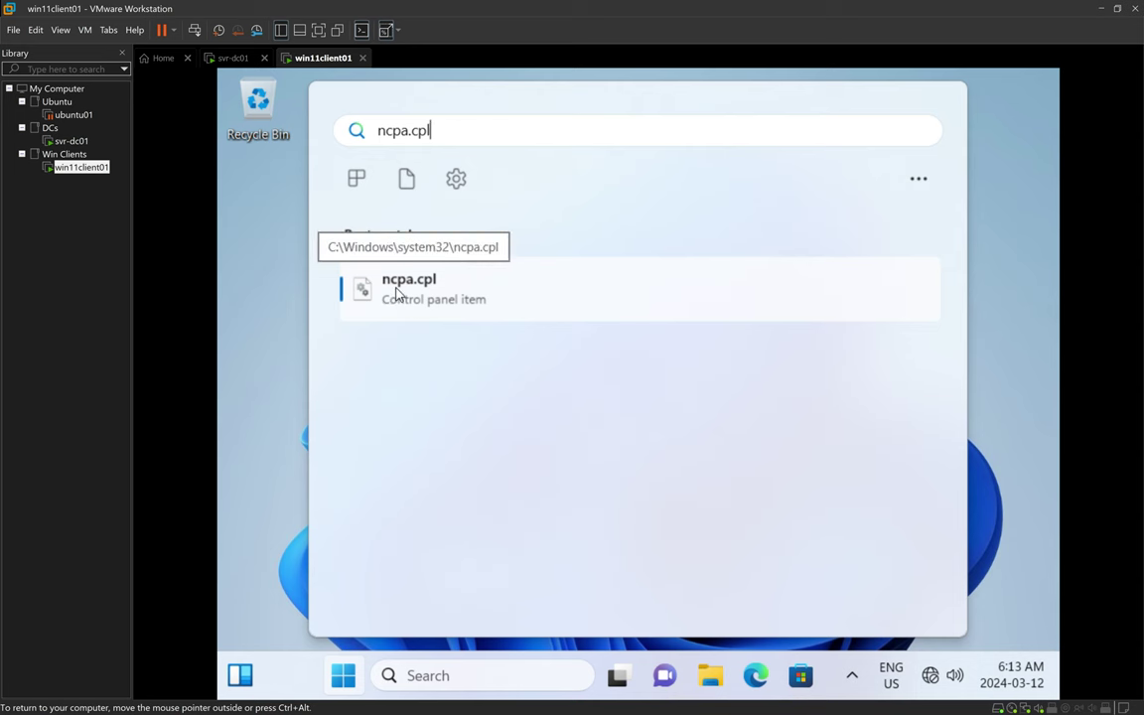
pyautogui.click(284, 378)
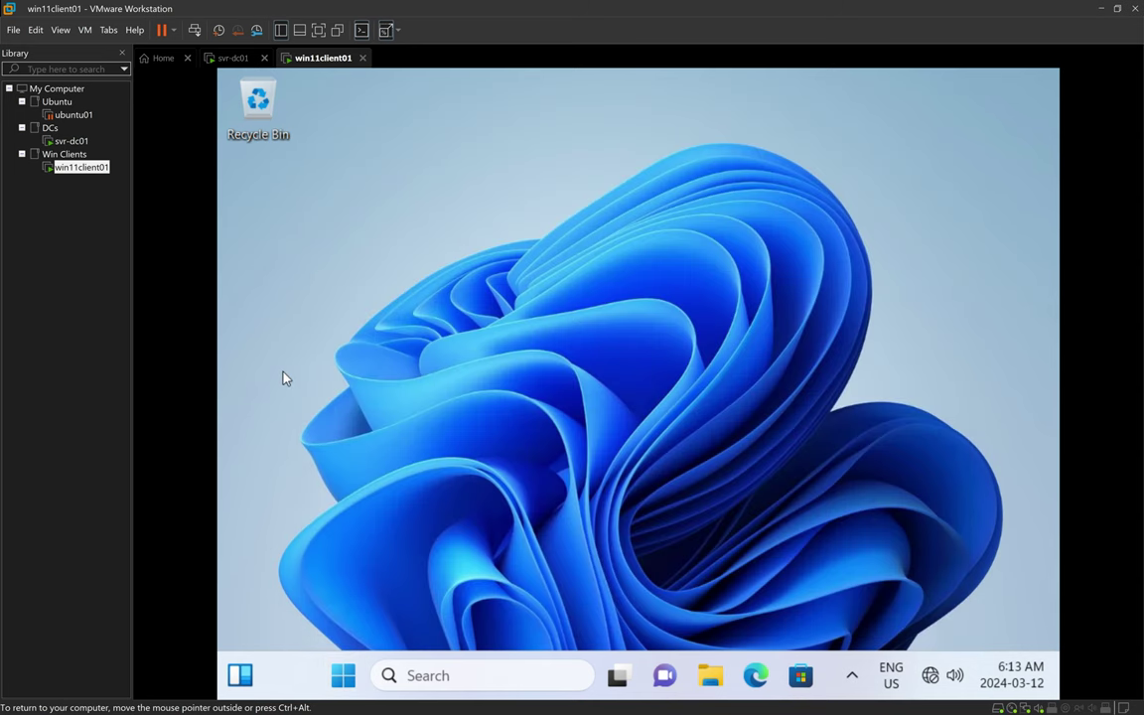
# Step: Open the client's Network Connections by running ncpa.cpl from the Run dialog
pyautogui.click(349, 675)
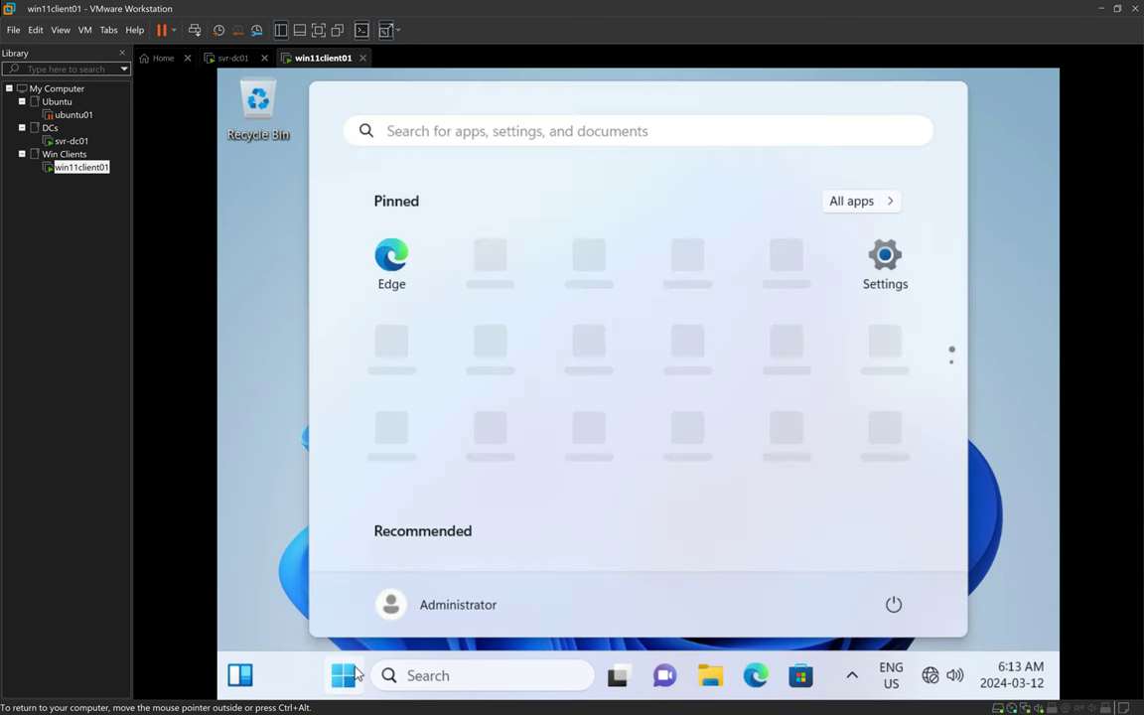
pyautogui.write('run')
pyautogui.click(421, 285)
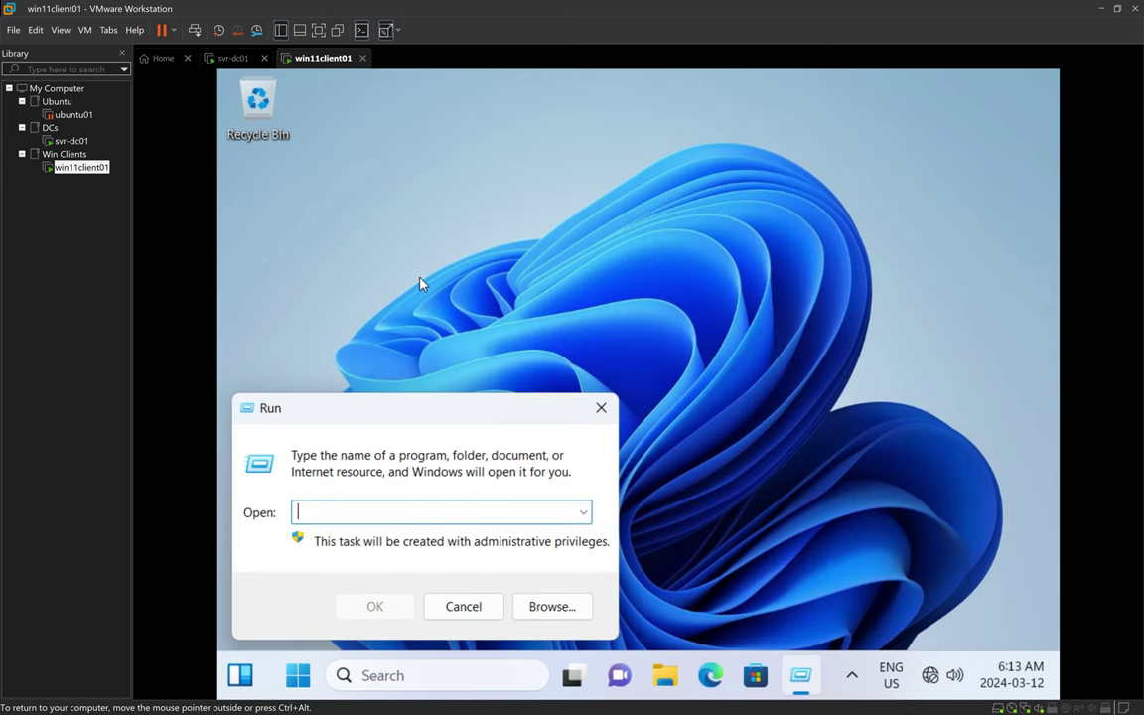
pyautogui.write('ncpa')
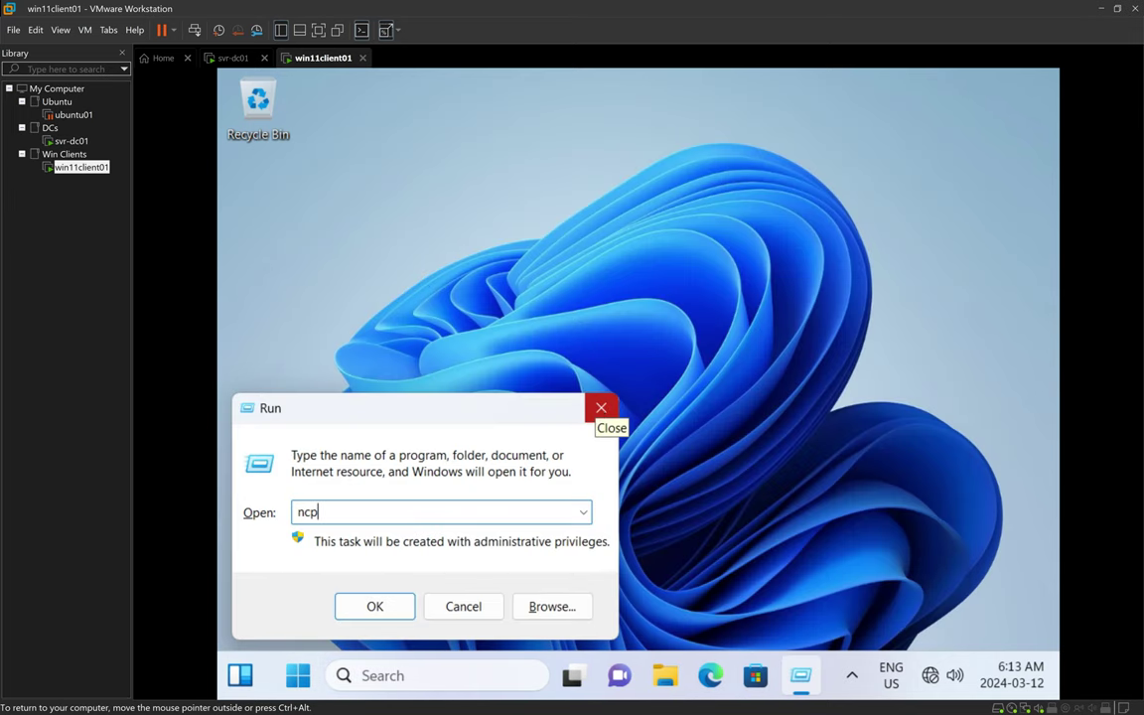
pyautogui.write('.cpl')
pyautogui.click(598, 408)
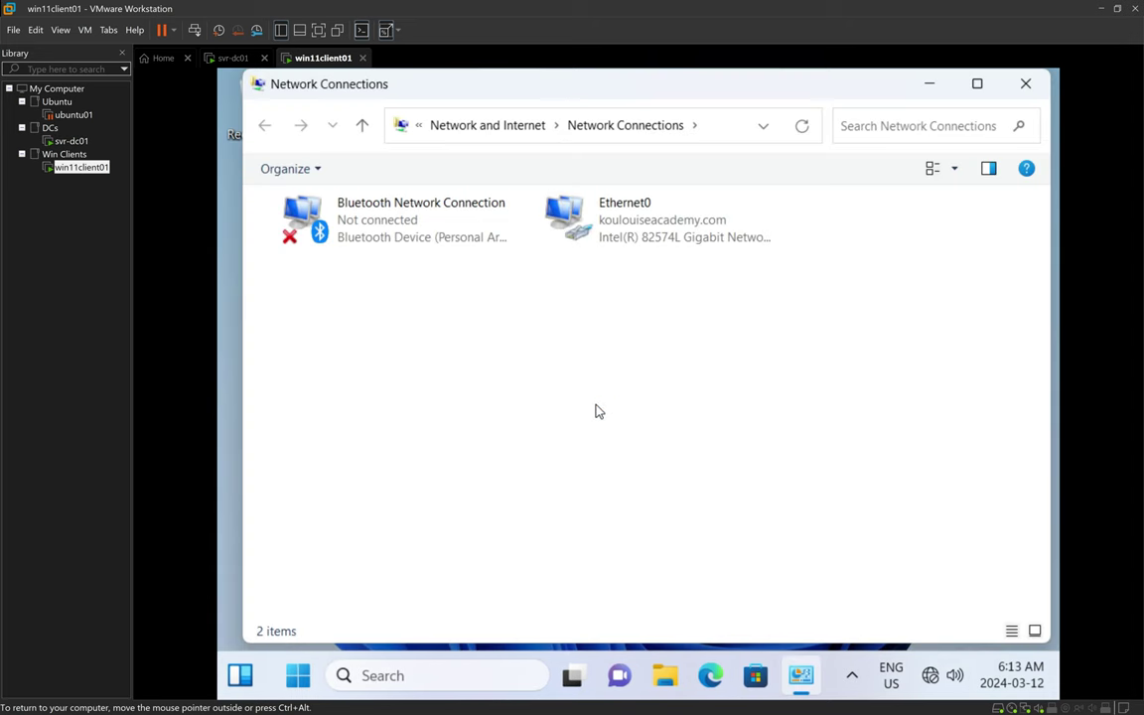
# Step: Set the client's Ethernet0 IPv4 properties to obtain both the IP address and the DNS server address automatically
pyautogui.doubleClick(624, 221)
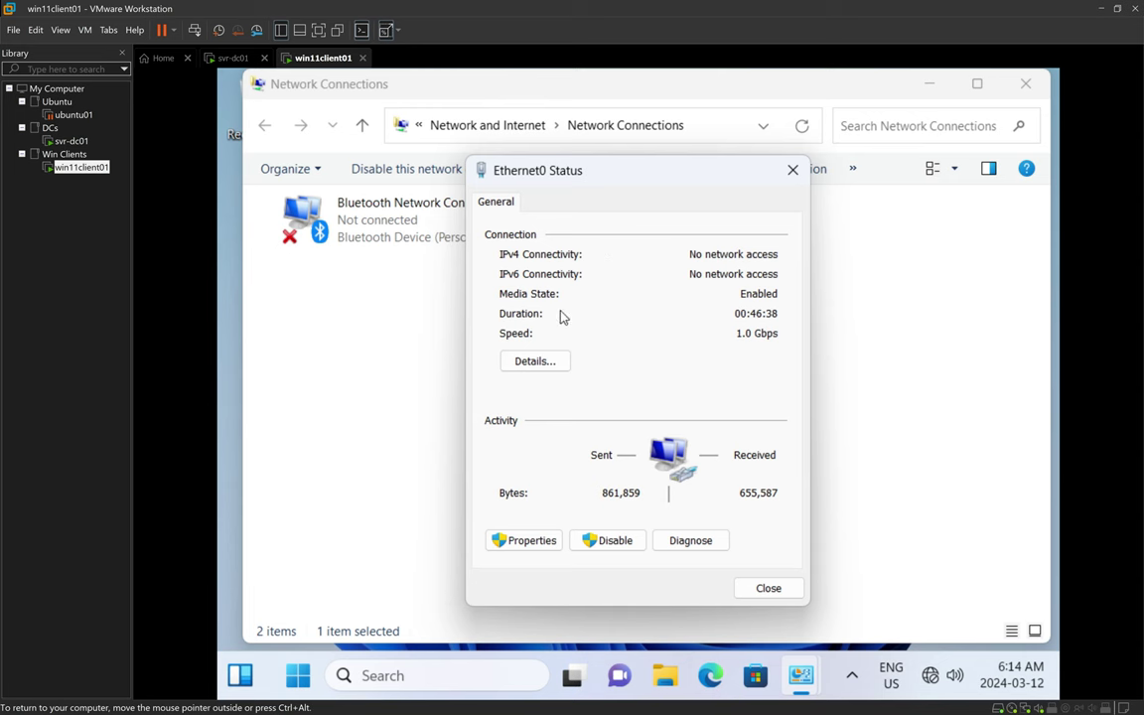
pyautogui.click(522, 540)
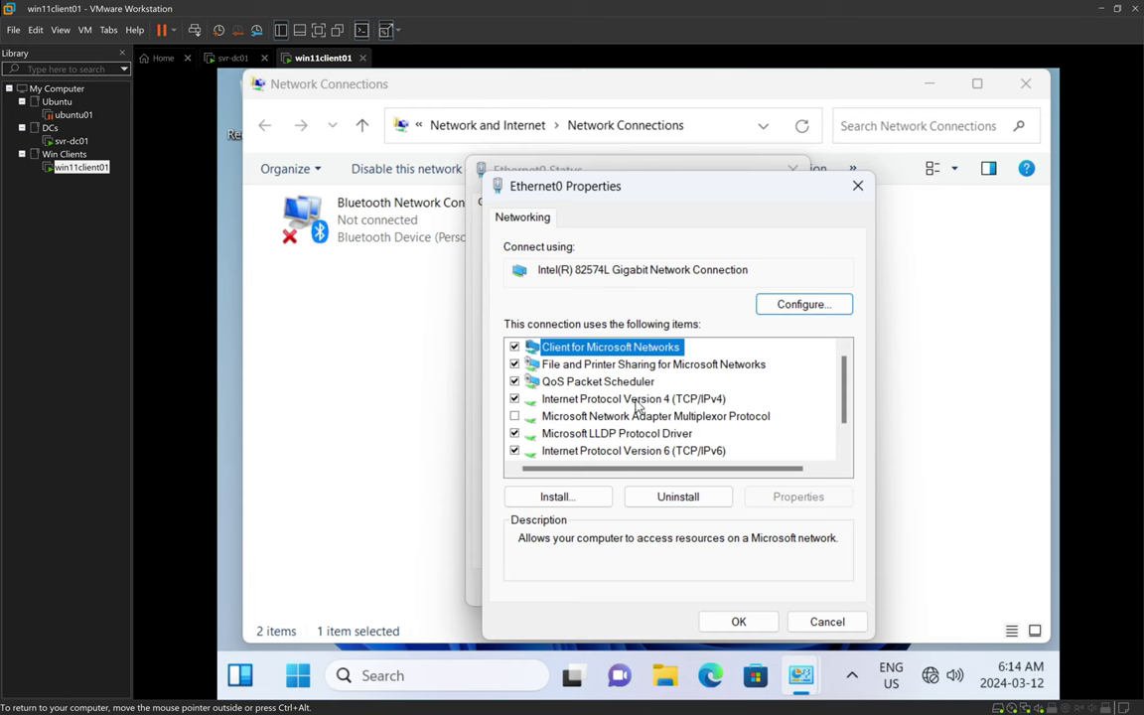
pyautogui.click(643, 399)
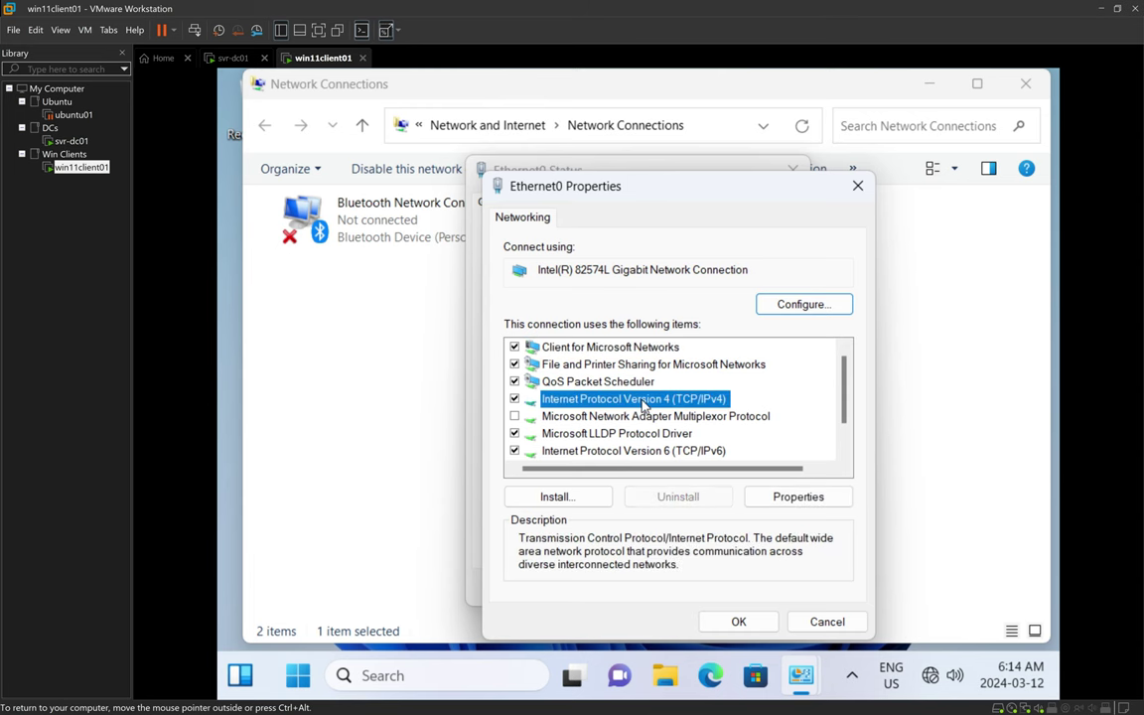
pyautogui.click(799, 495)
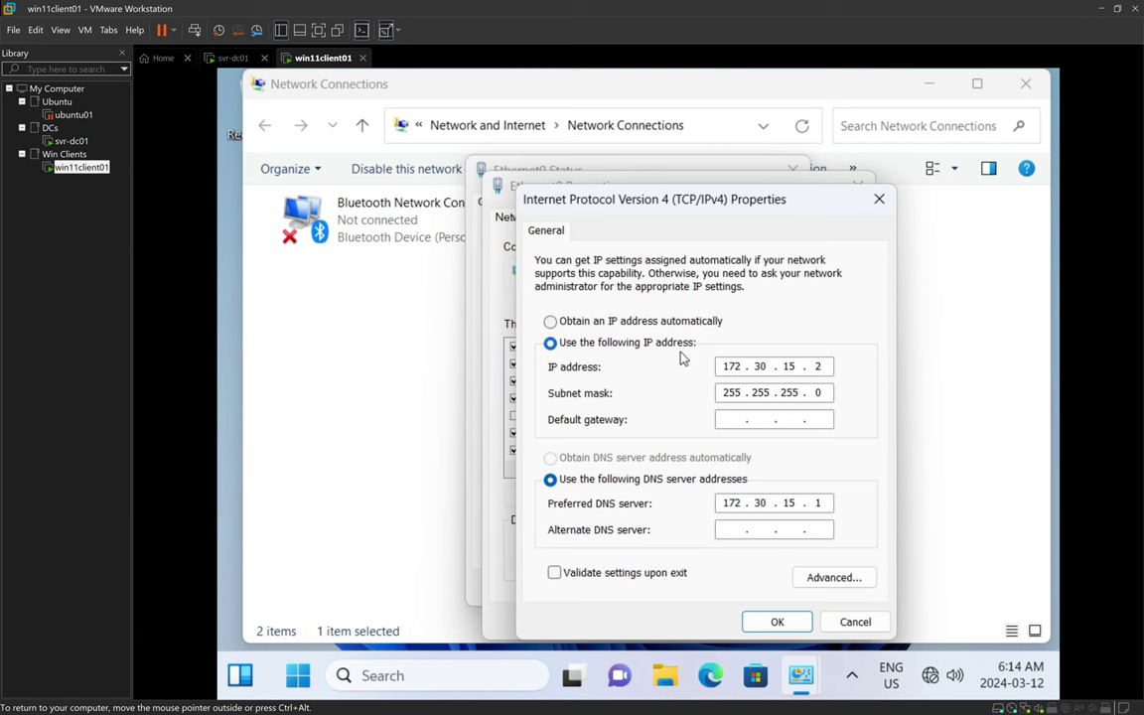
pyautogui.click(550, 323)
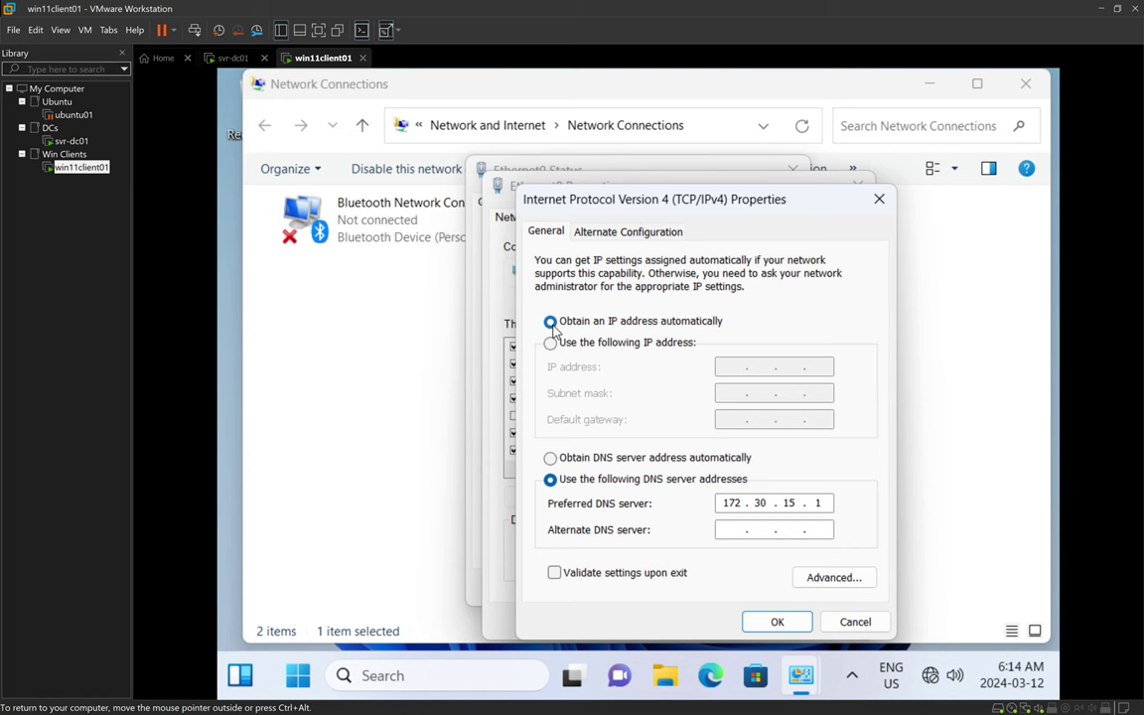
pyautogui.click(551, 458)
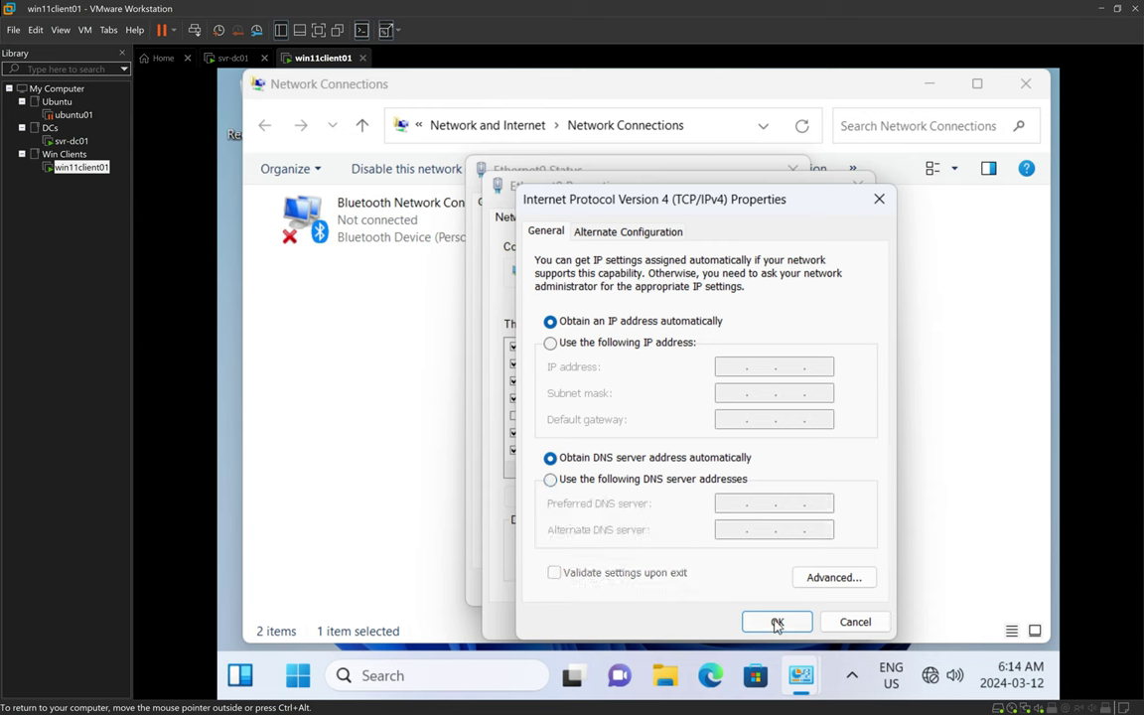
pyautogui.click(777, 622)
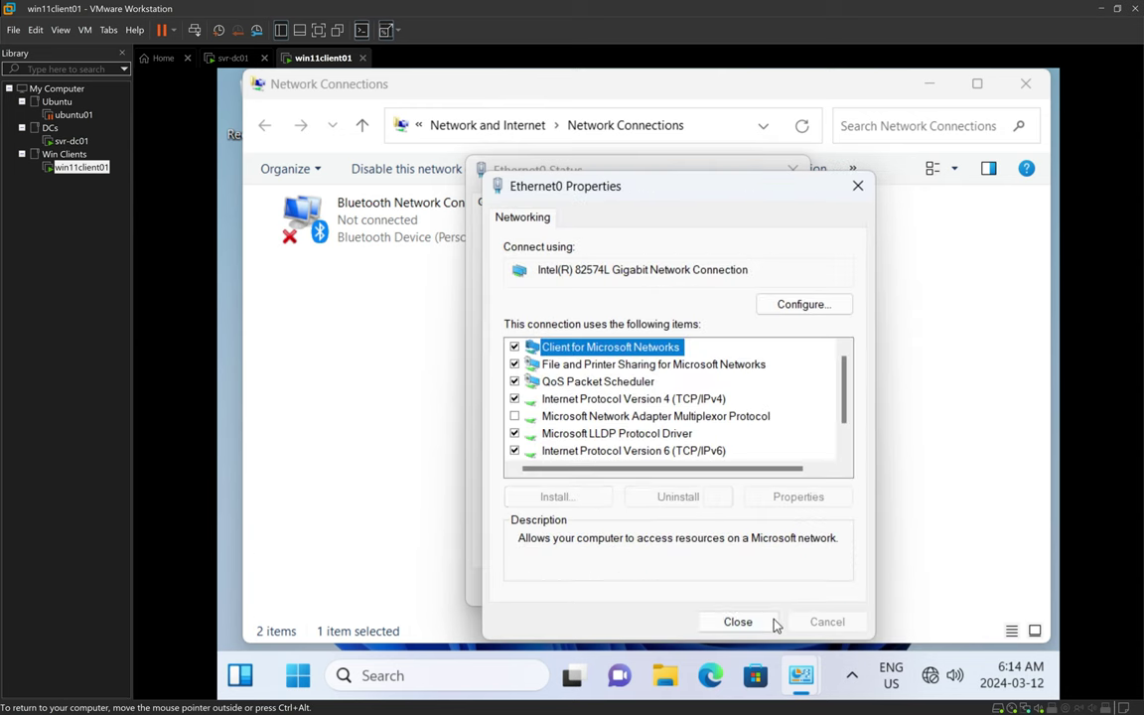
pyautogui.click(750, 626)
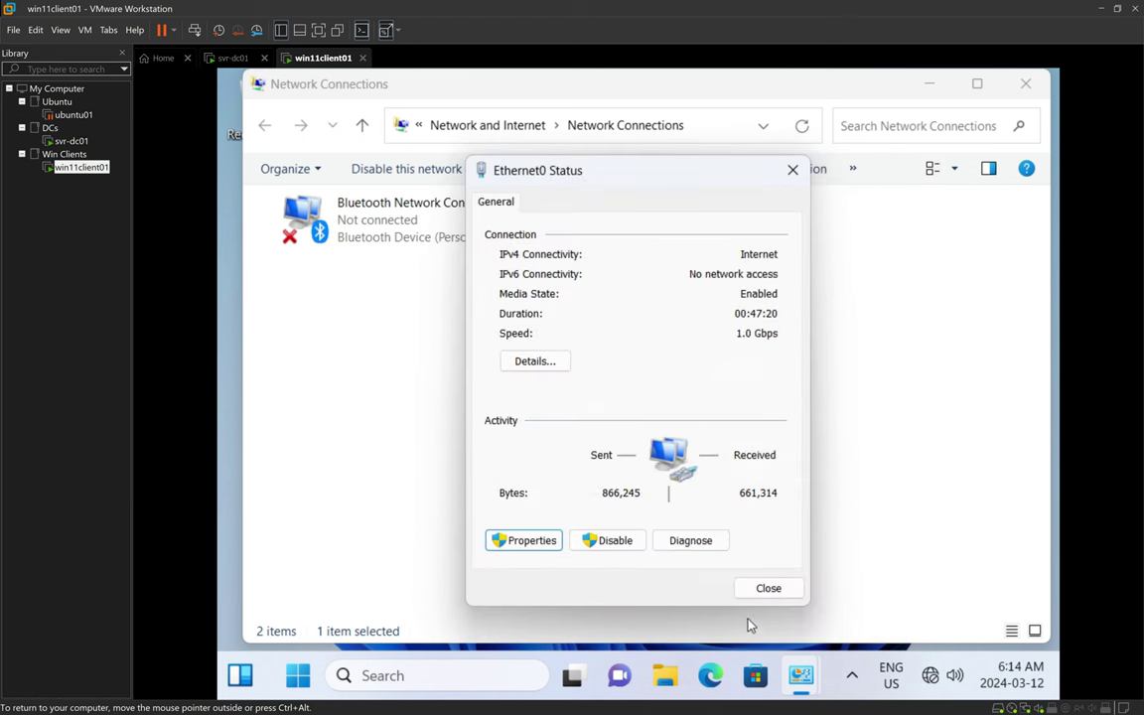
# Step: Check the DHCP status and IPv4 address in Ethernet0's network connection details
pyautogui.click(547, 366)
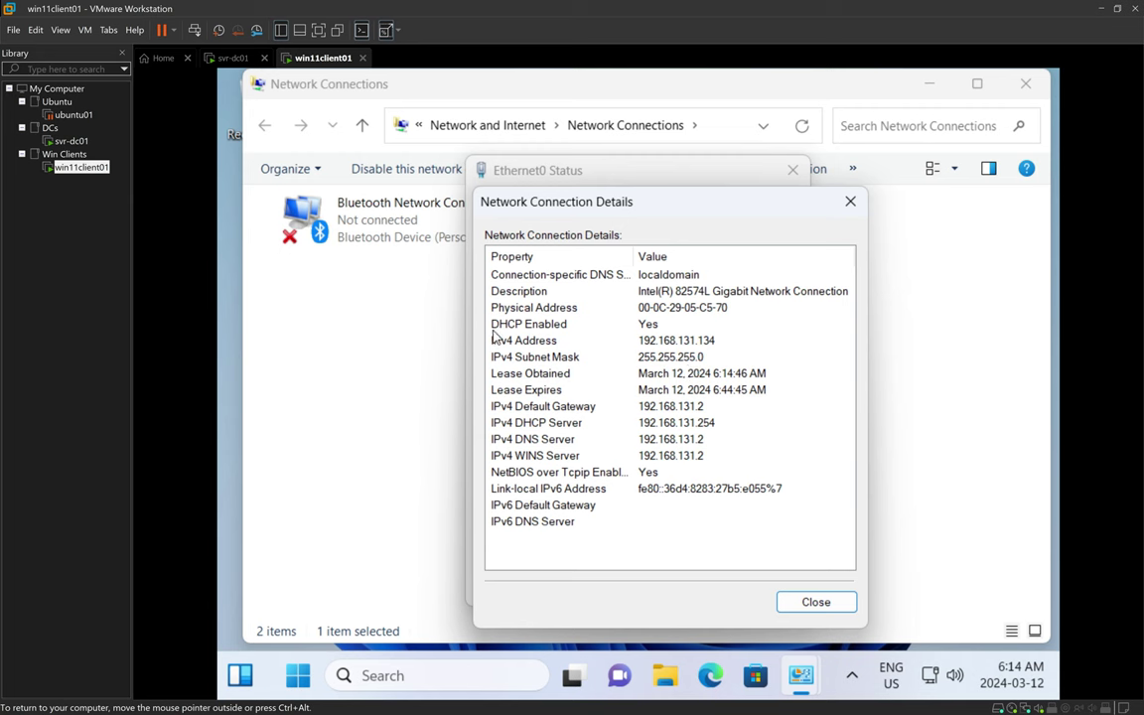
pyautogui.click(522, 329)
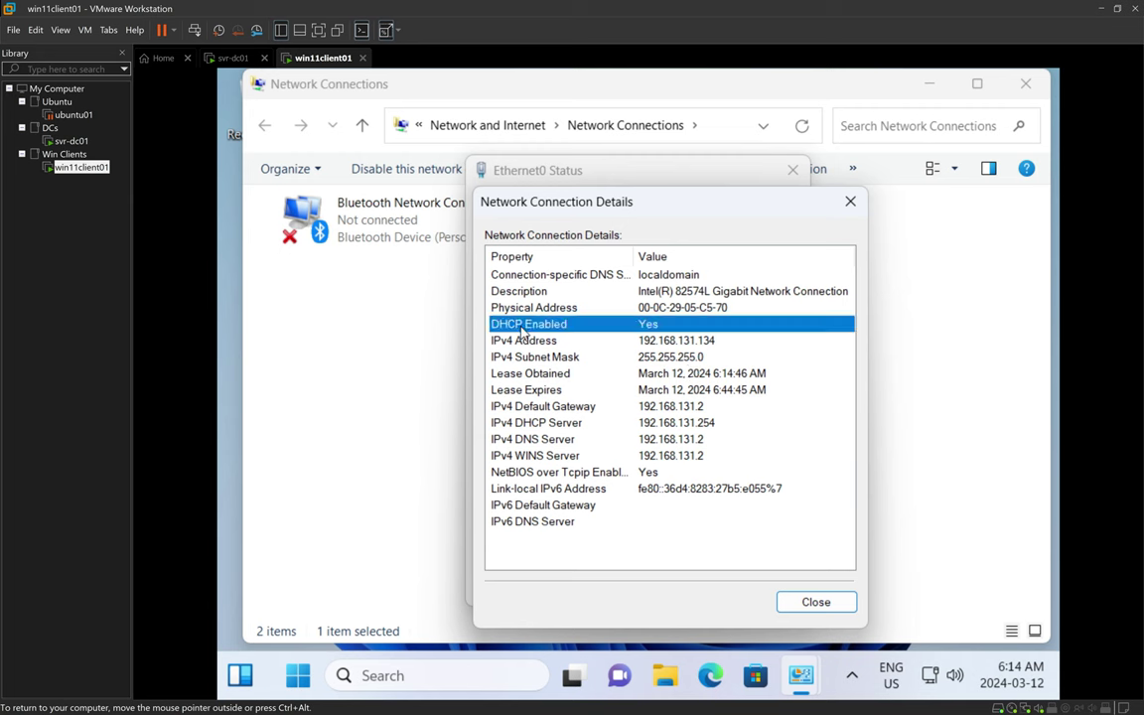
pyautogui.click(625, 342)
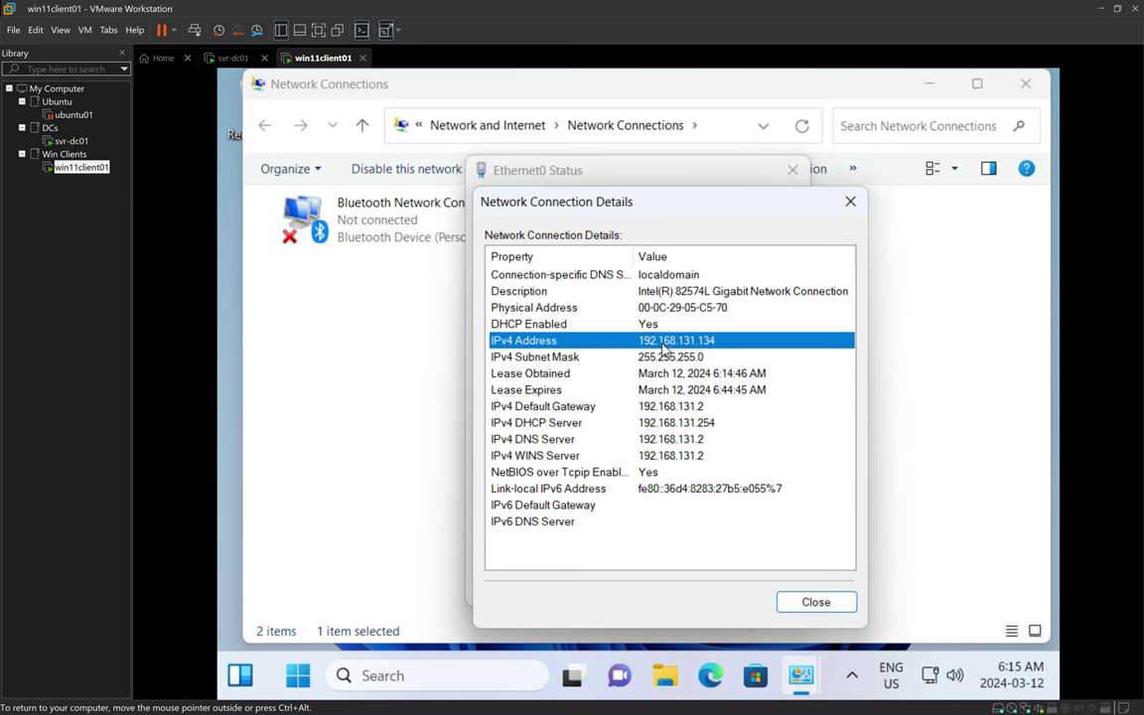
pyautogui.click(823, 607)
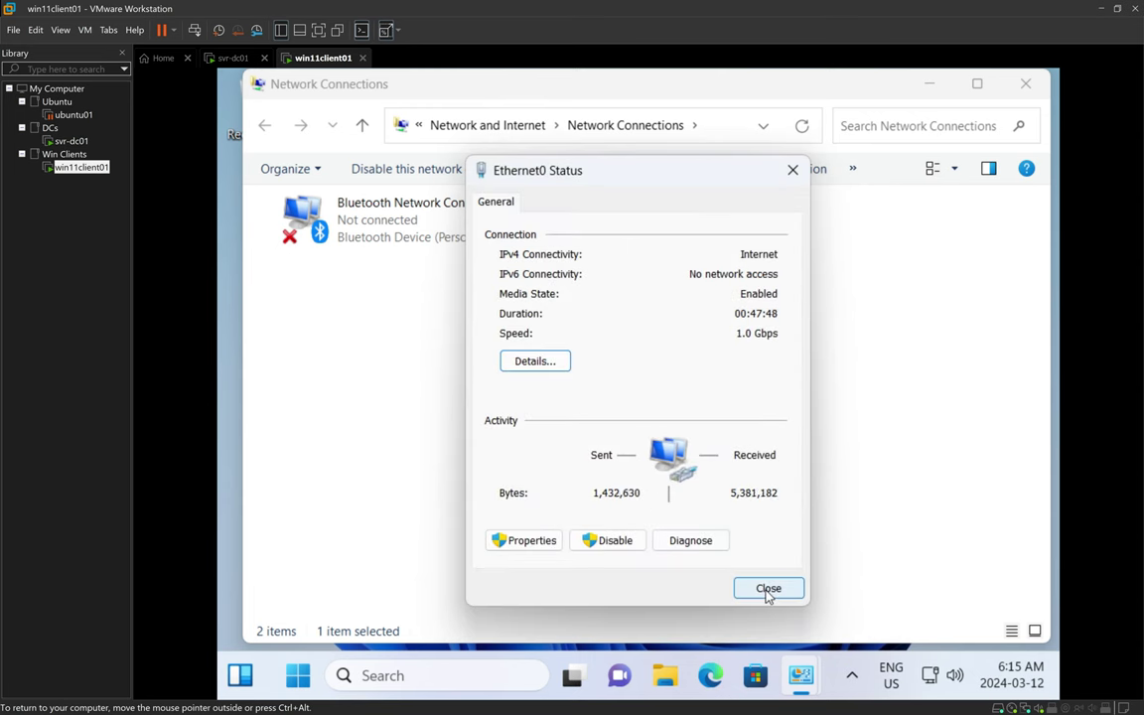
# Step: Disable and re-enable the Ethernet0 adapter and recheck its network connection details
pyautogui.click(613, 541)
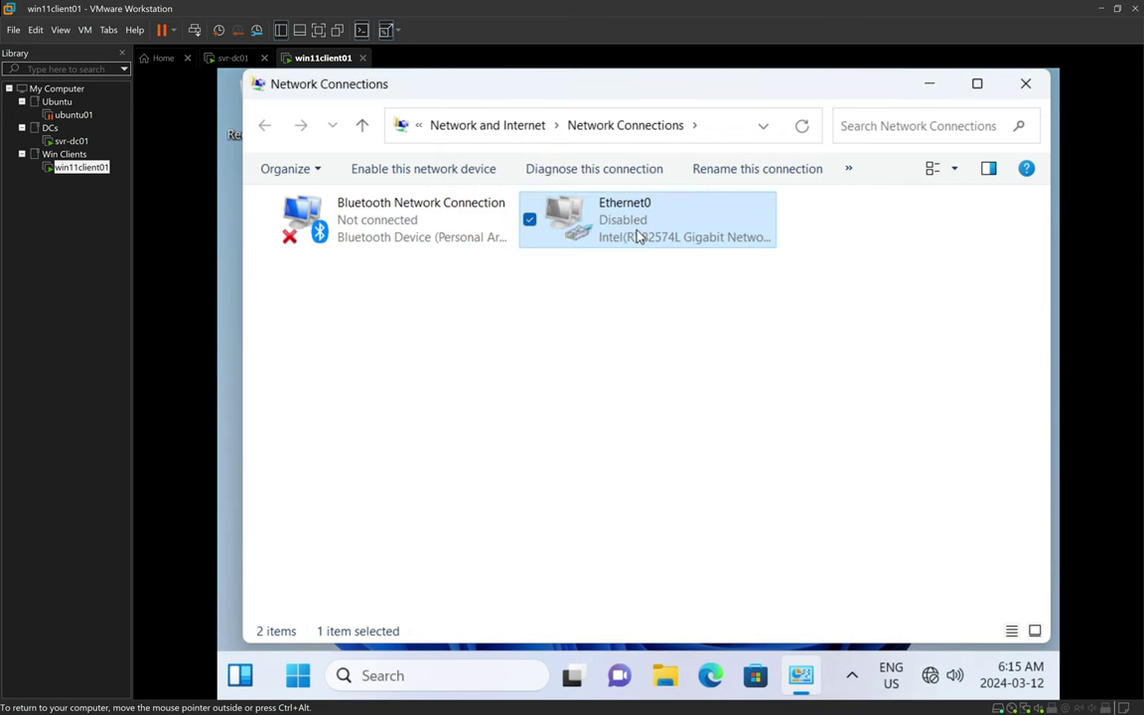
pyautogui.doubleClick(639, 237)
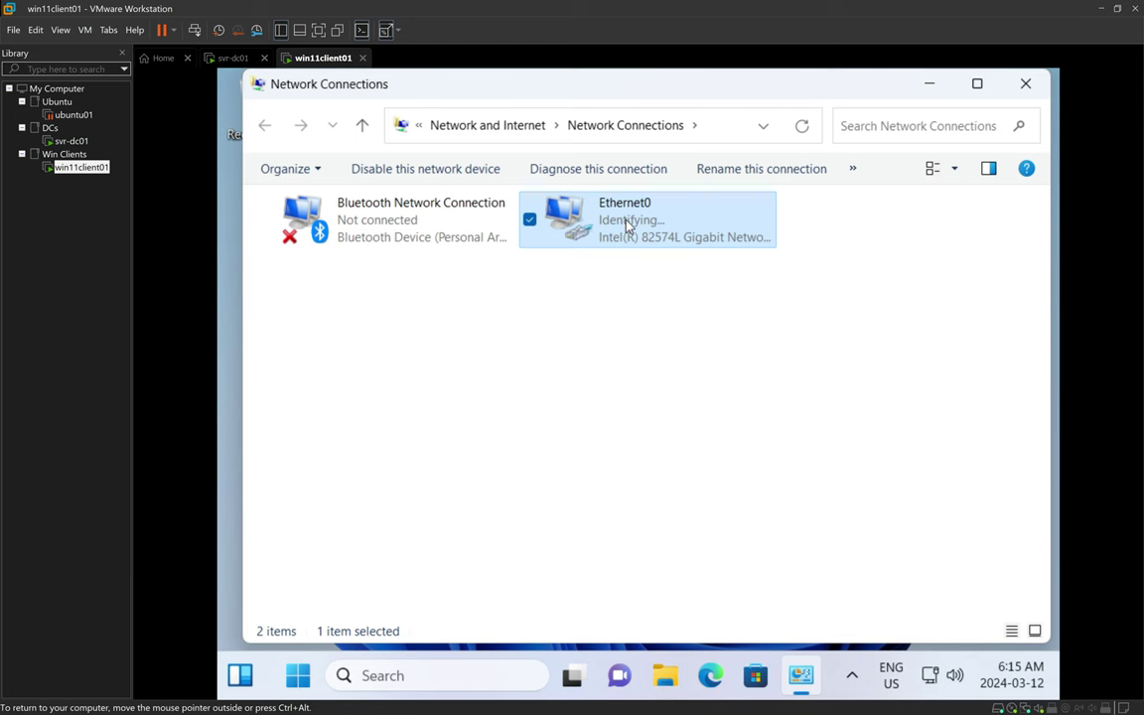
pyautogui.doubleClick(627, 226)
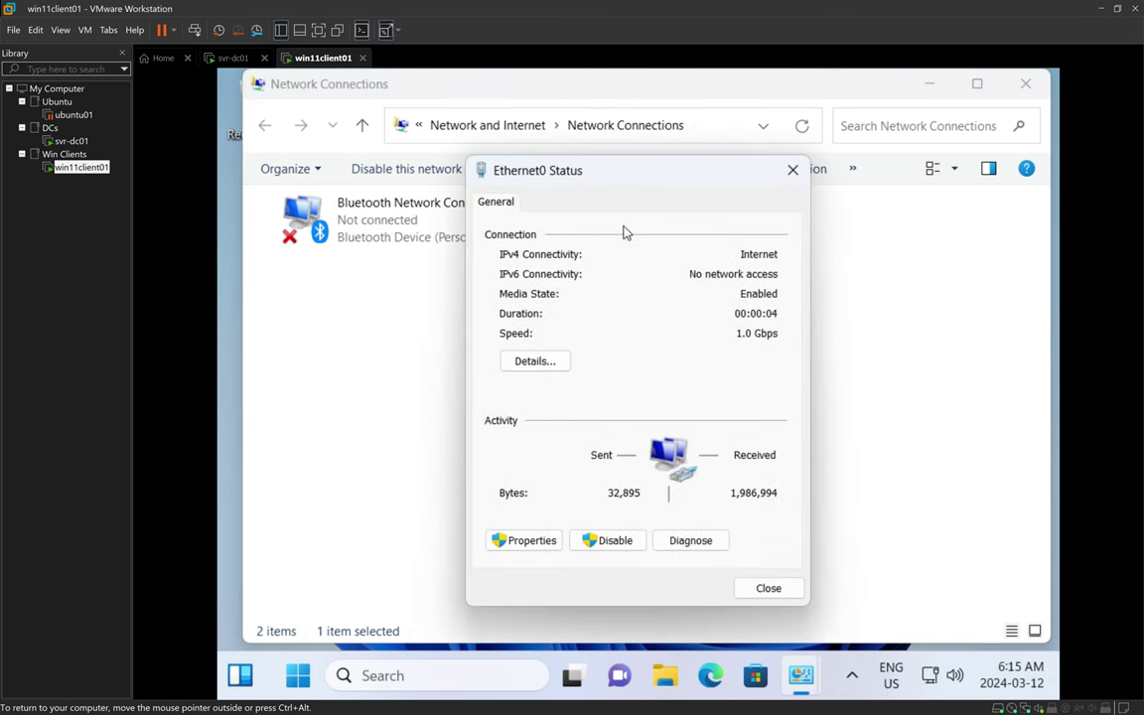
pyautogui.click(552, 364)
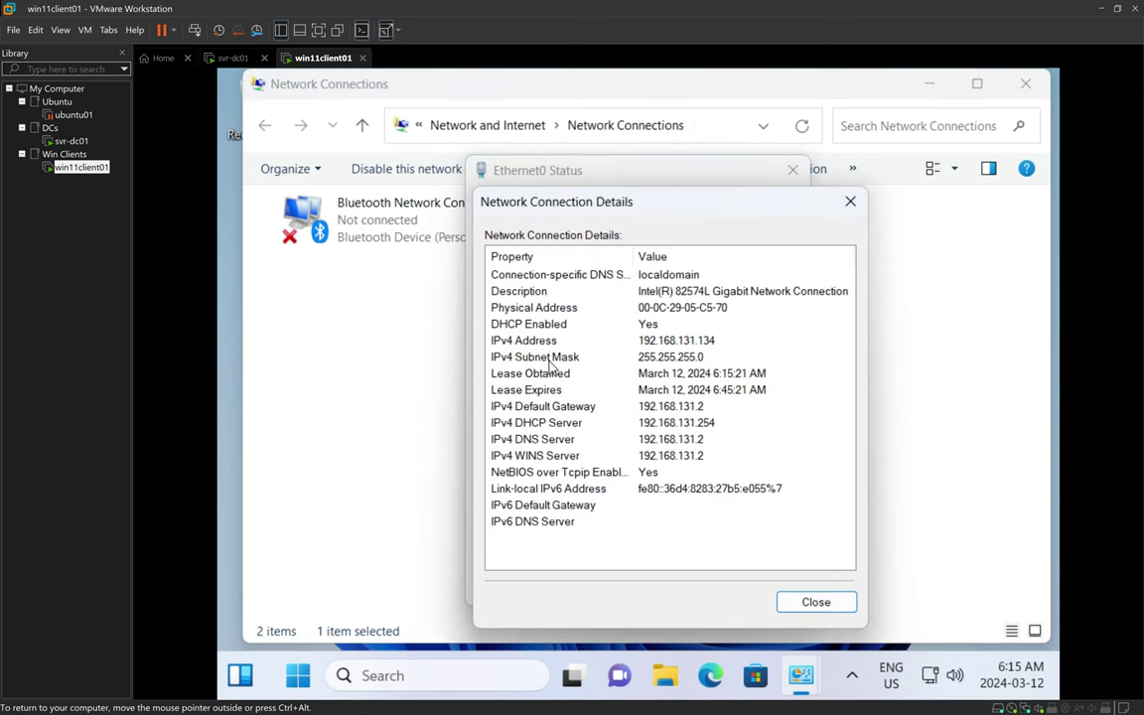
pyautogui.click(807, 606)
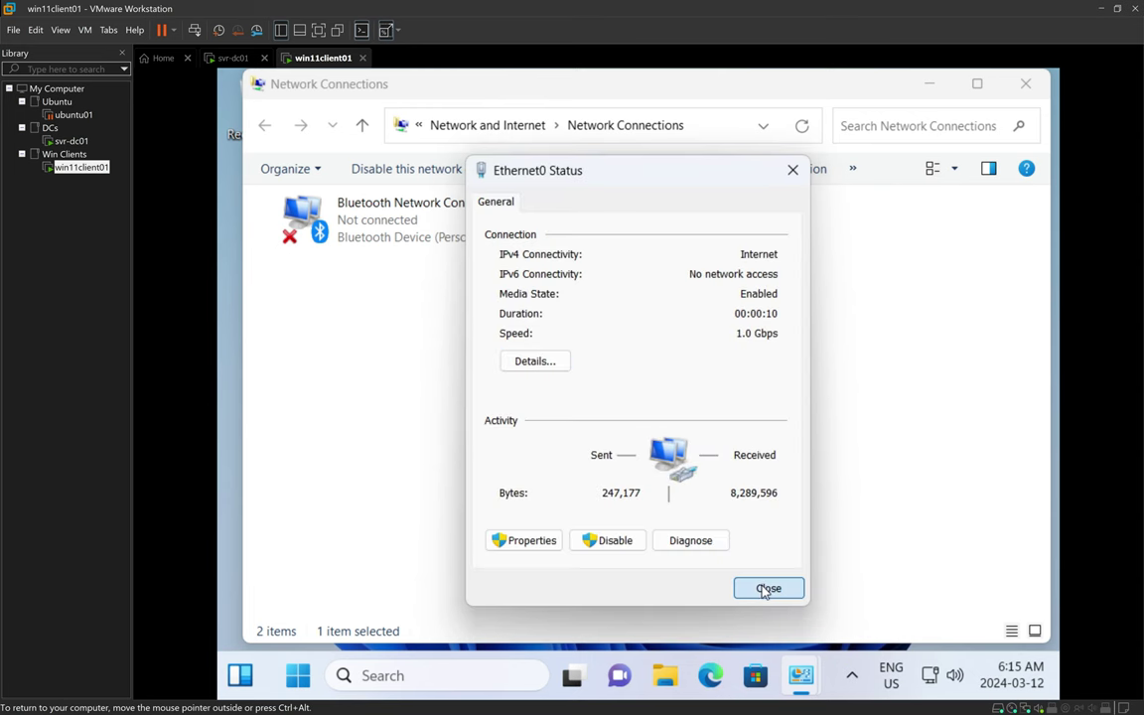
pyautogui.click(766, 589)
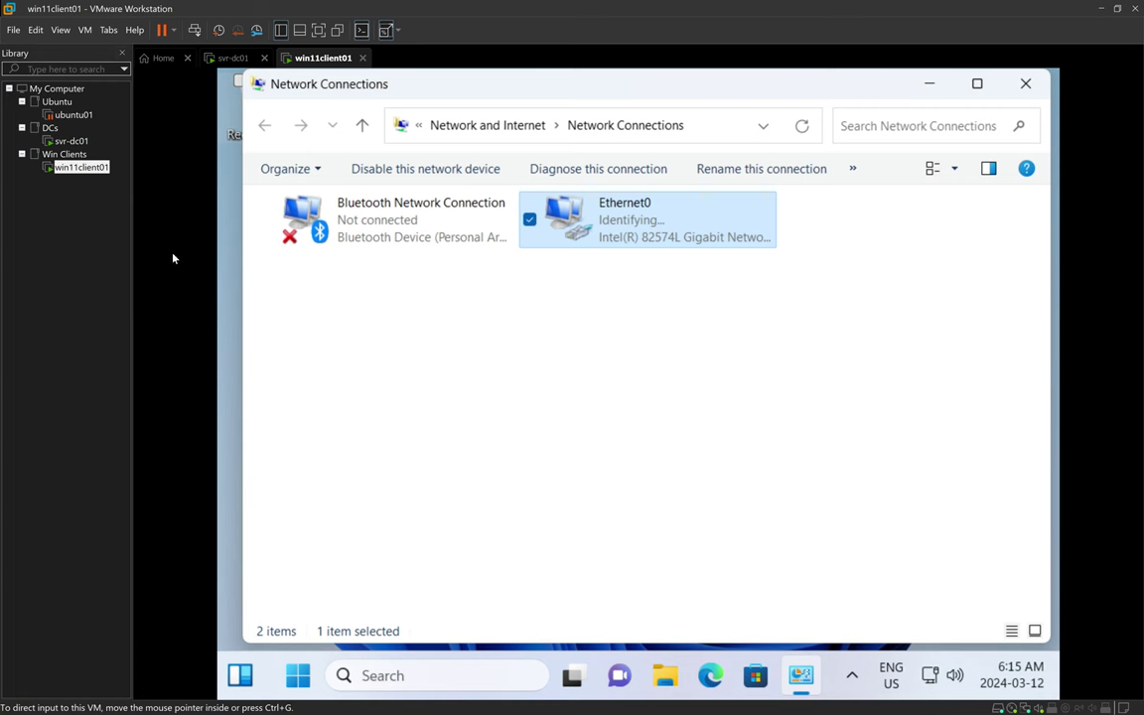
# Step: Set the win11client01 virtual machine's network adapter to the custom virtual network VMnet0
pyautogui.rightClick(82, 171)
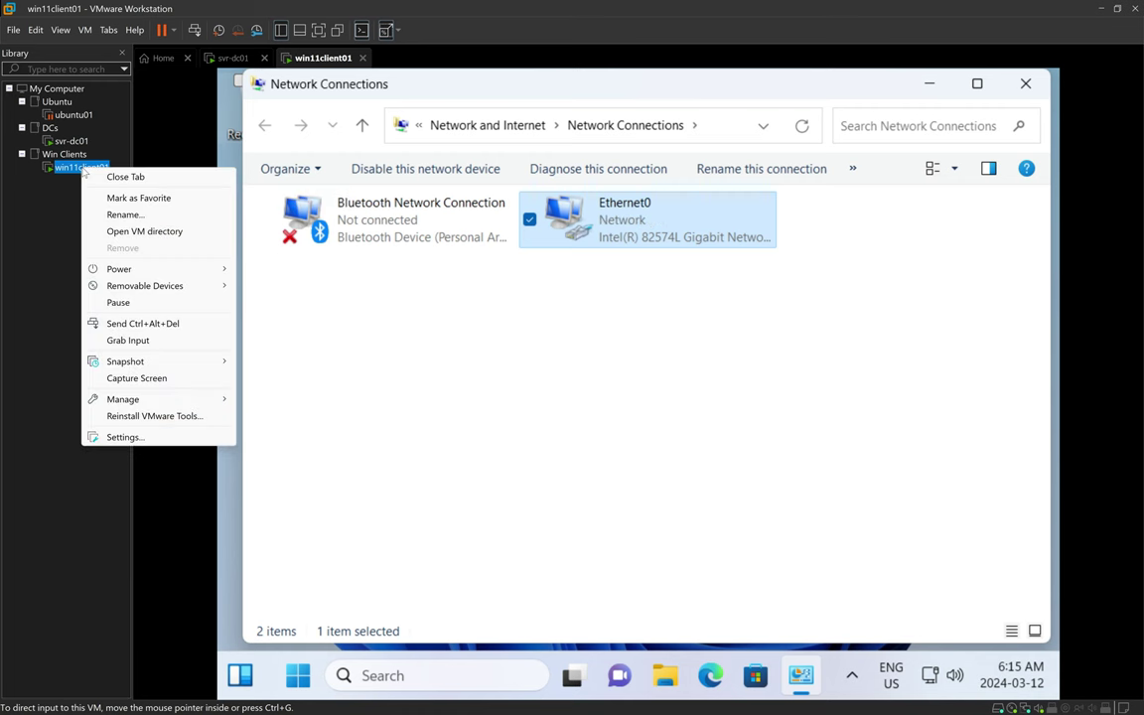
pyautogui.click(120, 438)
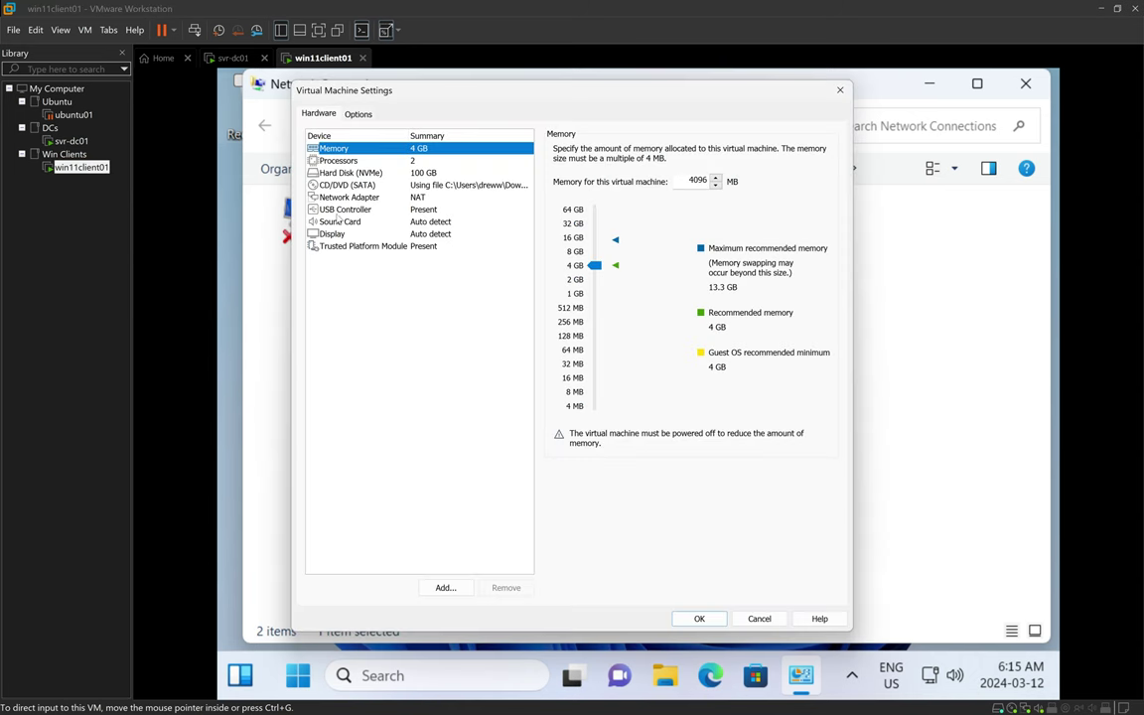
pyautogui.click(351, 199)
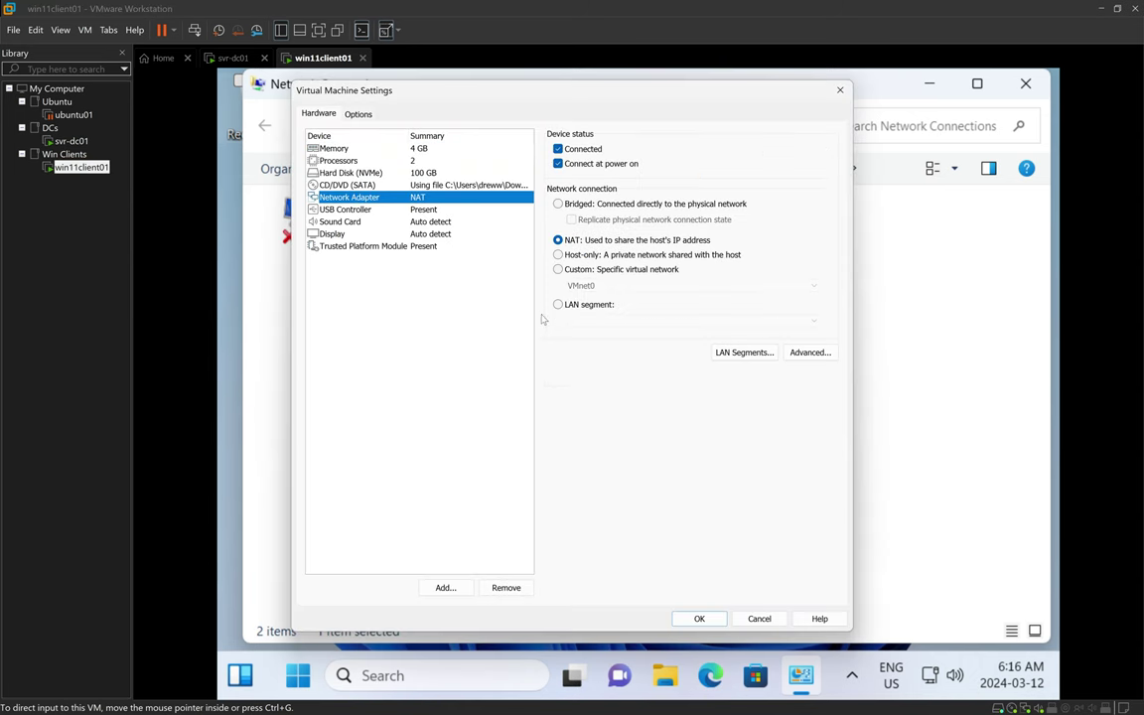
pyautogui.click(558, 270)
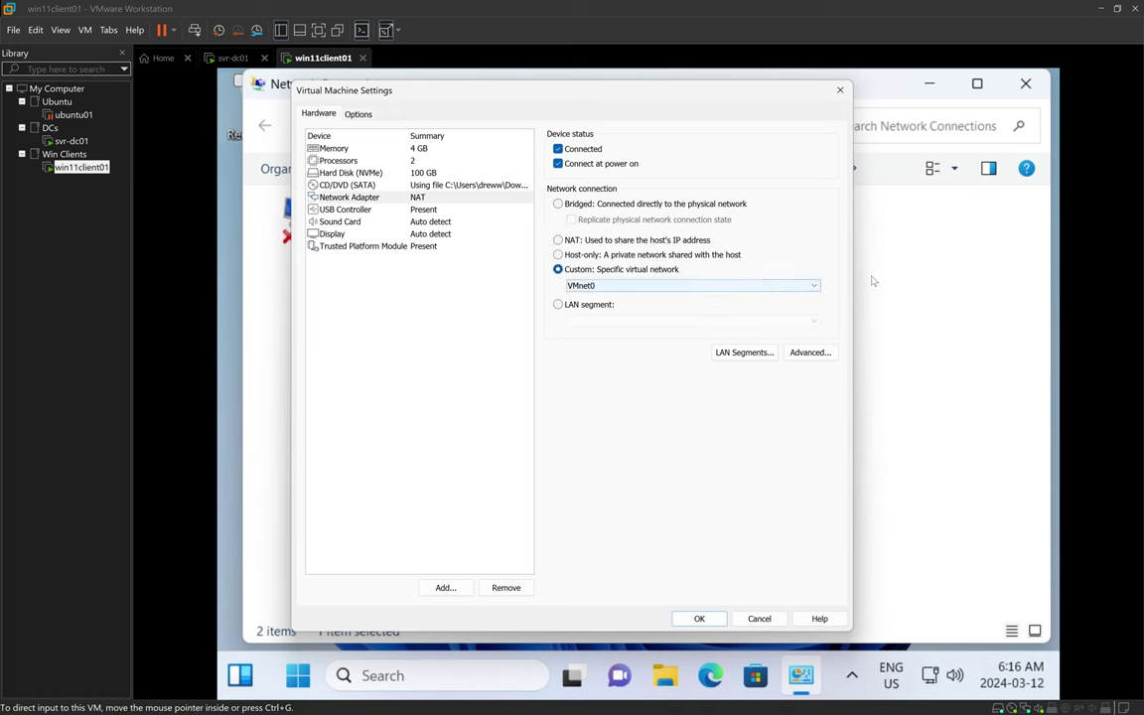
pyautogui.click(814, 287)
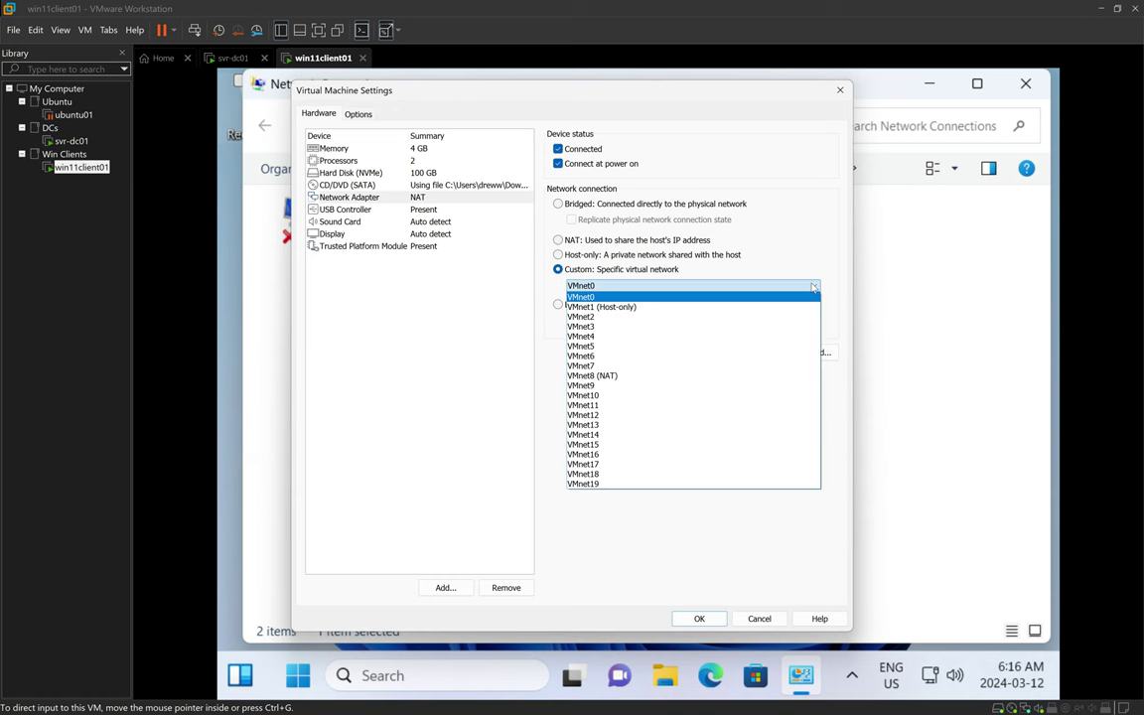
pyautogui.click(604, 297)
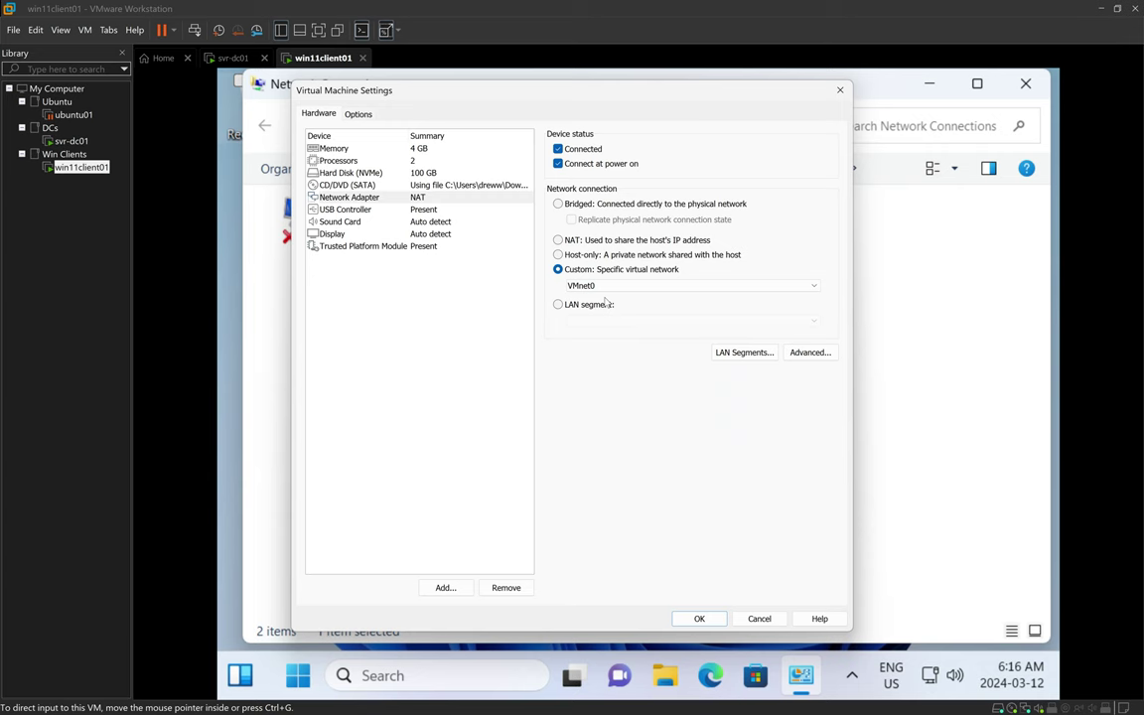
pyautogui.click(701, 618)
# Step: Switch to the svr-dc01 virtual machine and set its network adapter to the custom virtual network VMnet0
pyautogui.click(71, 143)
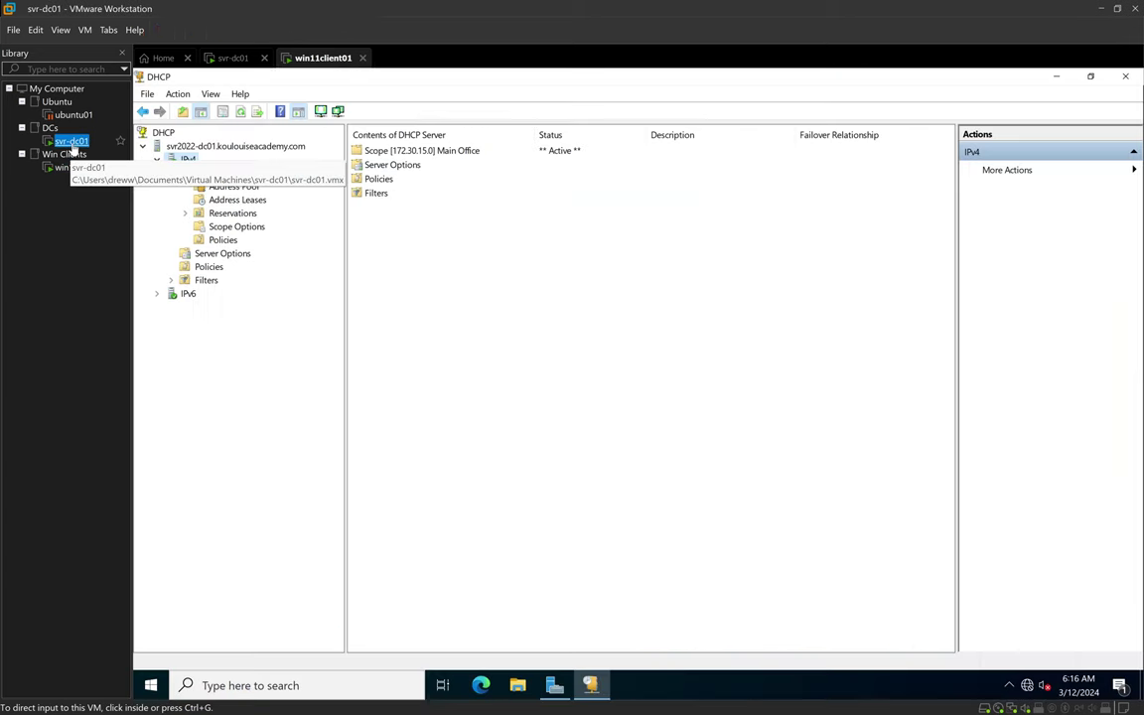
pyautogui.rightClick(72, 145)
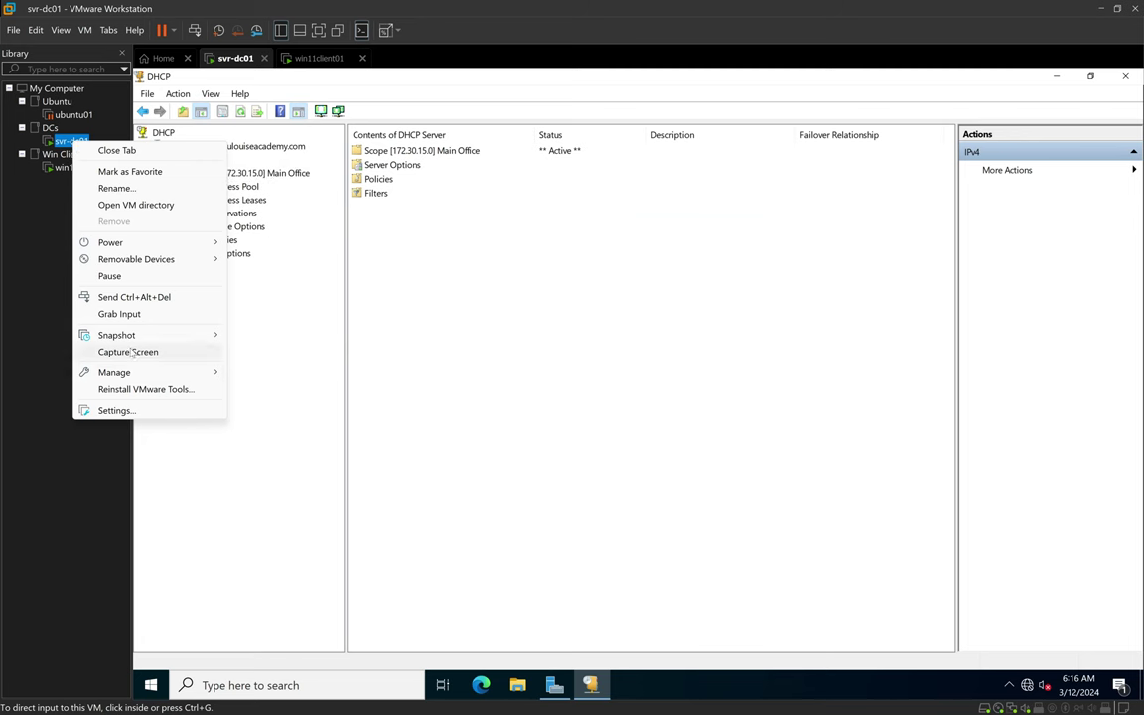
pyautogui.hotkey('ctrl', 'd')
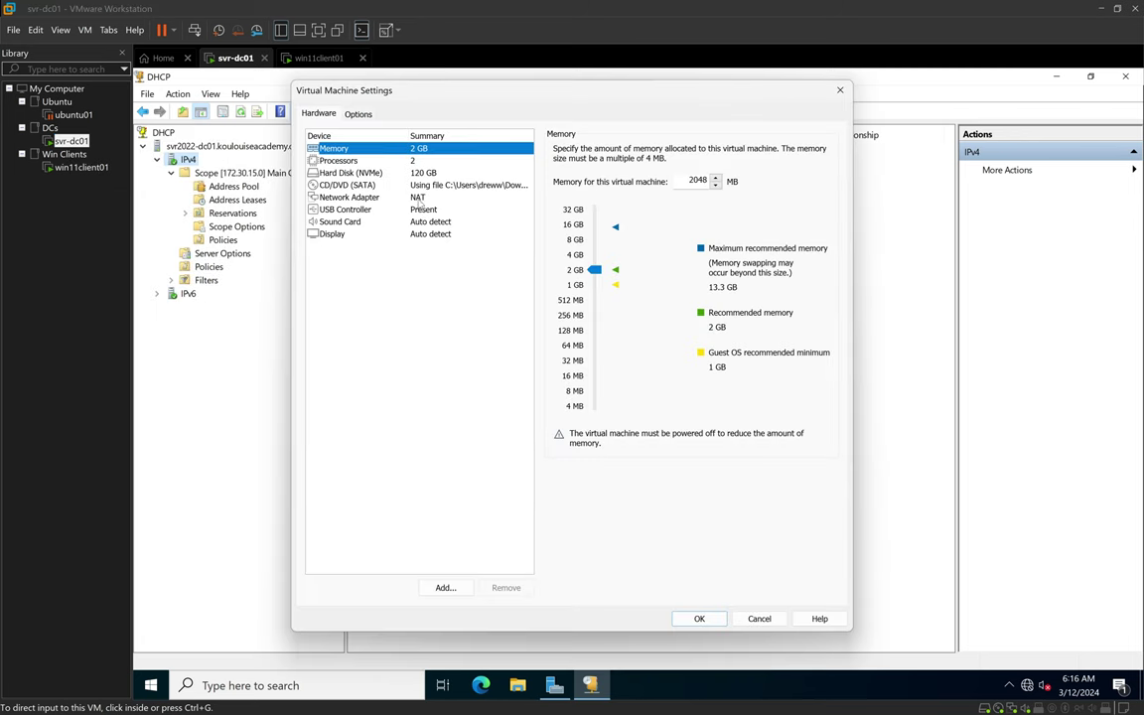
pyautogui.click(362, 201)
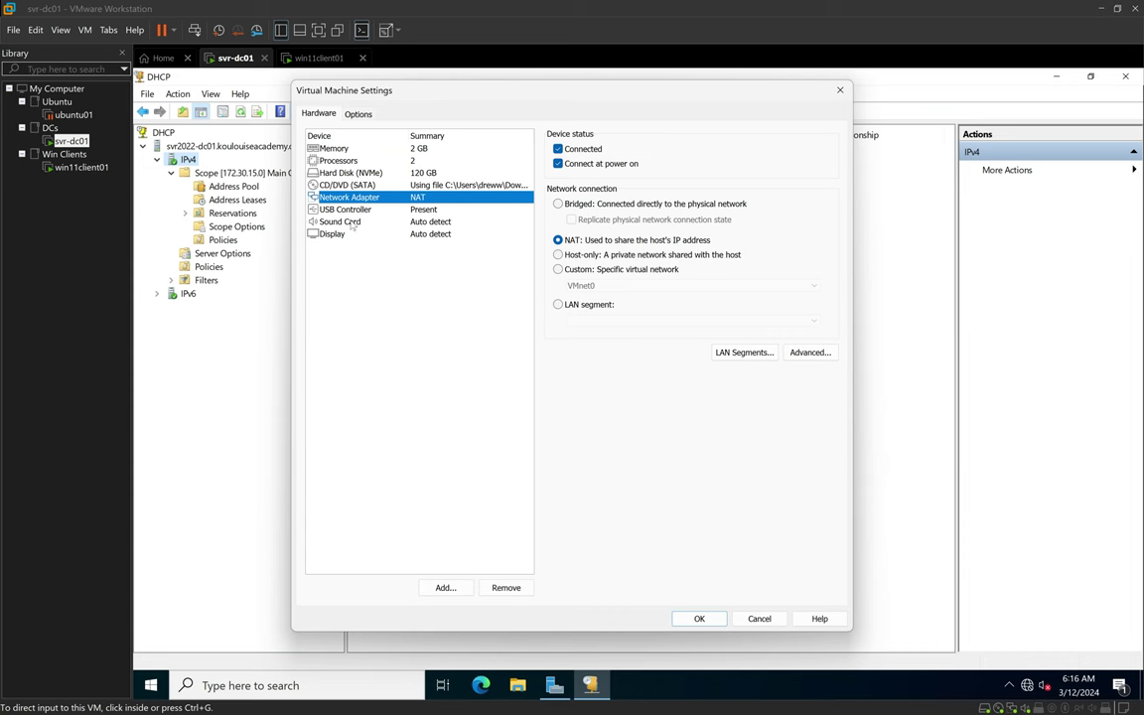
pyautogui.click(558, 270)
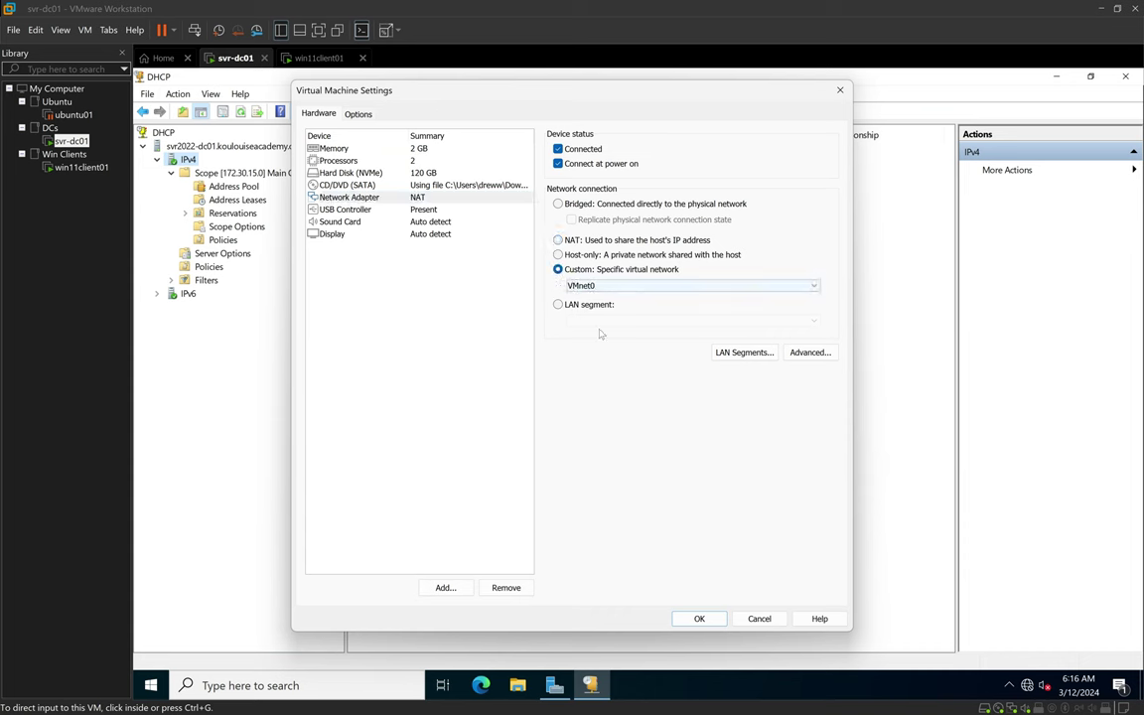
pyautogui.click(701, 617)
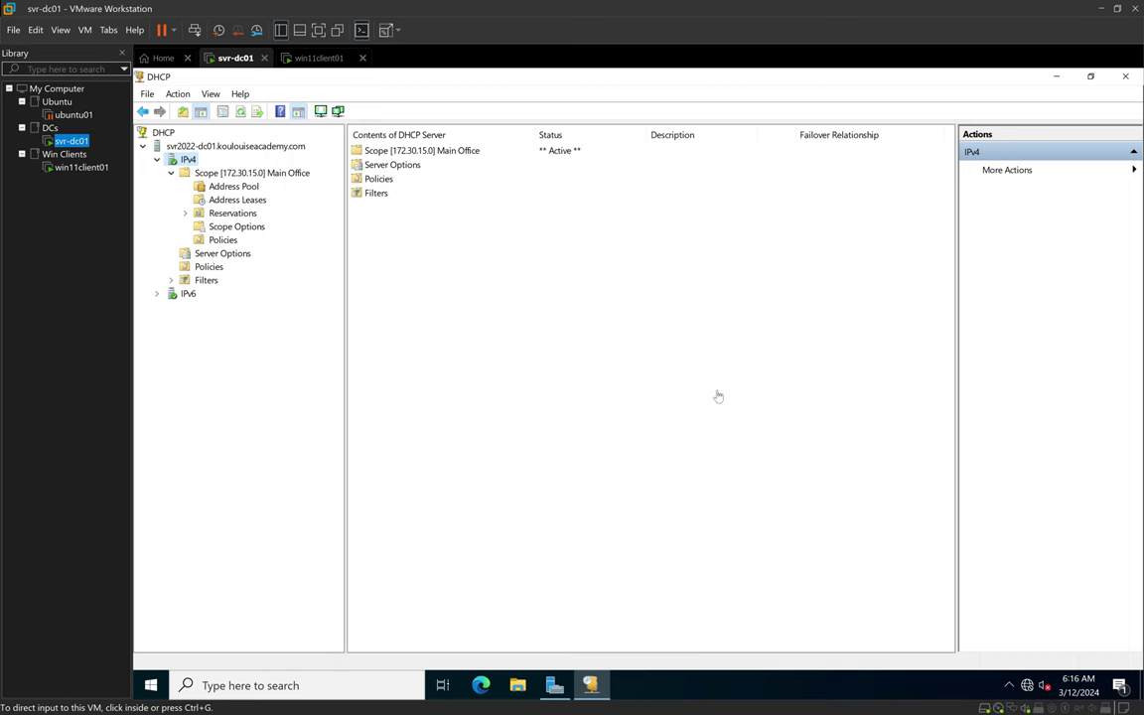
# Step: Return to the win11client01 virtual machine and check Ethernet0's network connection details
pyautogui.click(89, 171)
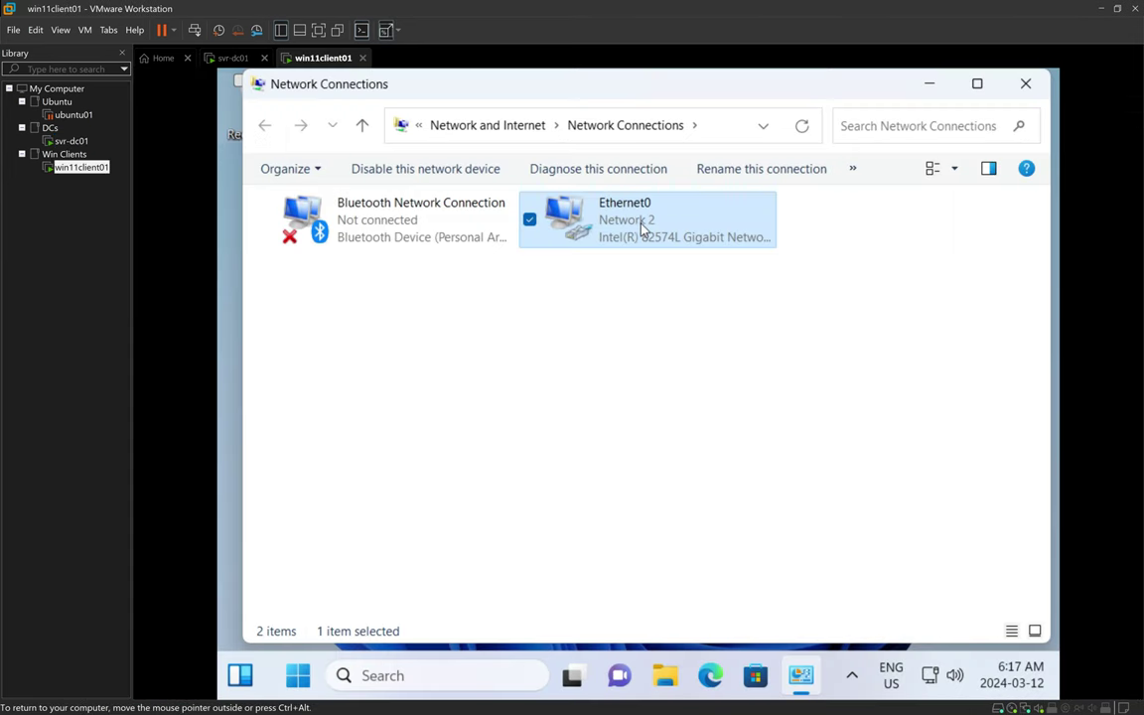
pyautogui.doubleClick(578, 208)
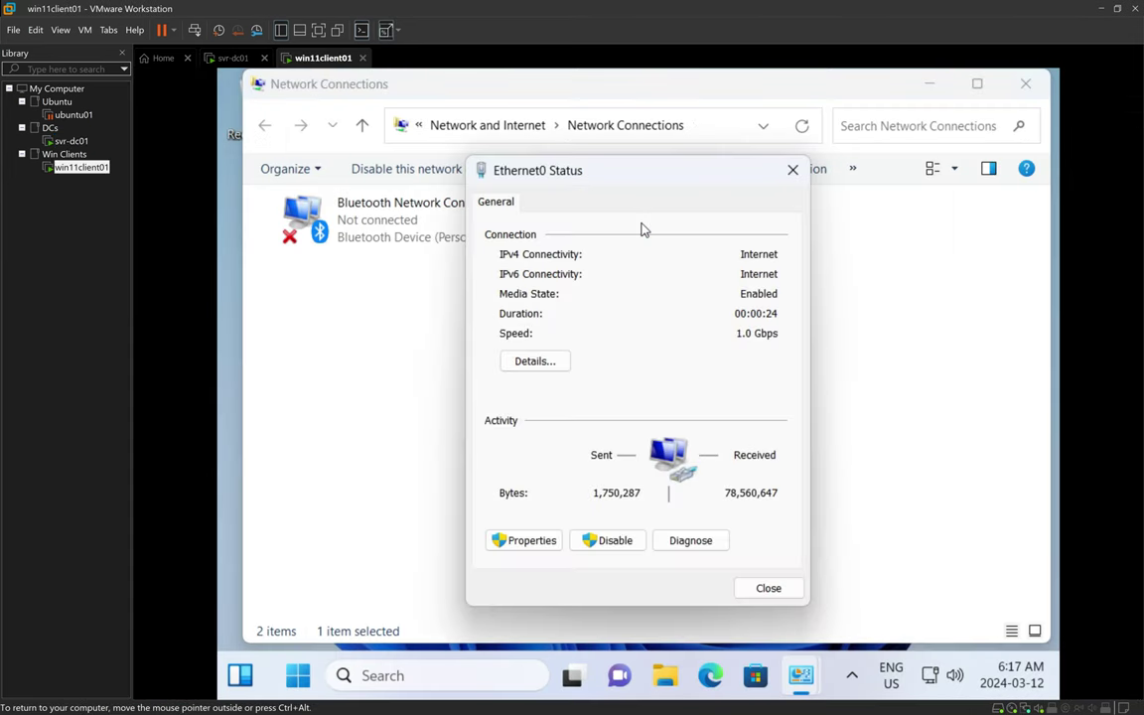
pyautogui.click(544, 361)
pyautogui.press('Escape')
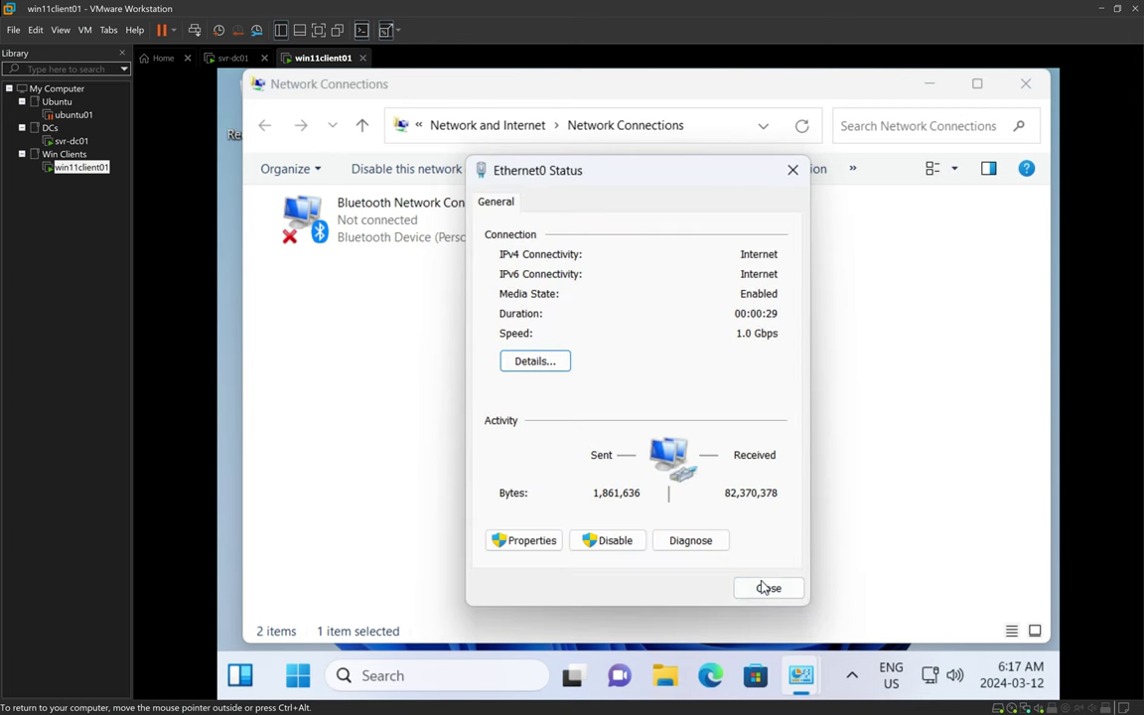
pyautogui.click(765, 587)
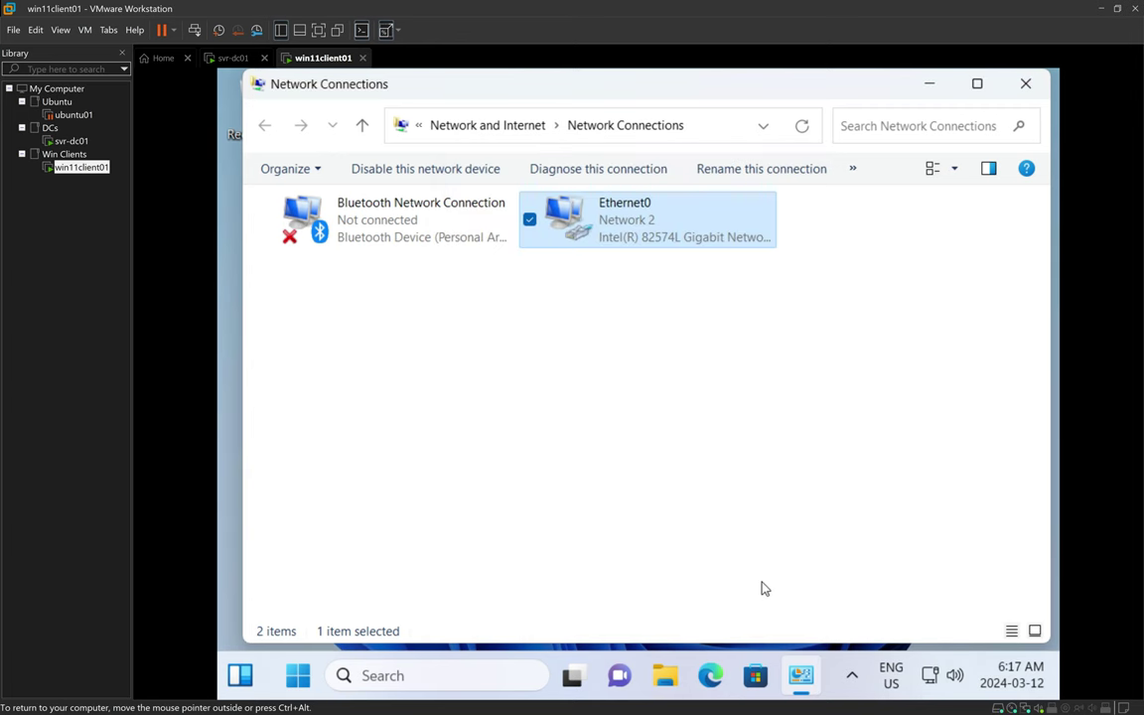
# Step: Open Command Prompt on the Windows 11 client and run ipconfig /release to give up the current IP lease
pyautogui.click(377, 676)
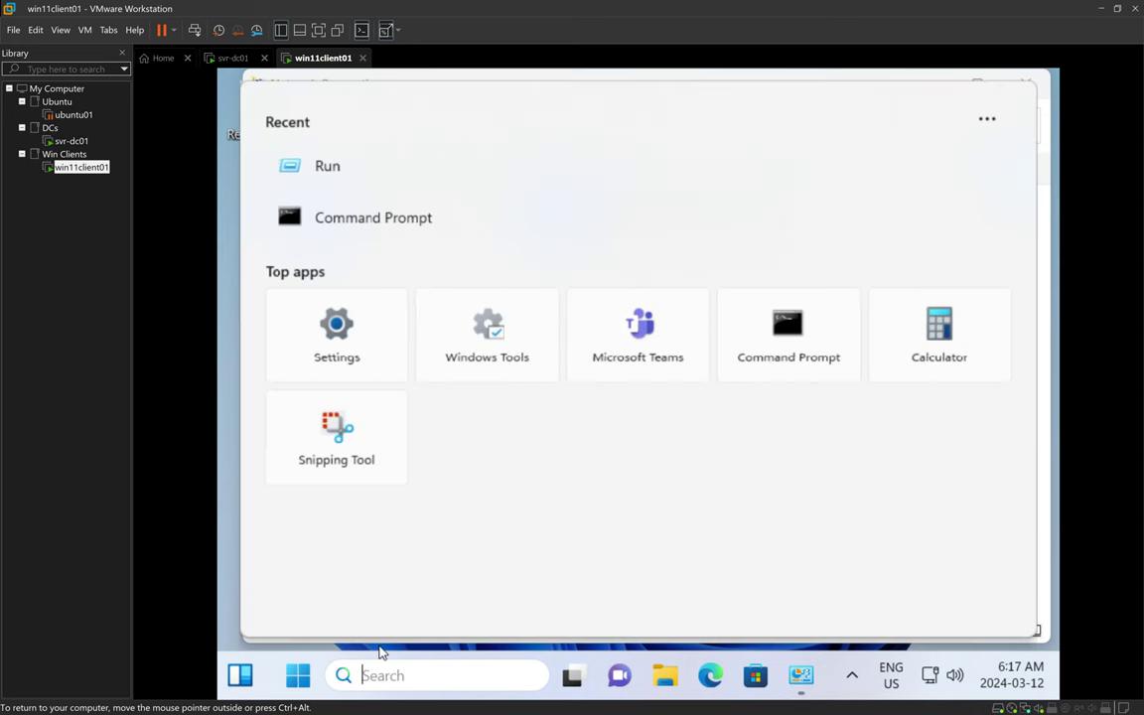
pyautogui.write('cmd')
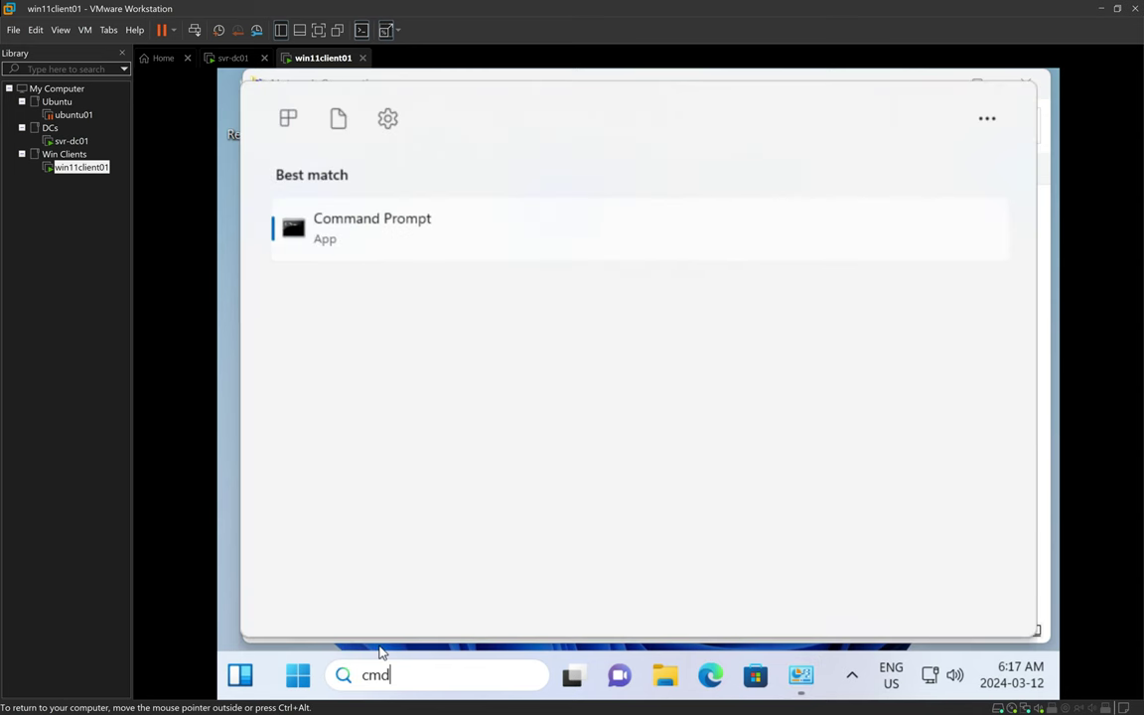
pyautogui.click(381, 651)
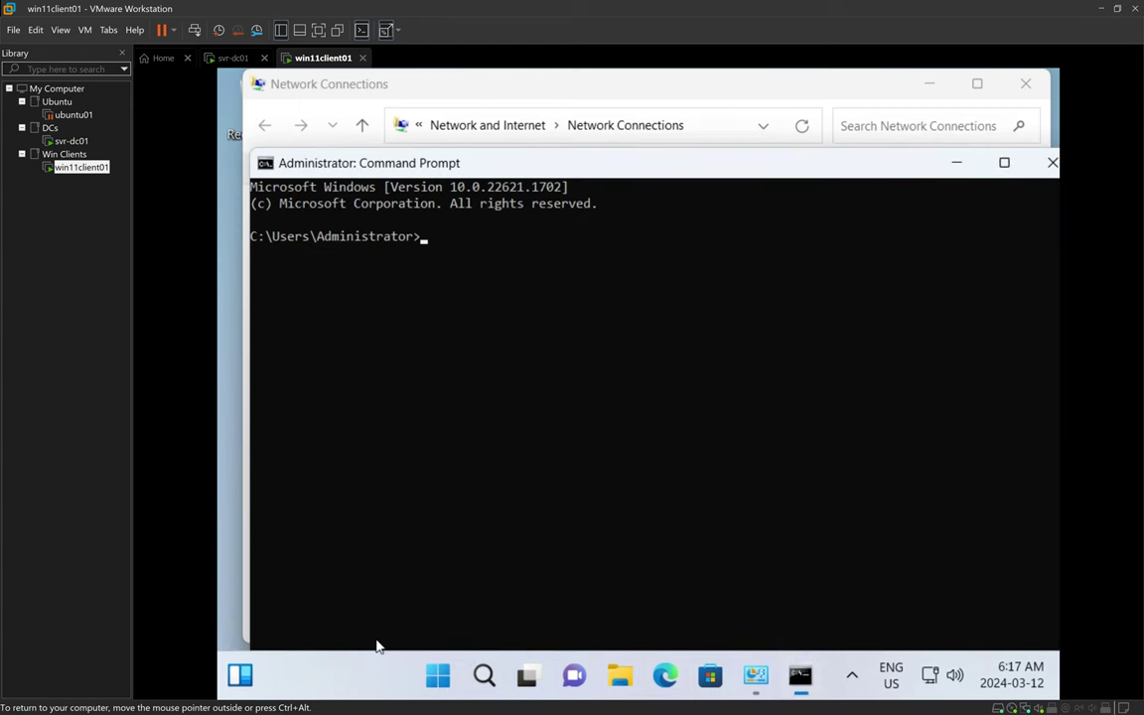
pyautogui.moveTo(551, 168); pyautogui.dragTo(558, 144)
pyautogui.write('ipconfig')
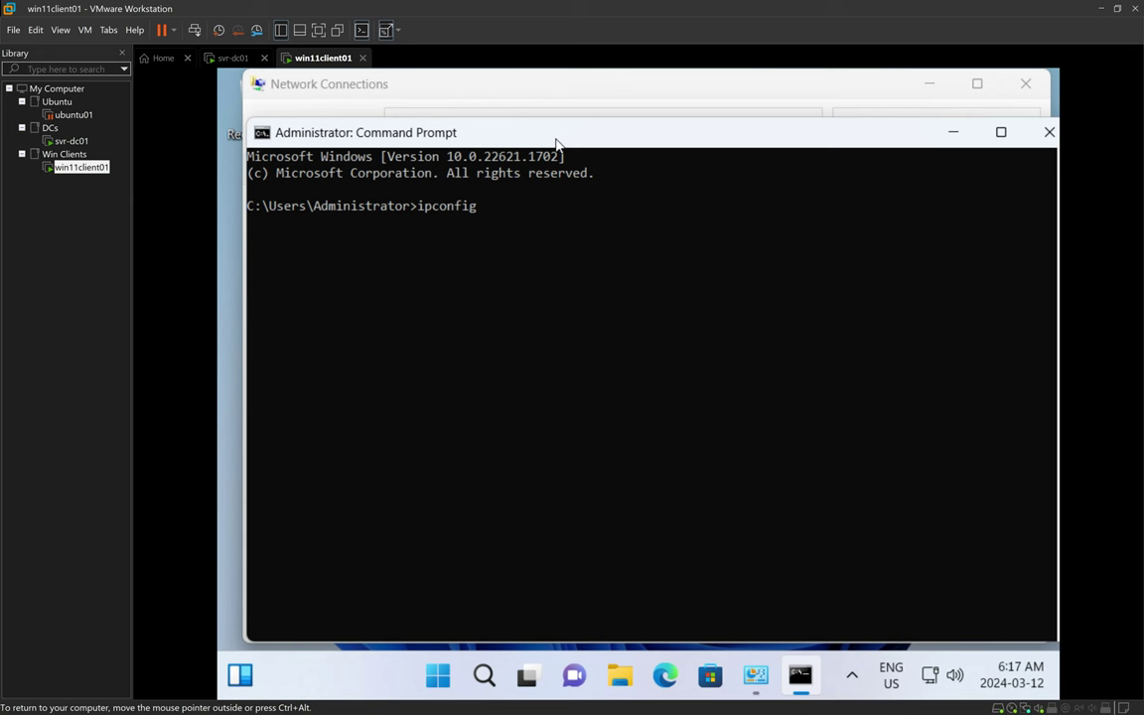
pyautogui.write('/release')
pyautogui.press('Return')
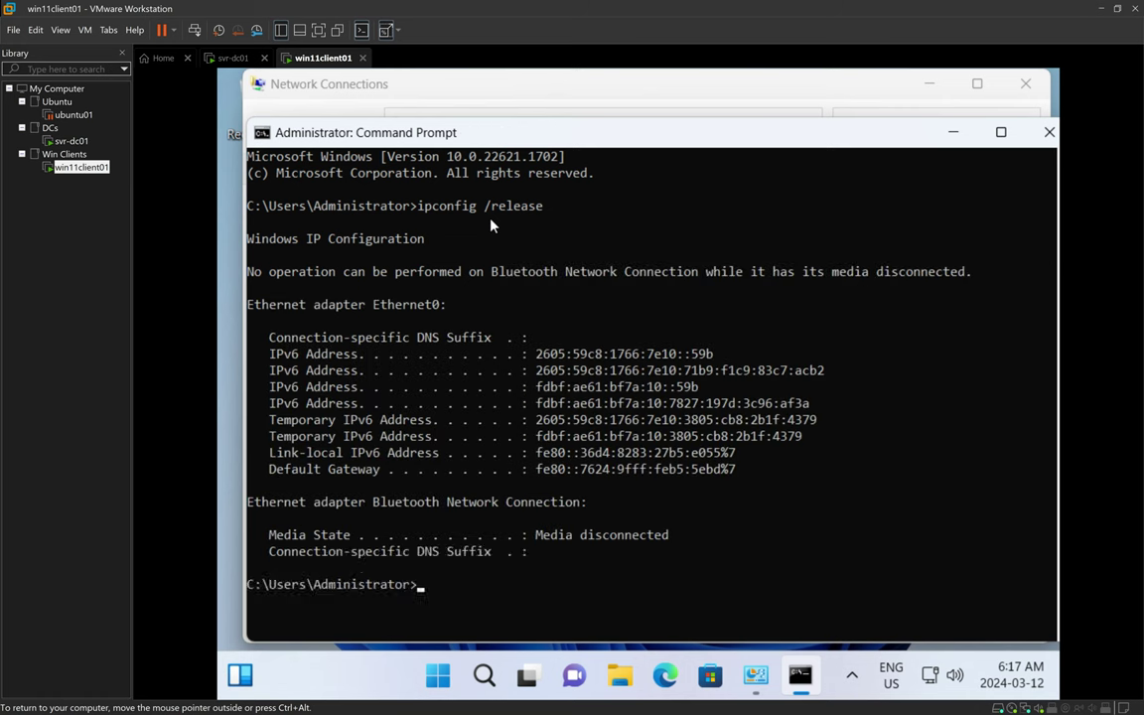
# Step: Run ipconfig /renew to request a new DHCP lease and check Ethernet0's IPv4 address in the output
pyautogui.press('Up')
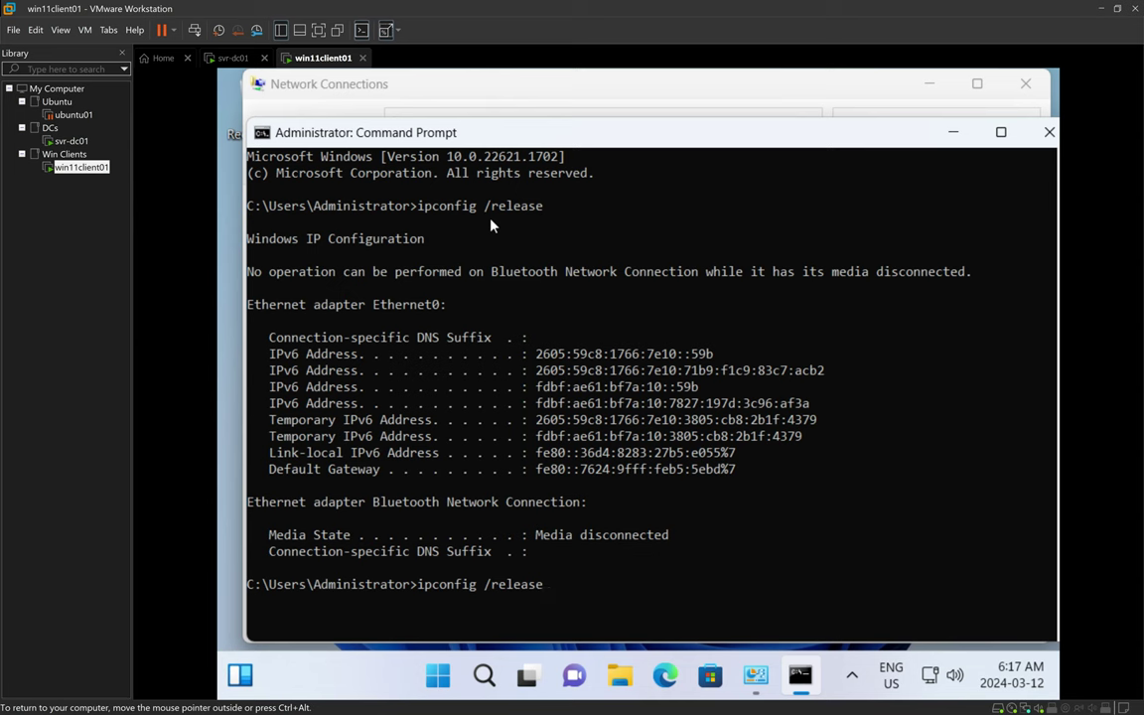
pyautogui.press('BackSpace')
pyautogui.press('BackSpace')
pyautogui.press('BackSpace')
pyautogui.press('BackSpace')
pyautogui.press('BackSpace')
pyautogui.write('new')
pyautogui.press('Return')
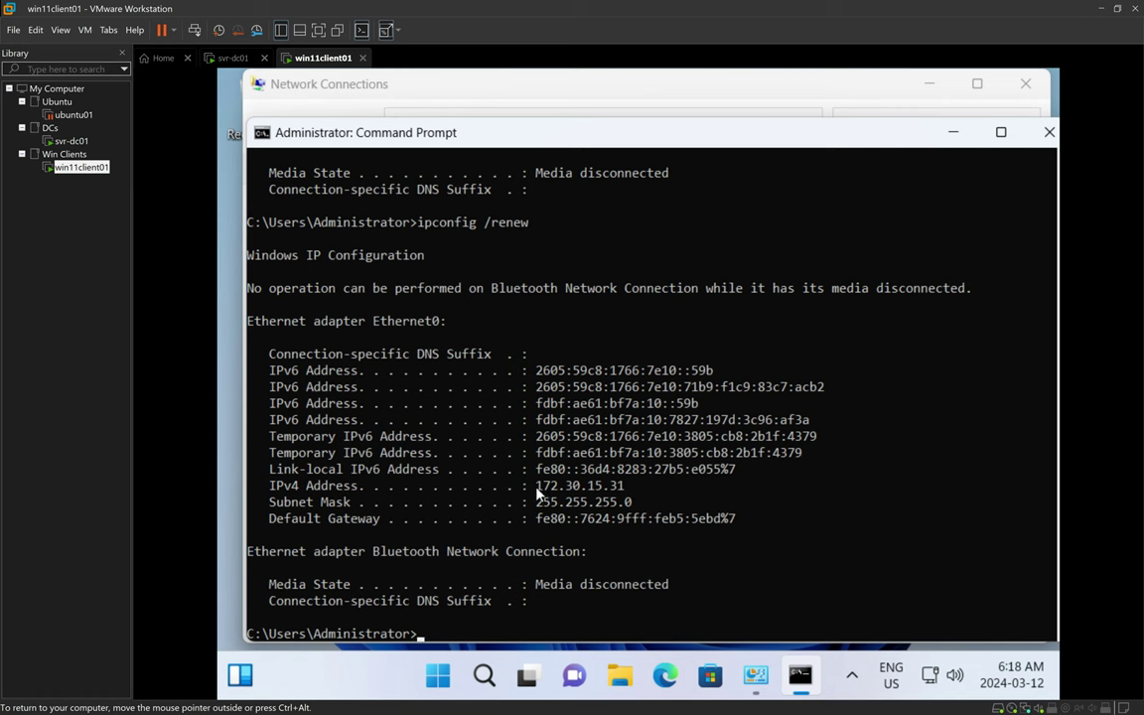
pyautogui.moveTo(537, 493); pyautogui.dragTo(602, 486)
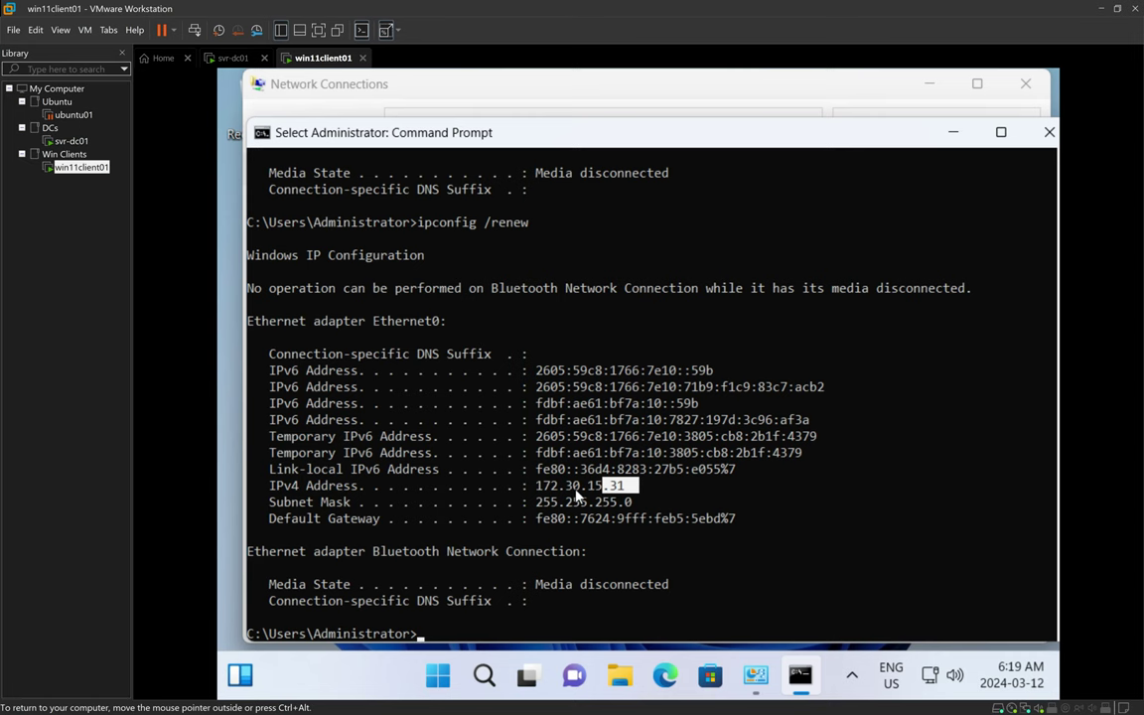
# Step: Switch to the svr-dc01 virtual machine and examine the Main Office scope's address leases, widening the Name column to read the full client name
pyautogui.click(75, 146)
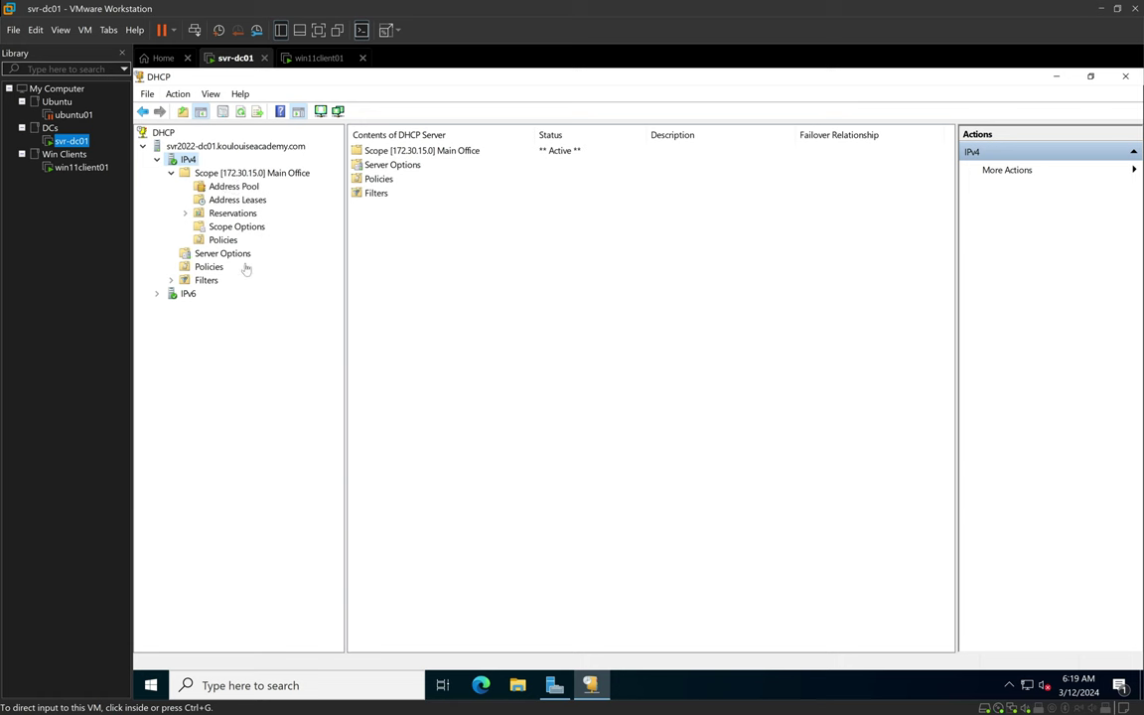
pyautogui.click(236, 200)
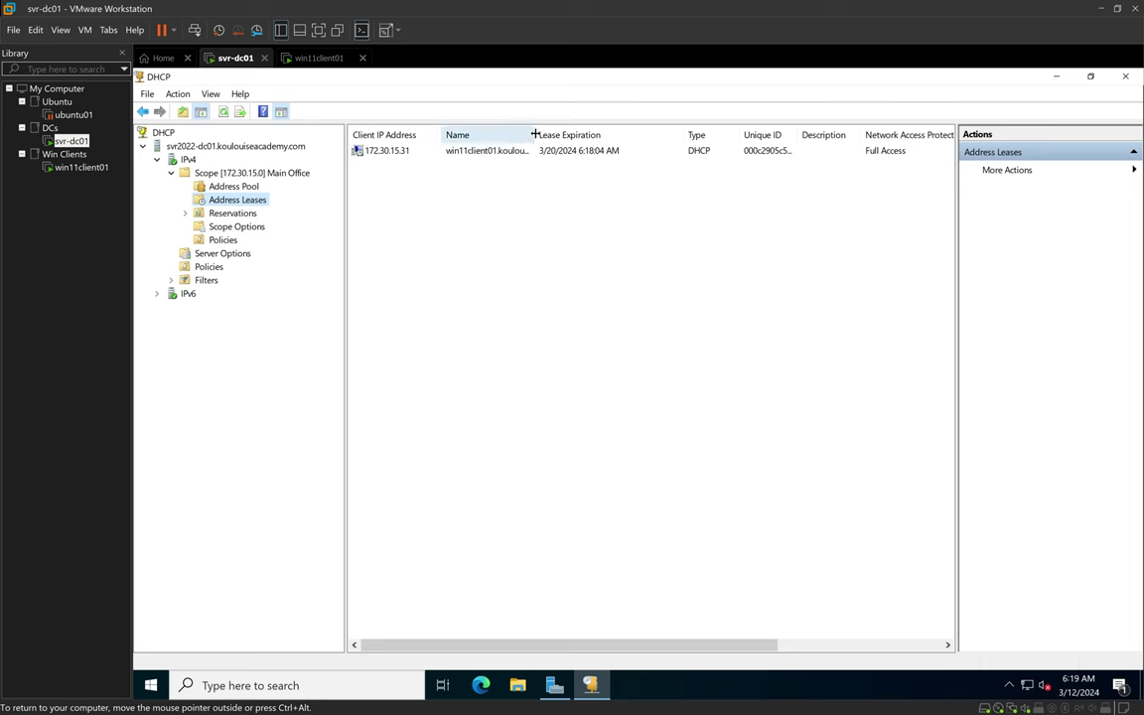
pyautogui.moveTo(534, 134); pyautogui.dragTo(603, 133)
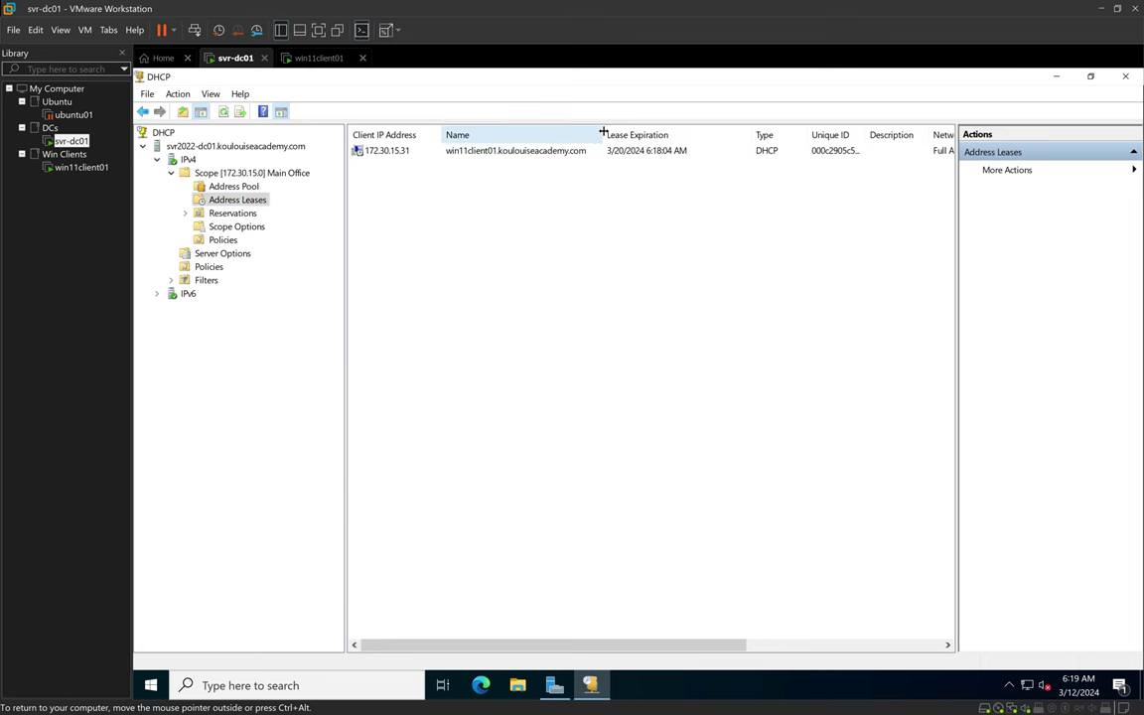
pyautogui.click(454, 153)
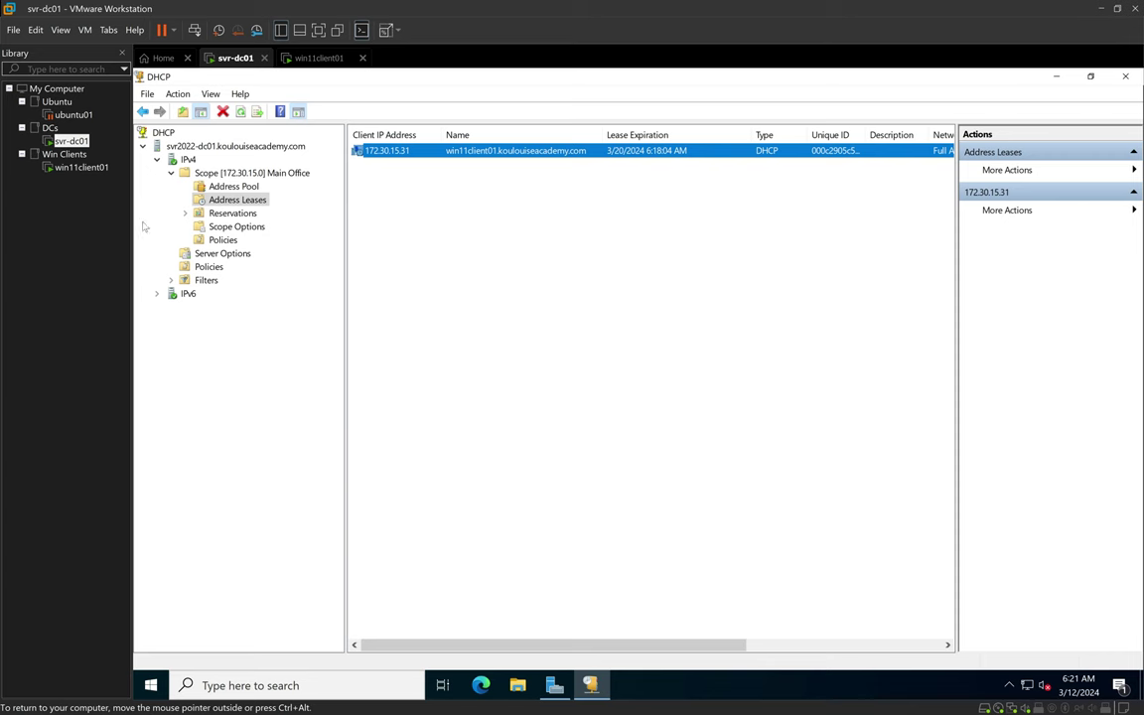
# Step: Return to the win11client01 virtual machine and open Ethernet0's properties in the Network & internet settings
pyautogui.click(79, 166)
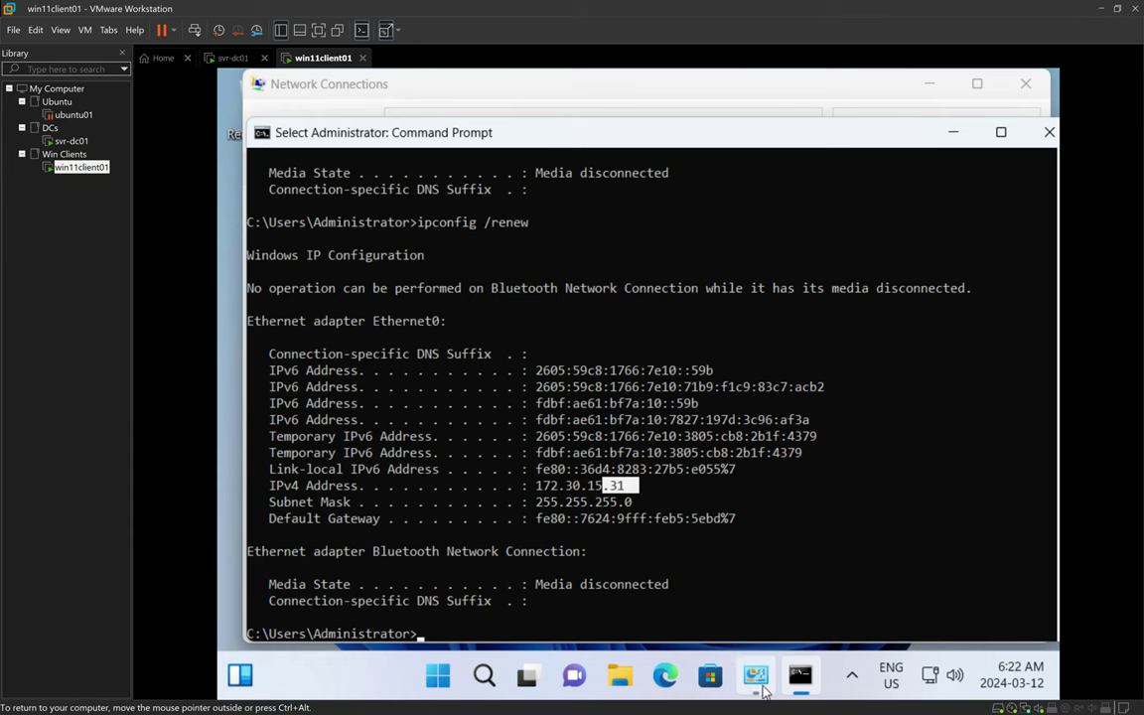
pyautogui.moveTo(757, 674)
pyautogui.click(786, 567)
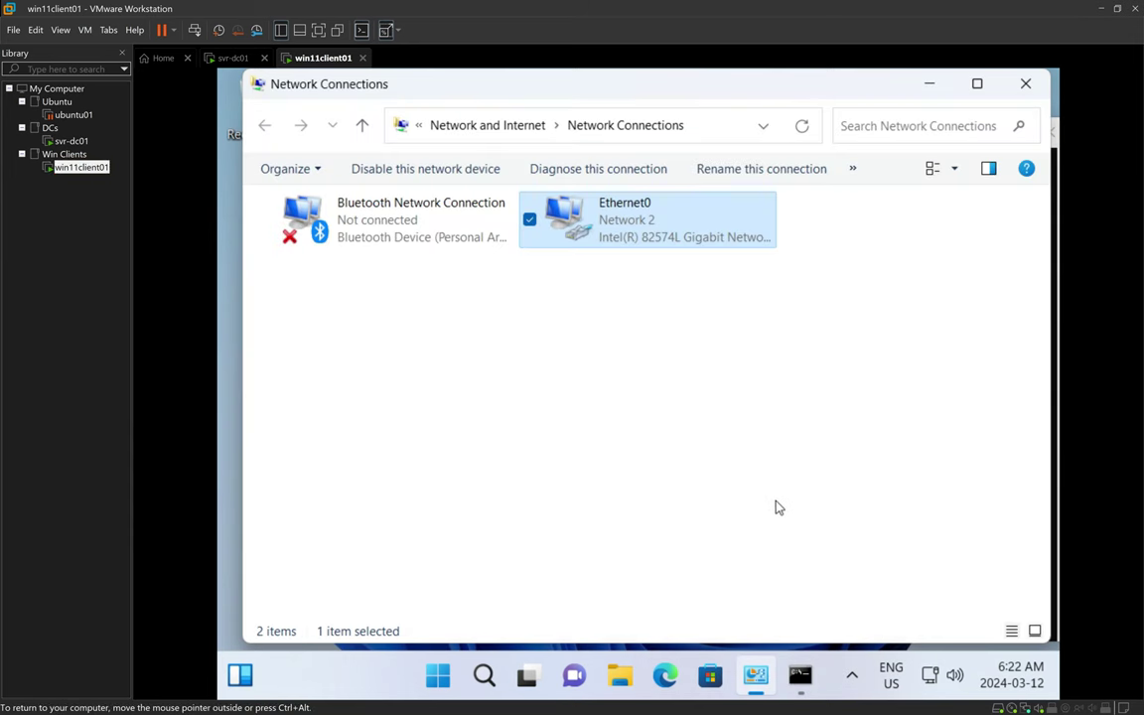
pyautogui.click(438, 675)
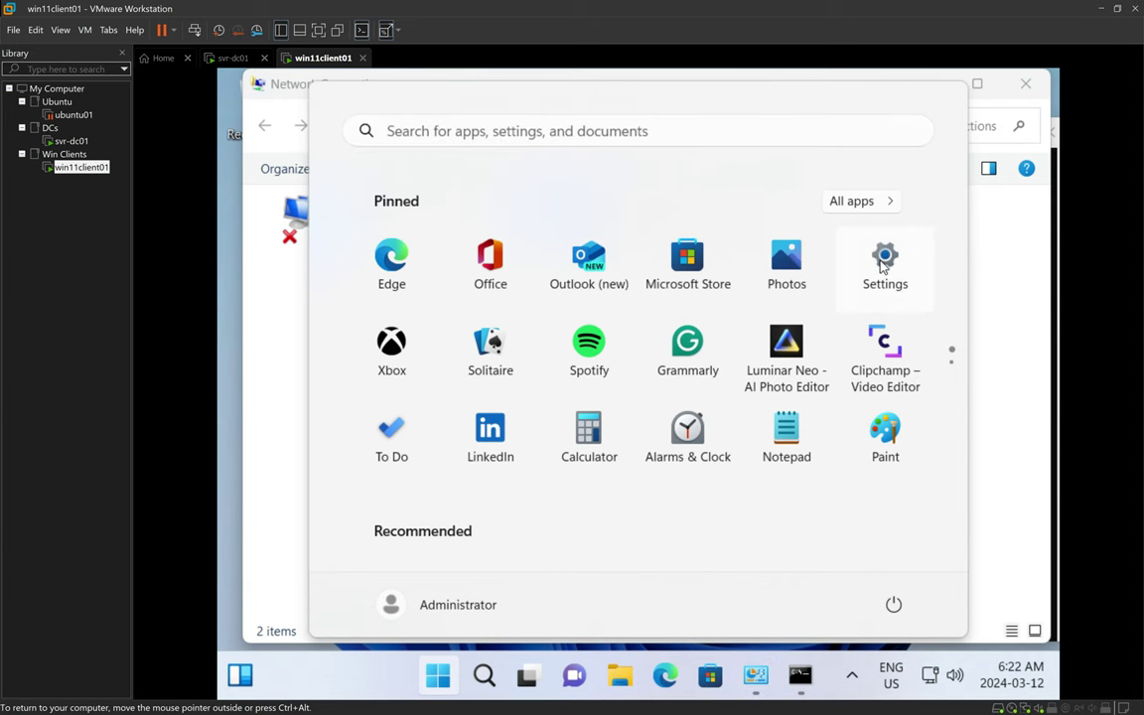
pyautogui.click(883, 263)
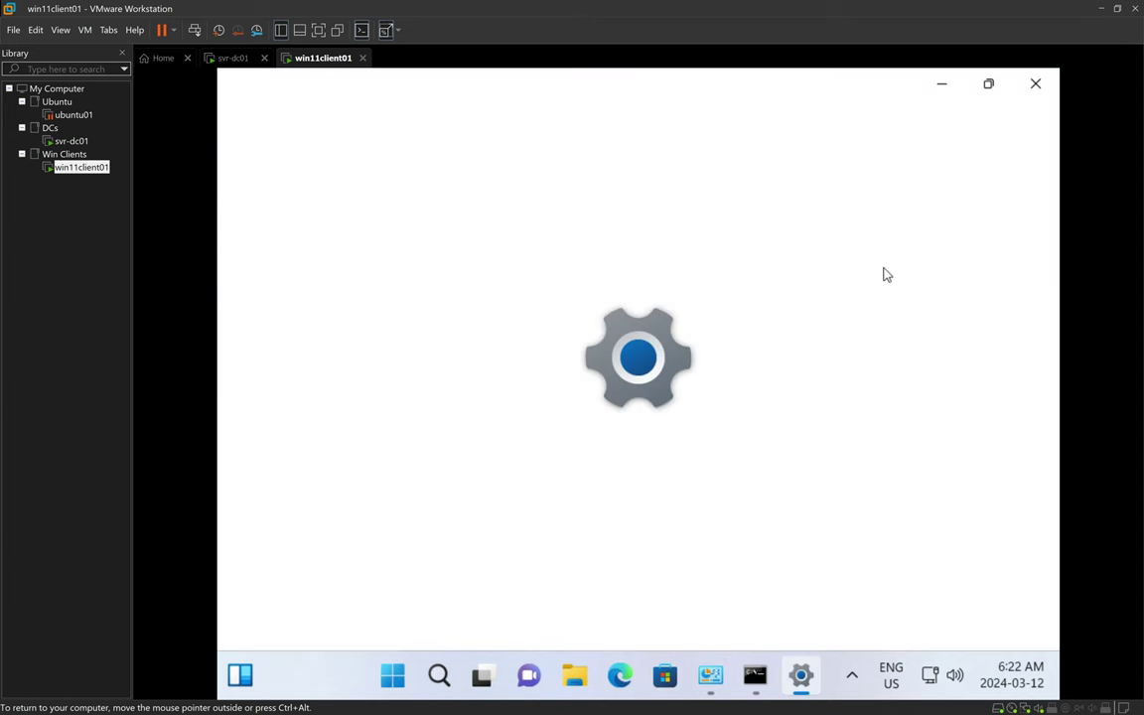
pyautogui.scroll(5, 863, 309)
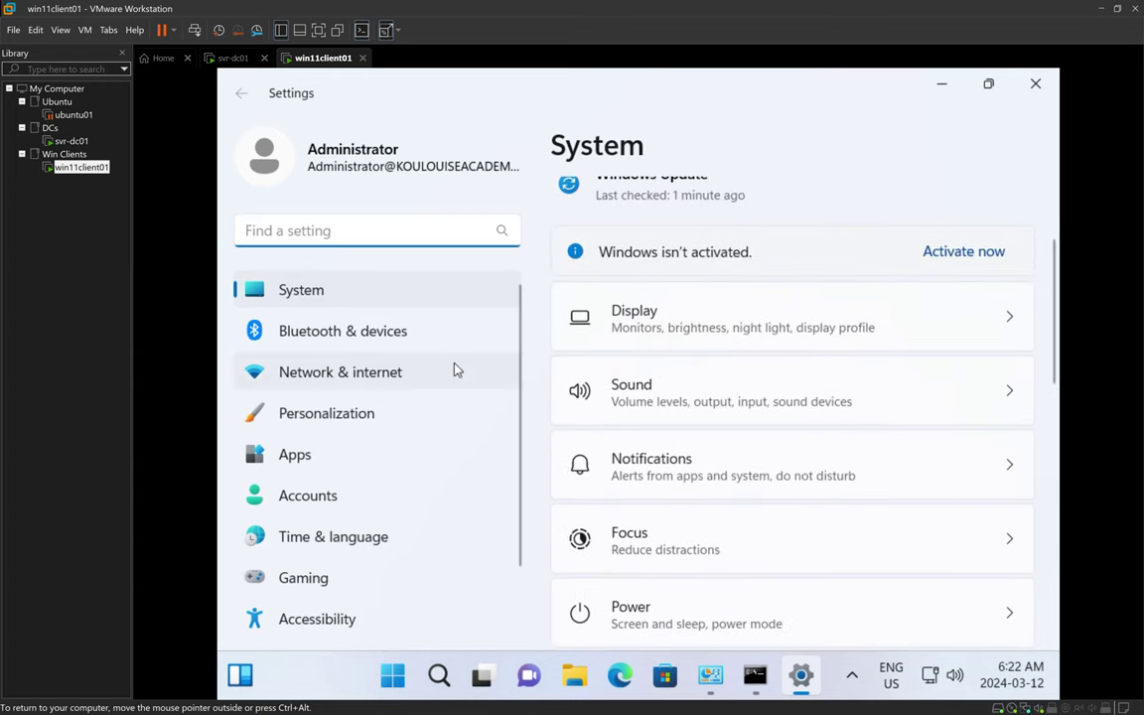
pyautogui.click(291, 378)
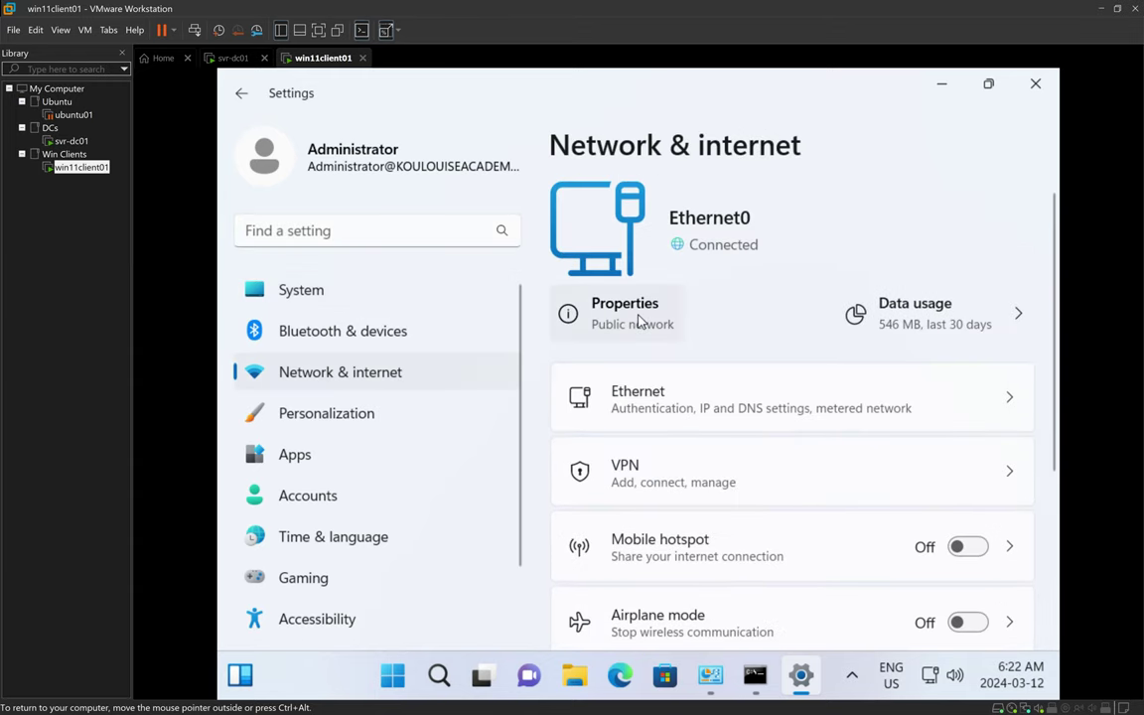
pyautogui.click(639, 321)
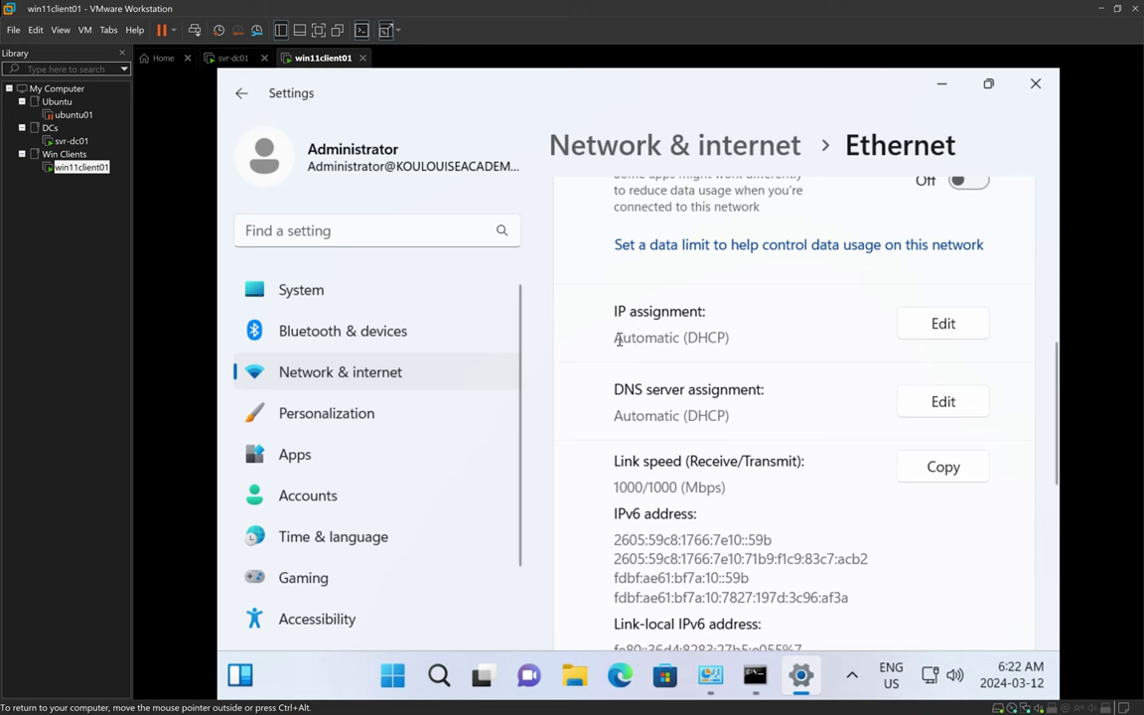
# Step: Check the Ethernet connection's IP assignment, DNS server assignment and IPv4 address
pyautogui.moveTo(615, 338); pyautogui.dragTo(735, 339)
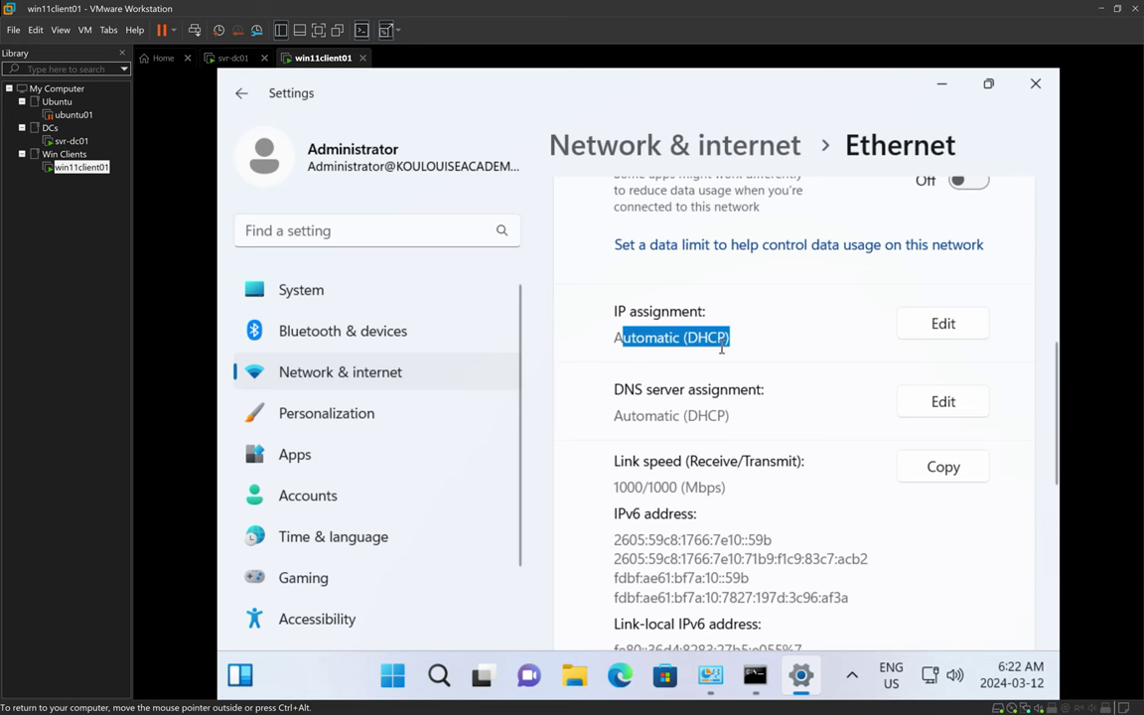
pyautogui.scroll(-2, 625, 294)
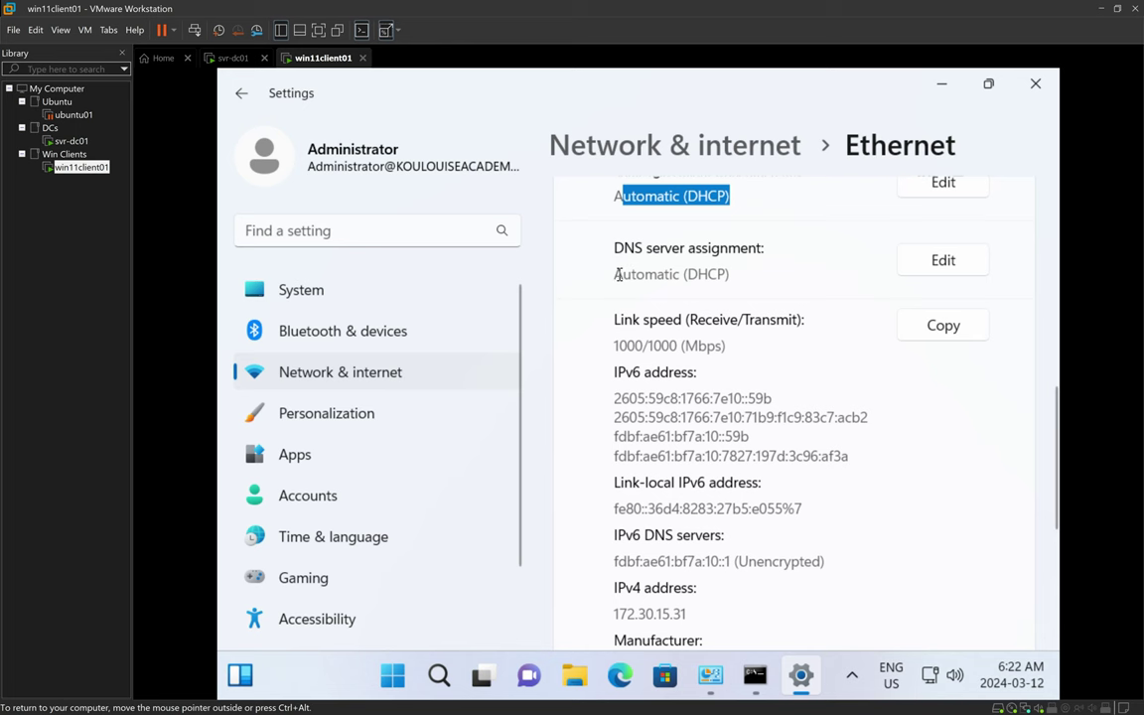
pyautogui.moveTo(616, 274); pyautogui.dragTo(758, 281)
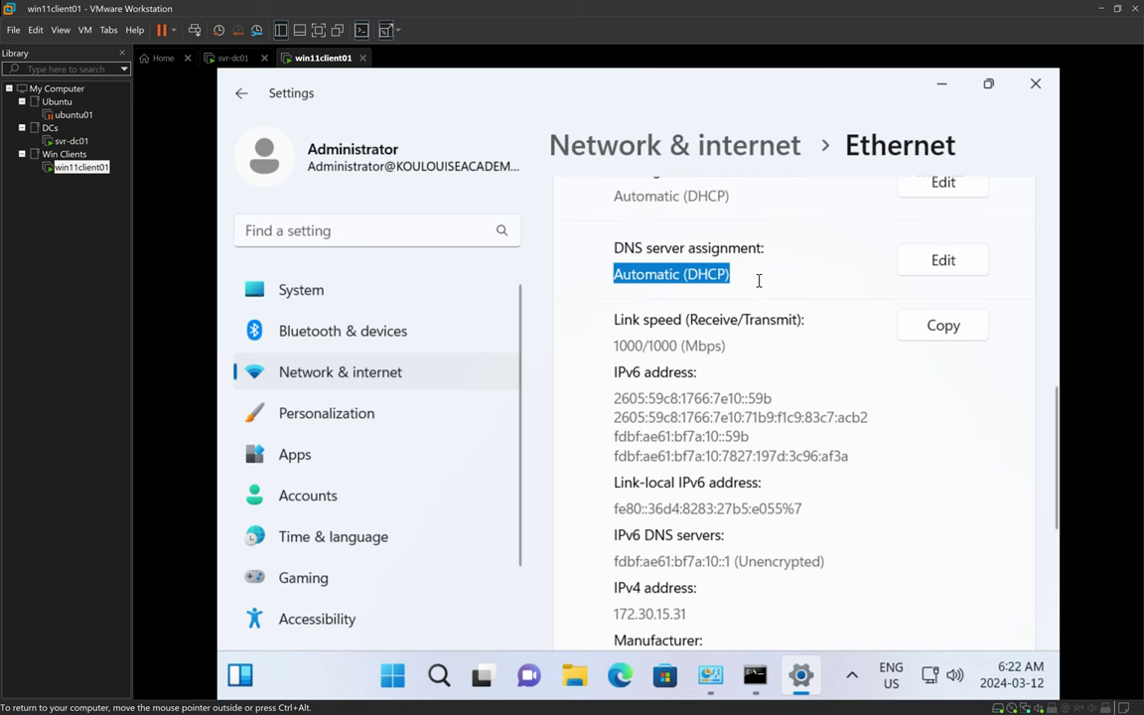
pyautogui.scroll(-5, 705, 381)
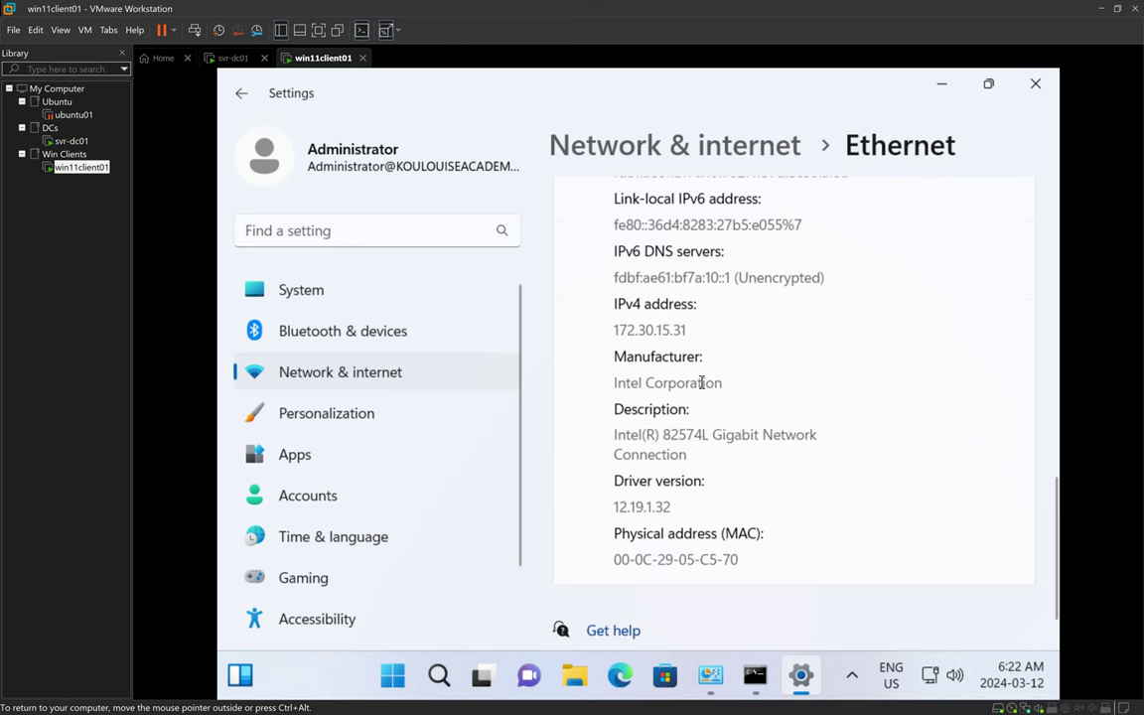